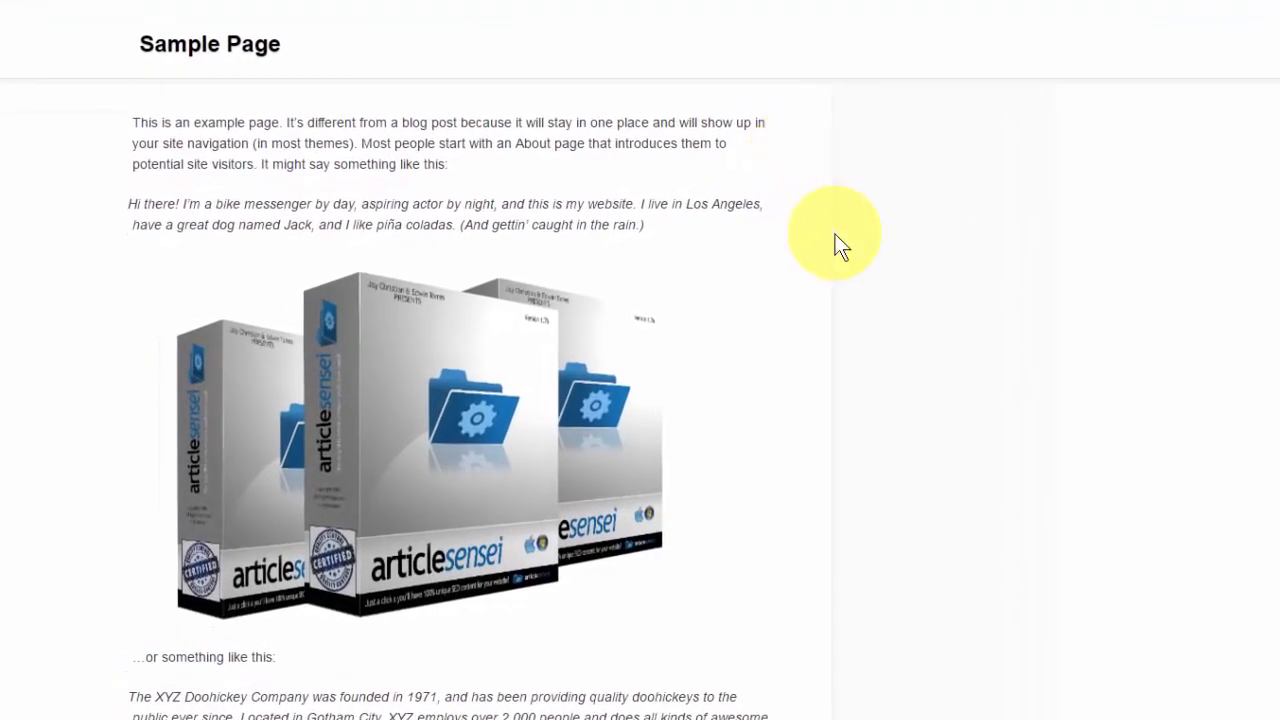
Step: Examine the product images on the Sample Page and the interactive overlays attached to them
mouse_move(586, 344)
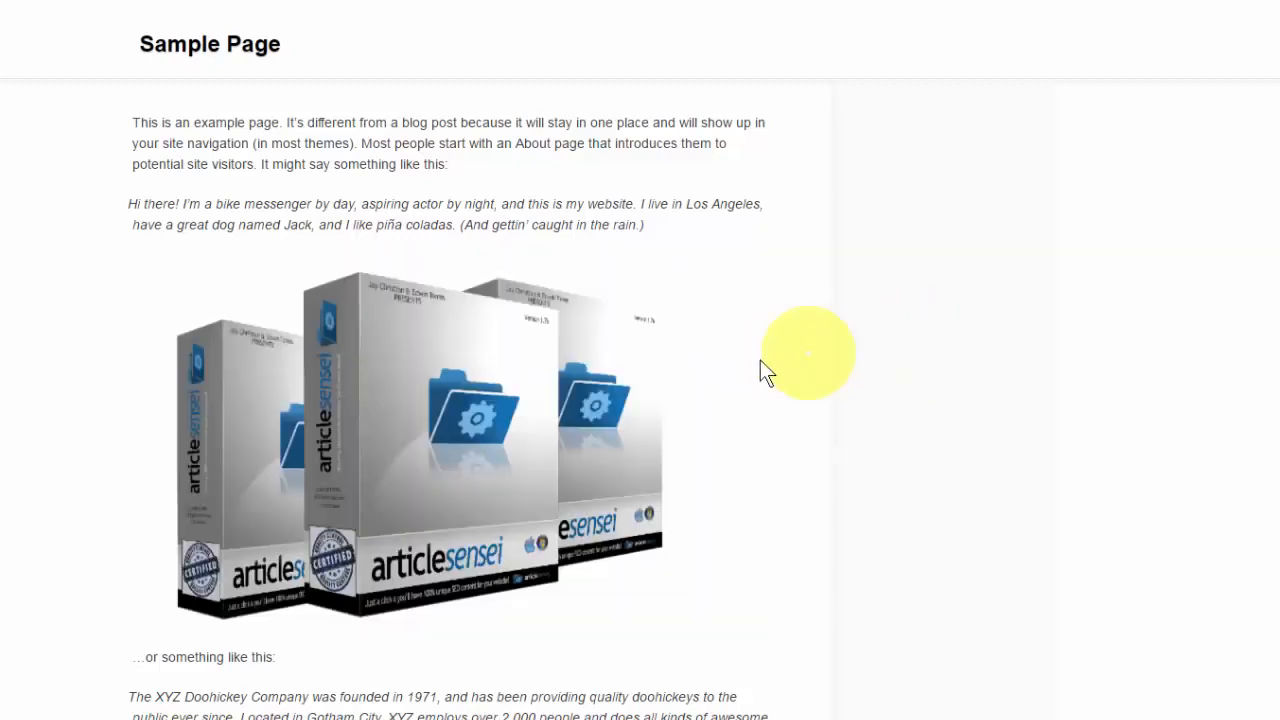
mouse_move(645, 378)
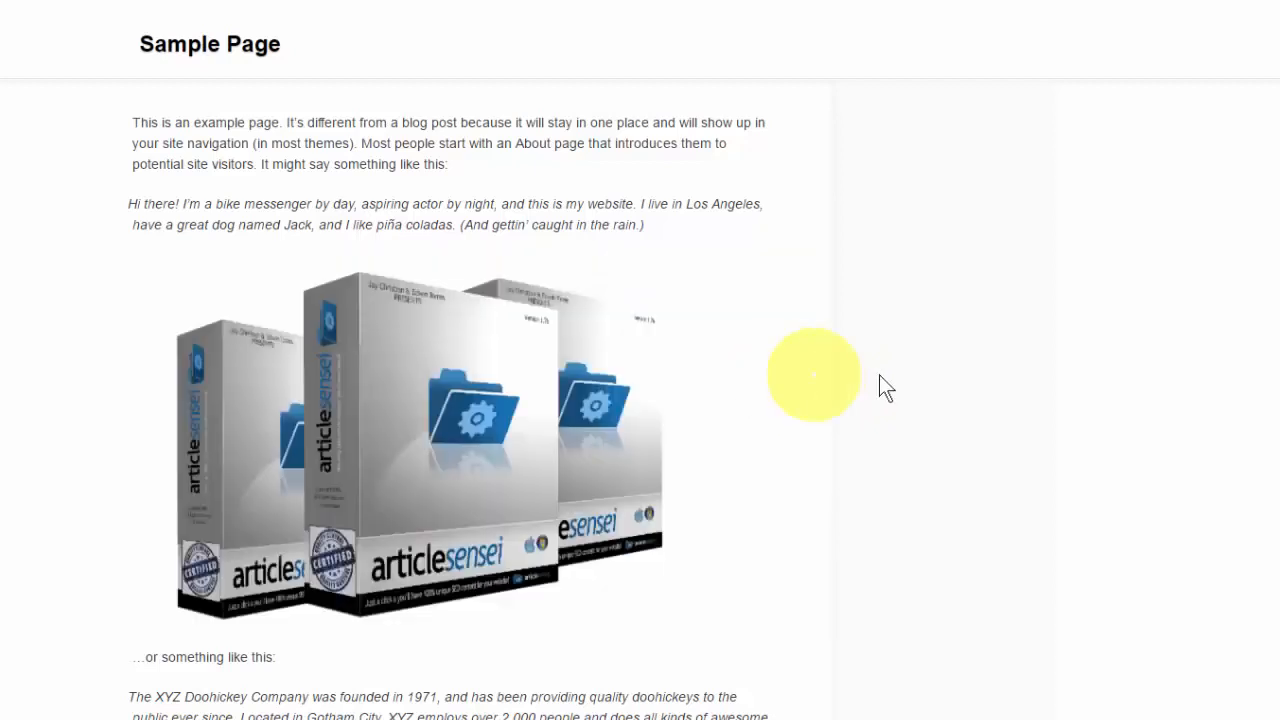
scroll(912, 388, "down", 4)
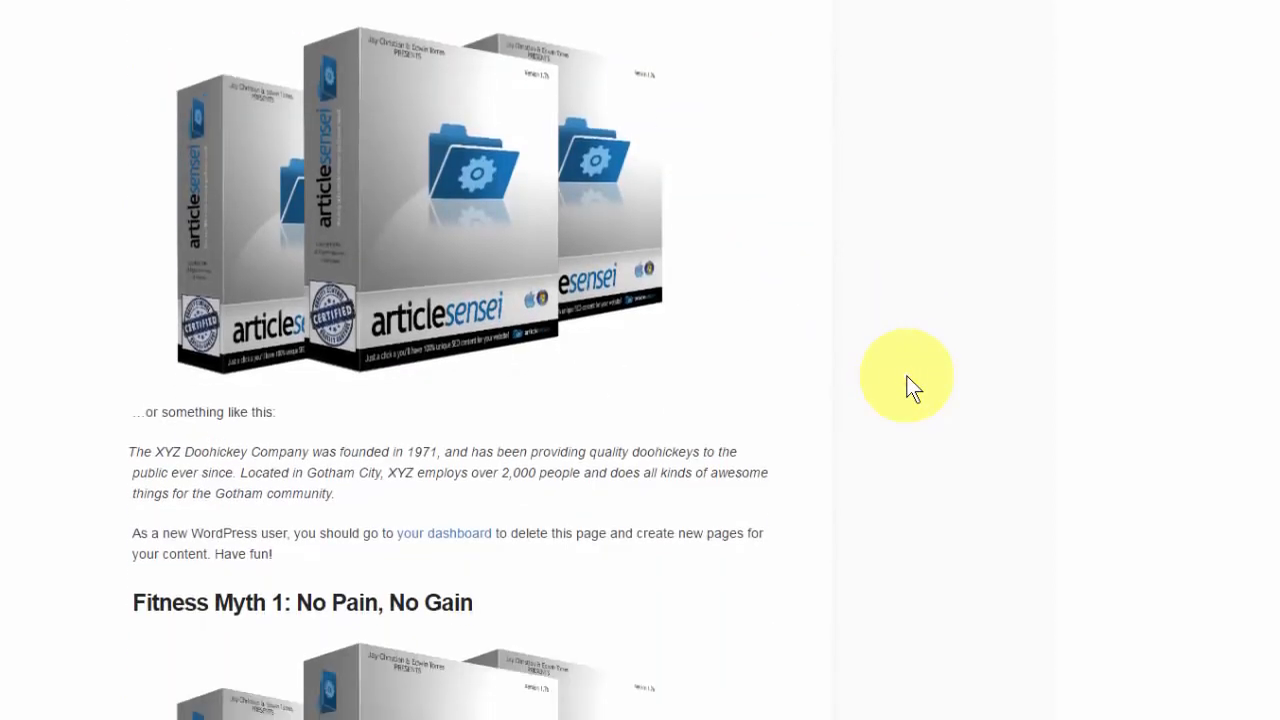
scroll(912, 388, "down", 2)
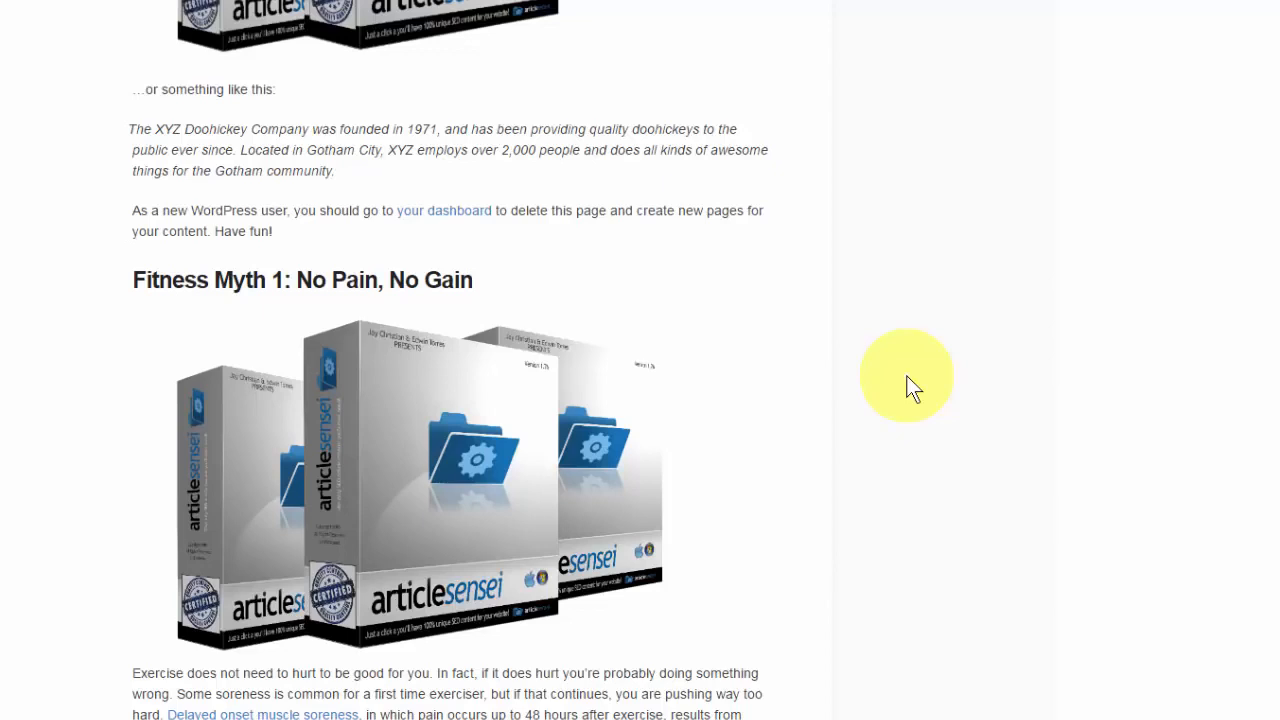
mouse_move(739, 399)
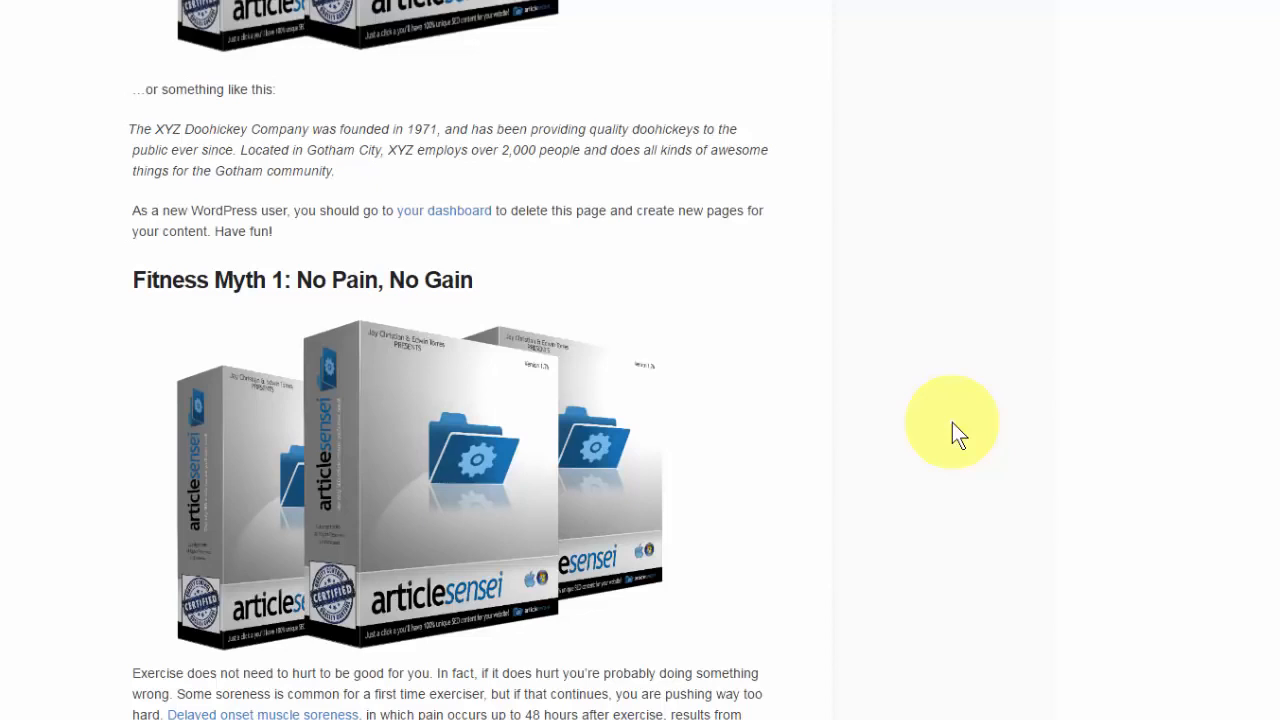
scroll(952, 422, "up", 3)
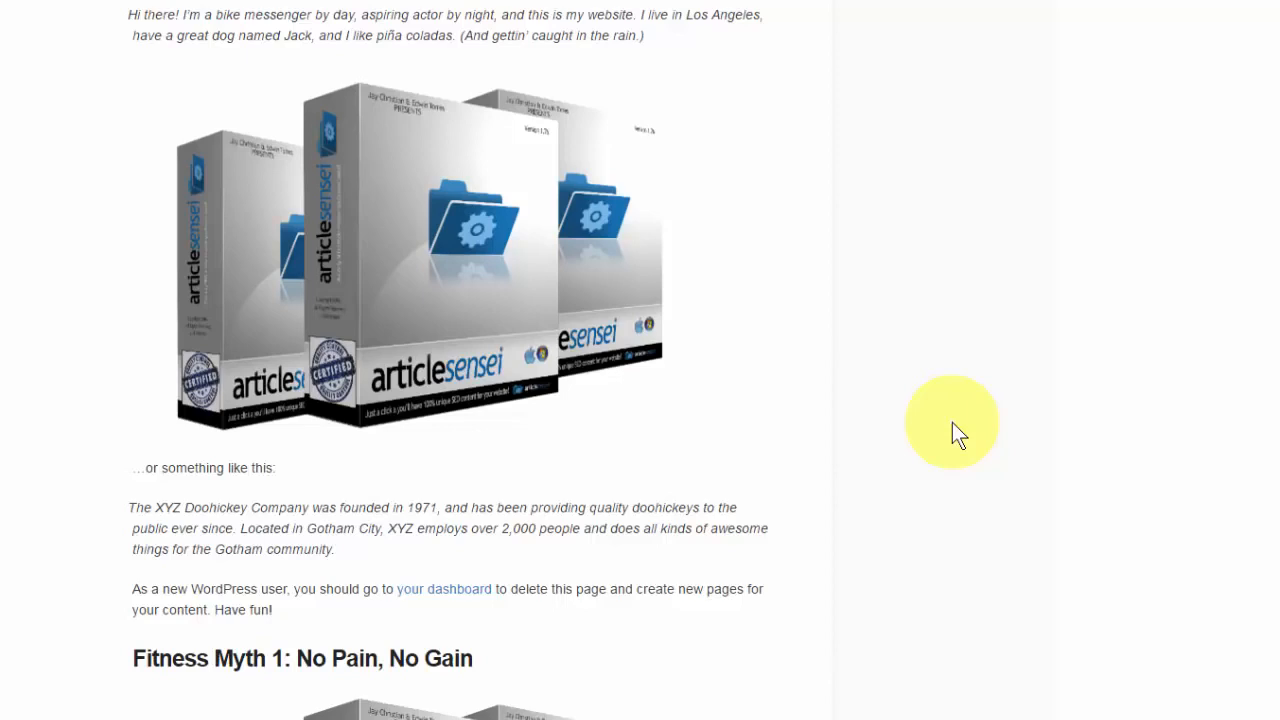
mouse_move(659, 327)
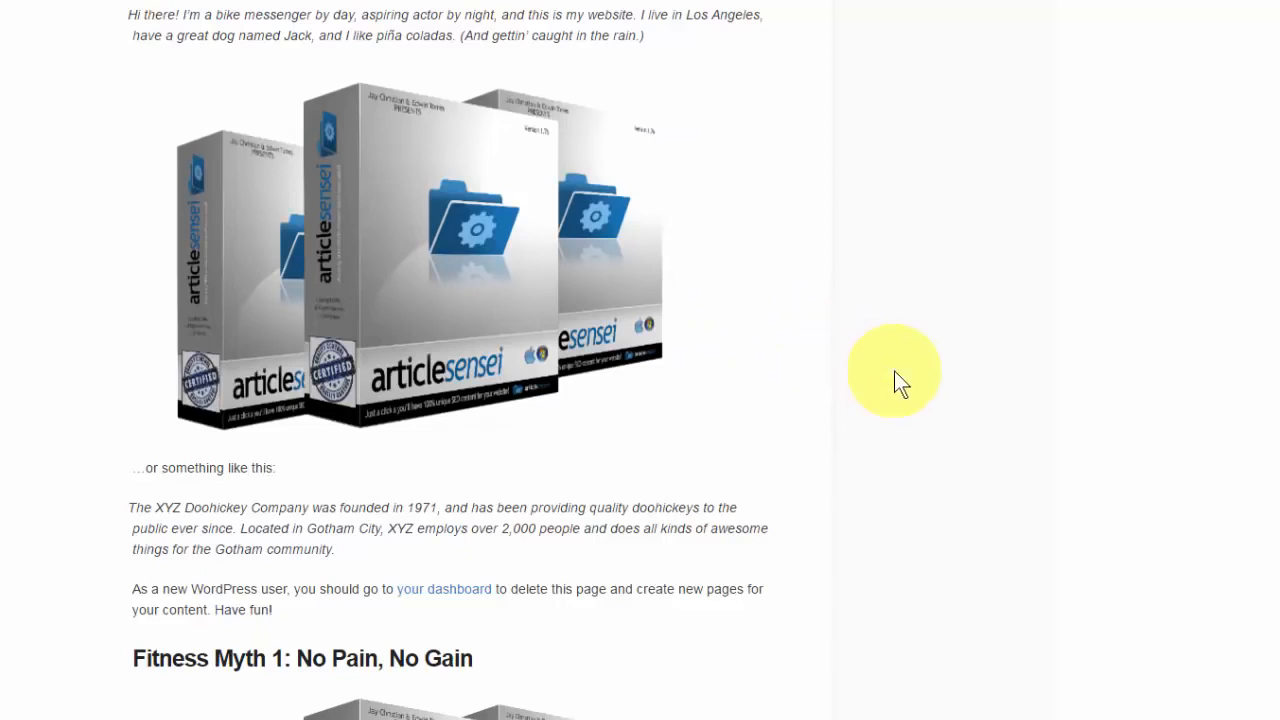
left_click(939, 408)
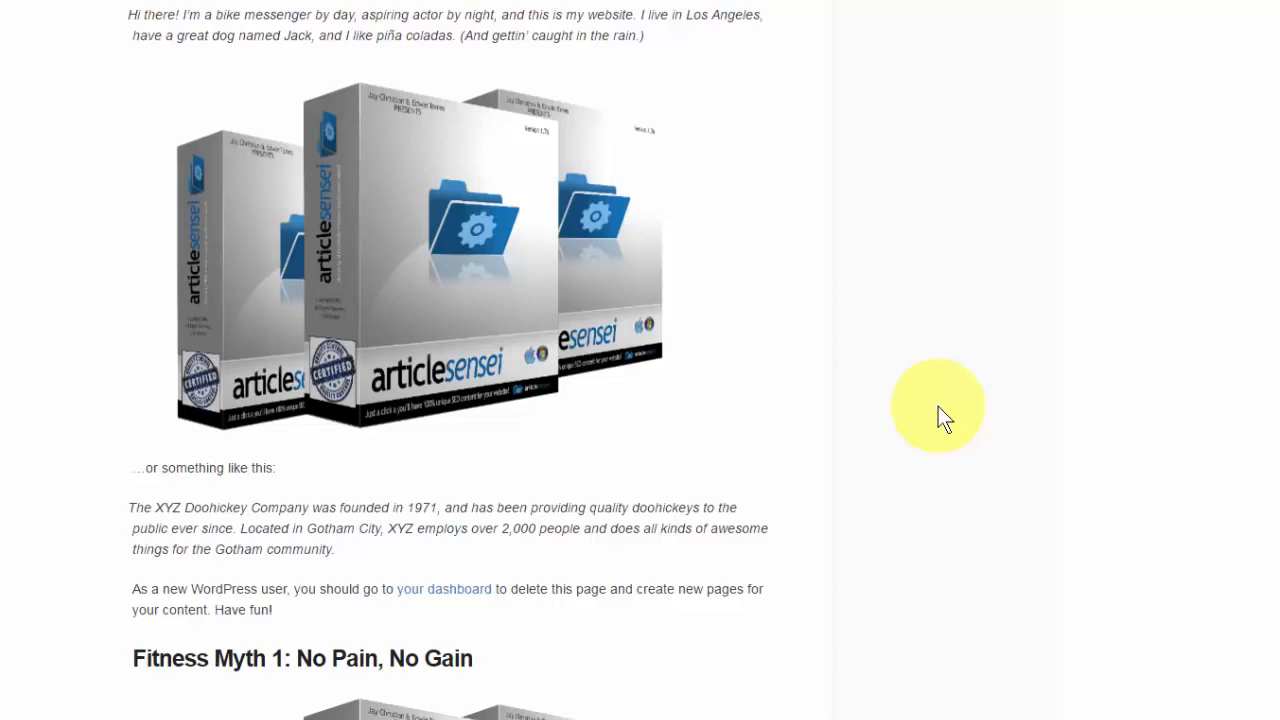
scroll(938, 406, "down", 1)
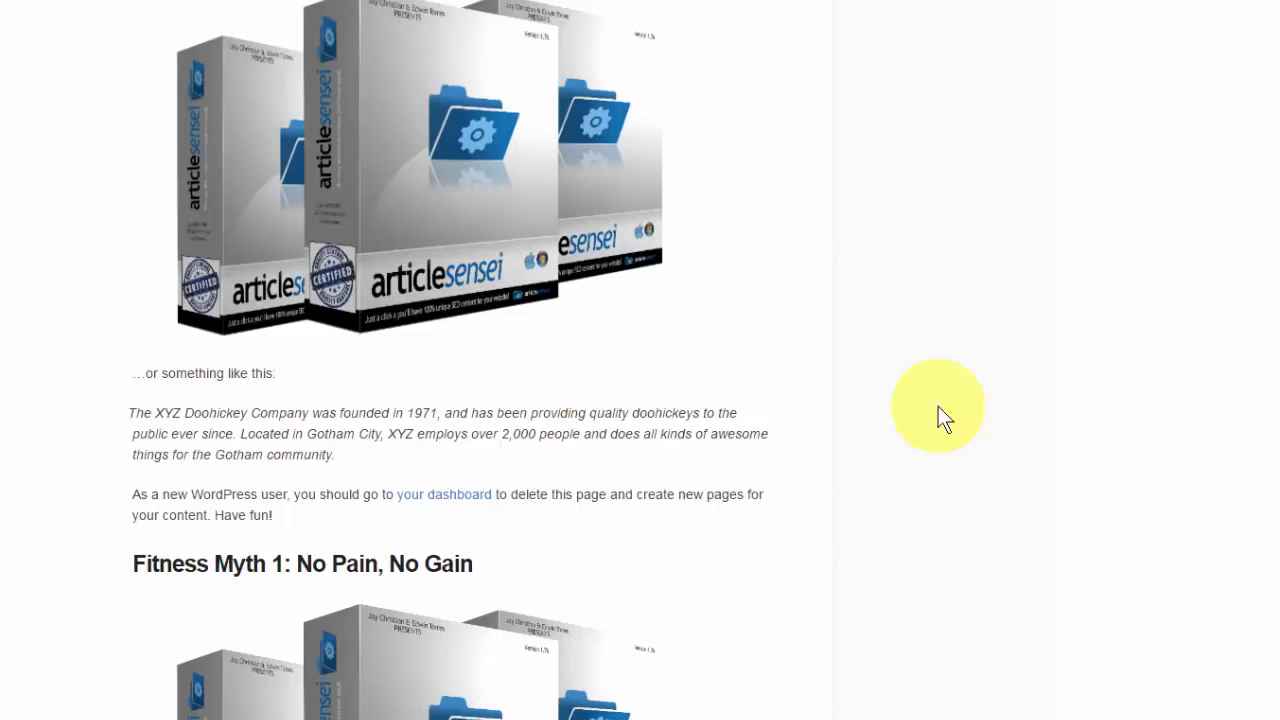
scroll(938, 406, "up", 1)
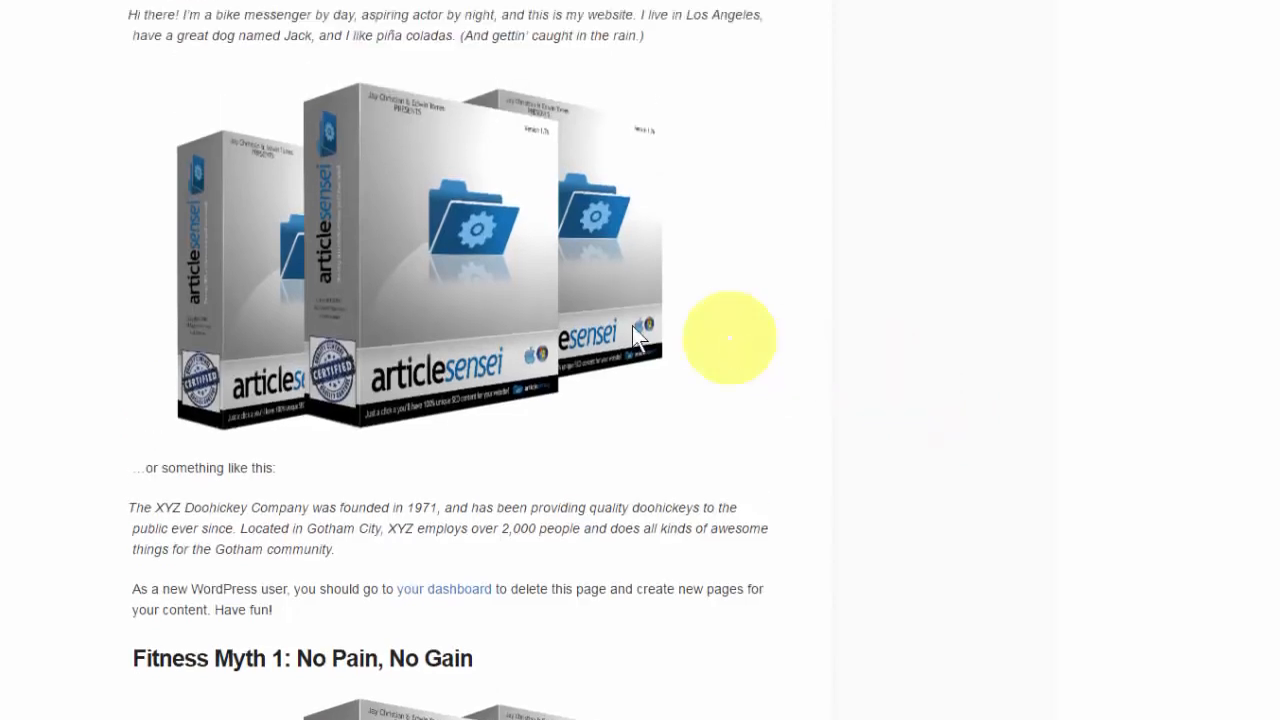
mouse_move(585, 315)
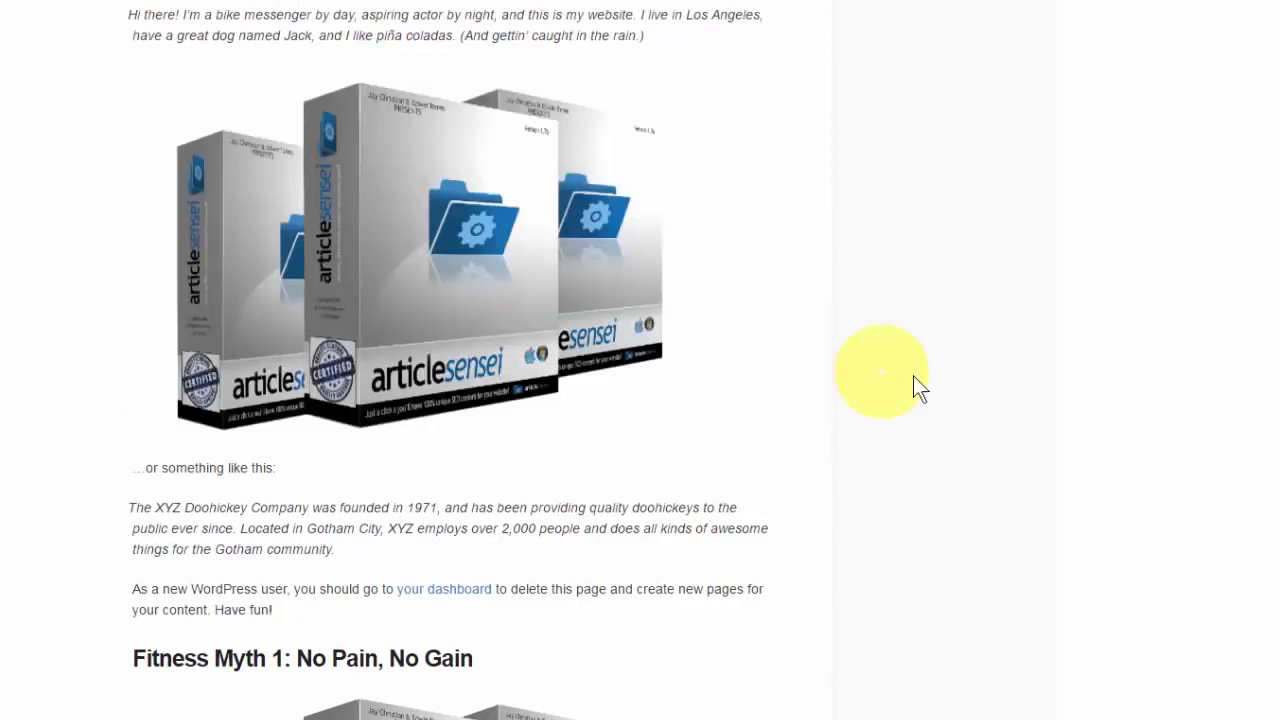
scroll(917, 377, "down", 3)
scroll(917, 377, "down", 2)
mouse_move(527, 352)
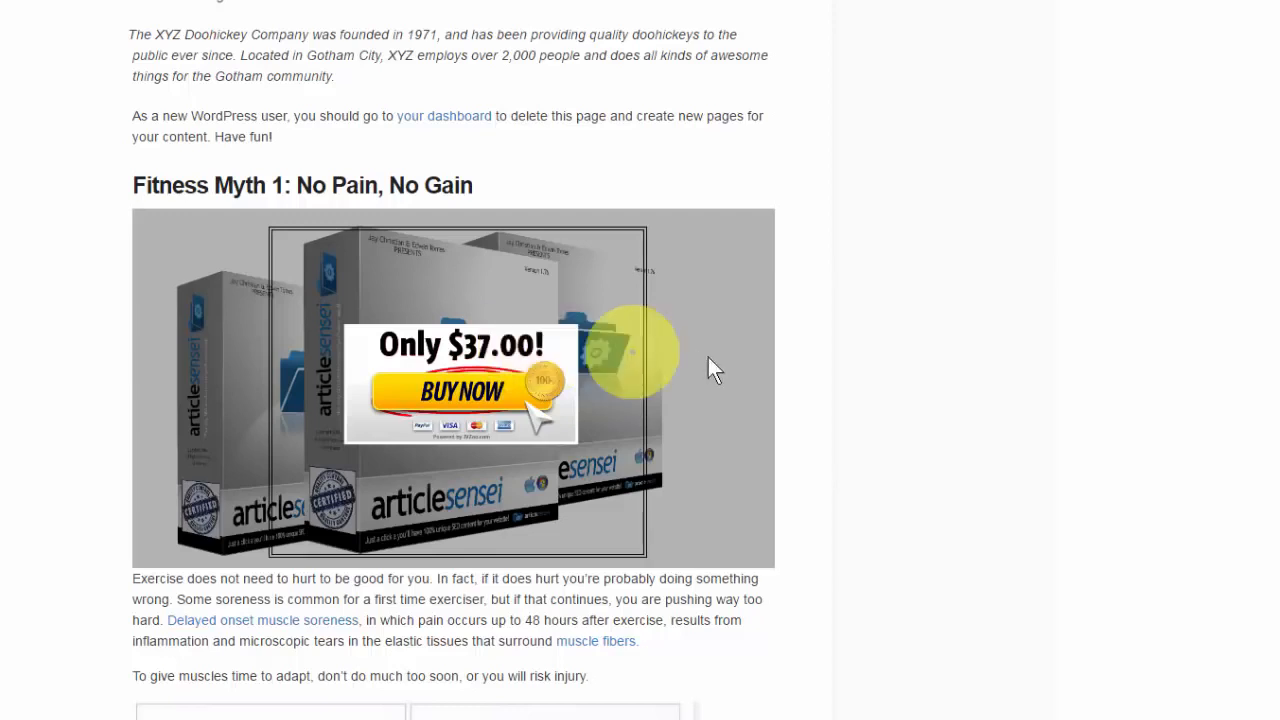
scroll(739, 362, "down", 2)
scroll(739, 362, "up", 2)
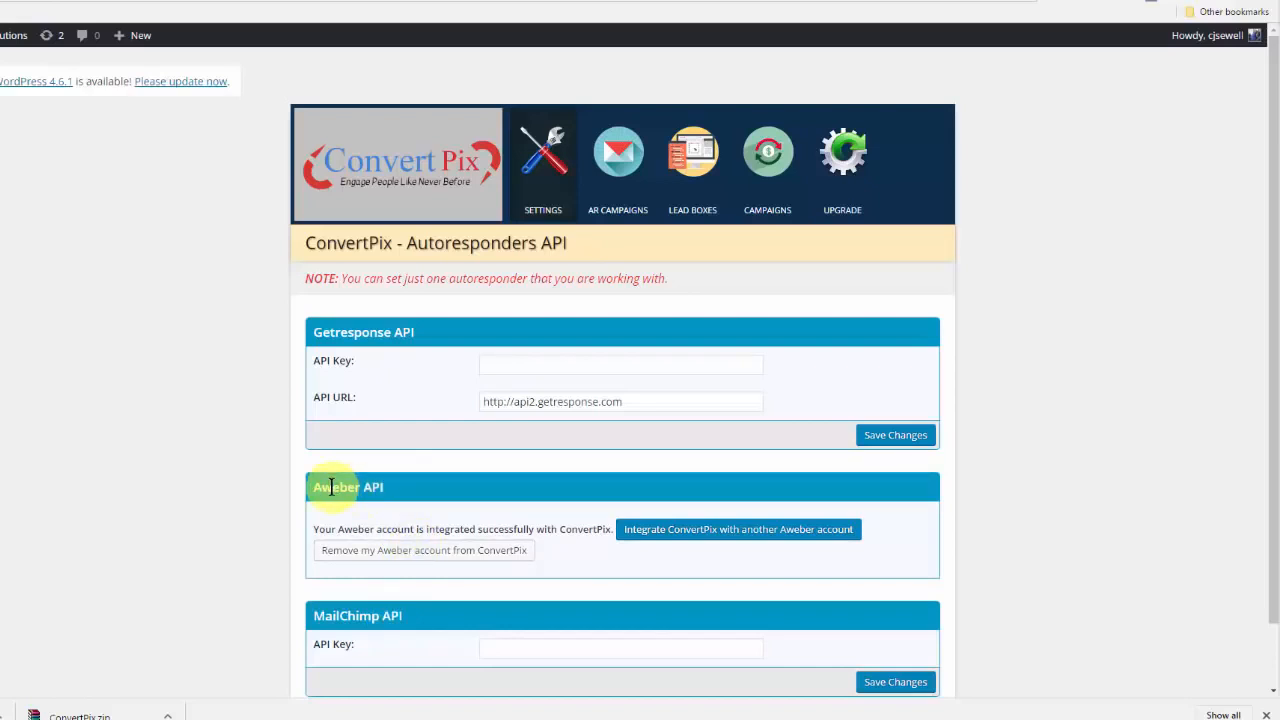
Step: Create a new ConvertPix lead box named "optin boc" from the ready-made "Free E-Book Download" template
left_click(679, 209)
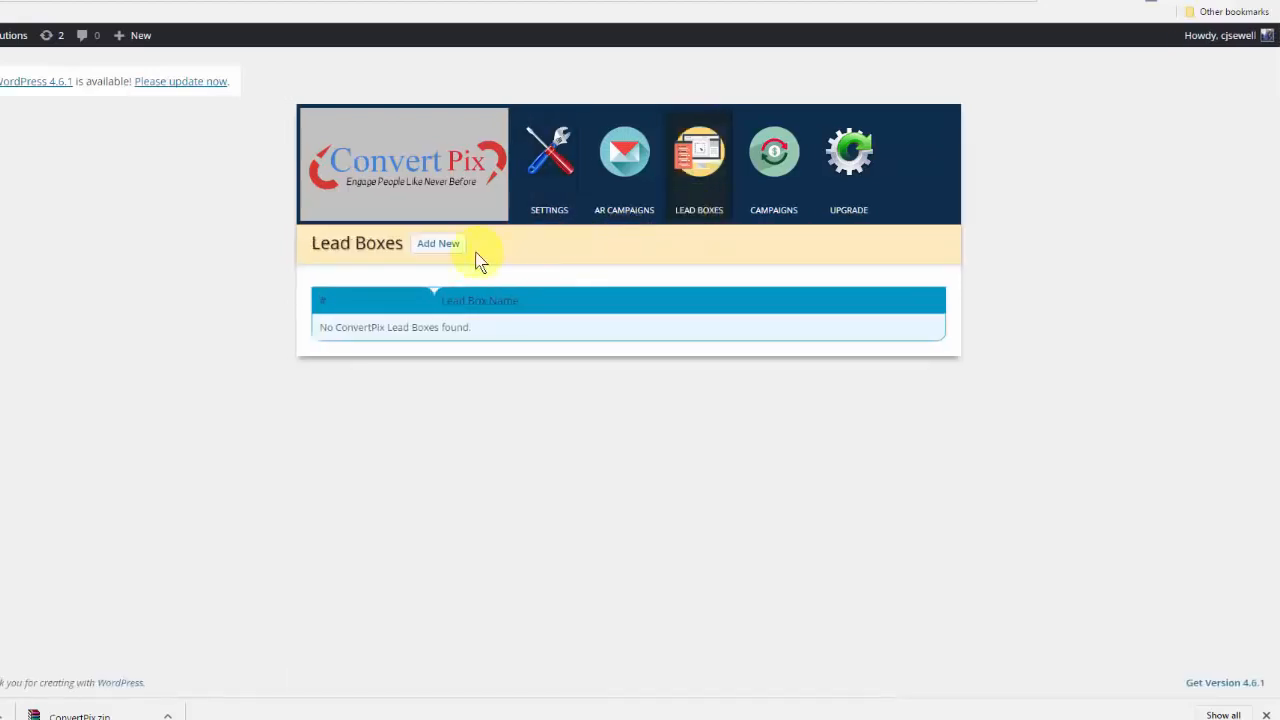
left_click(440, 245)
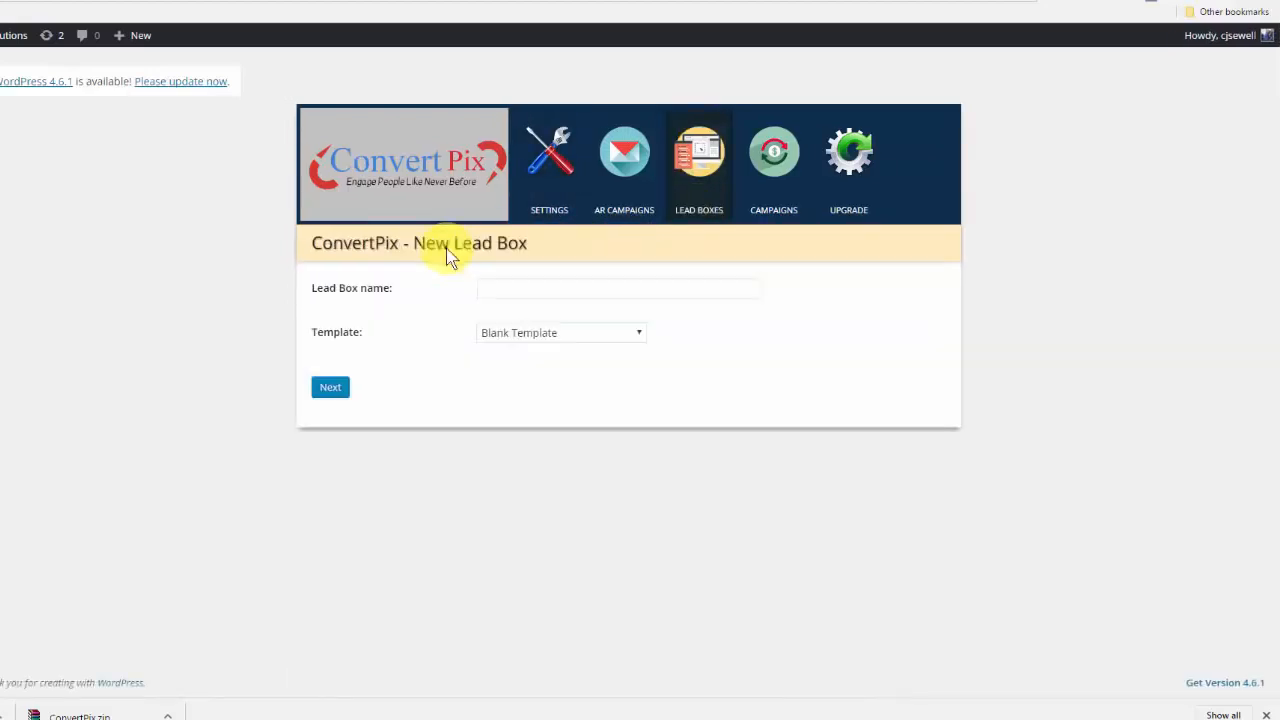
left_click(500, 285)
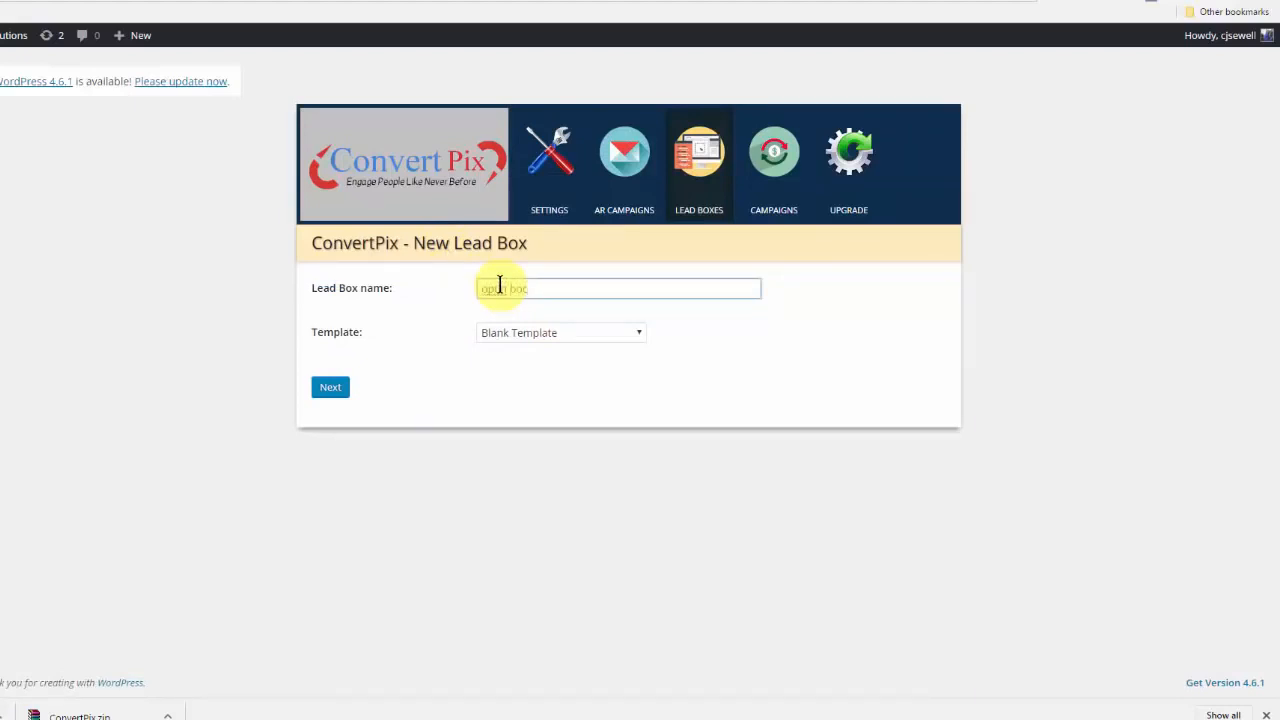
left_click(566, 332)
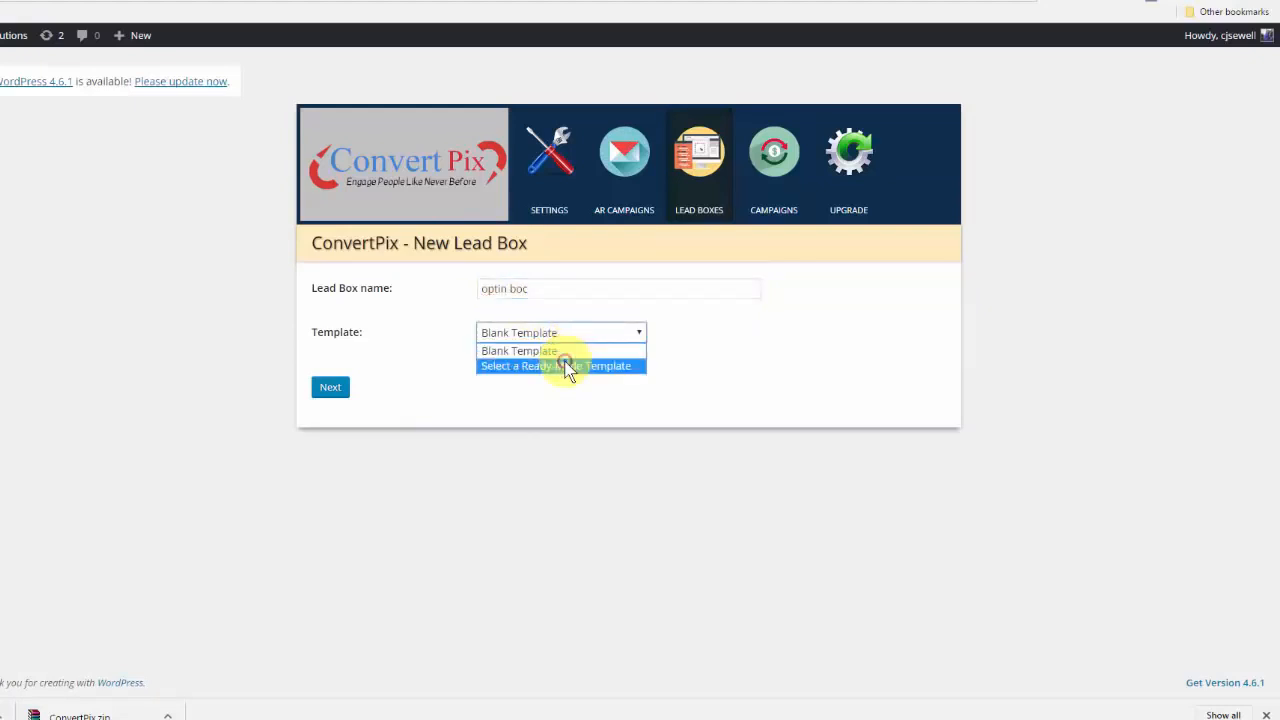
left_click(566, 366)
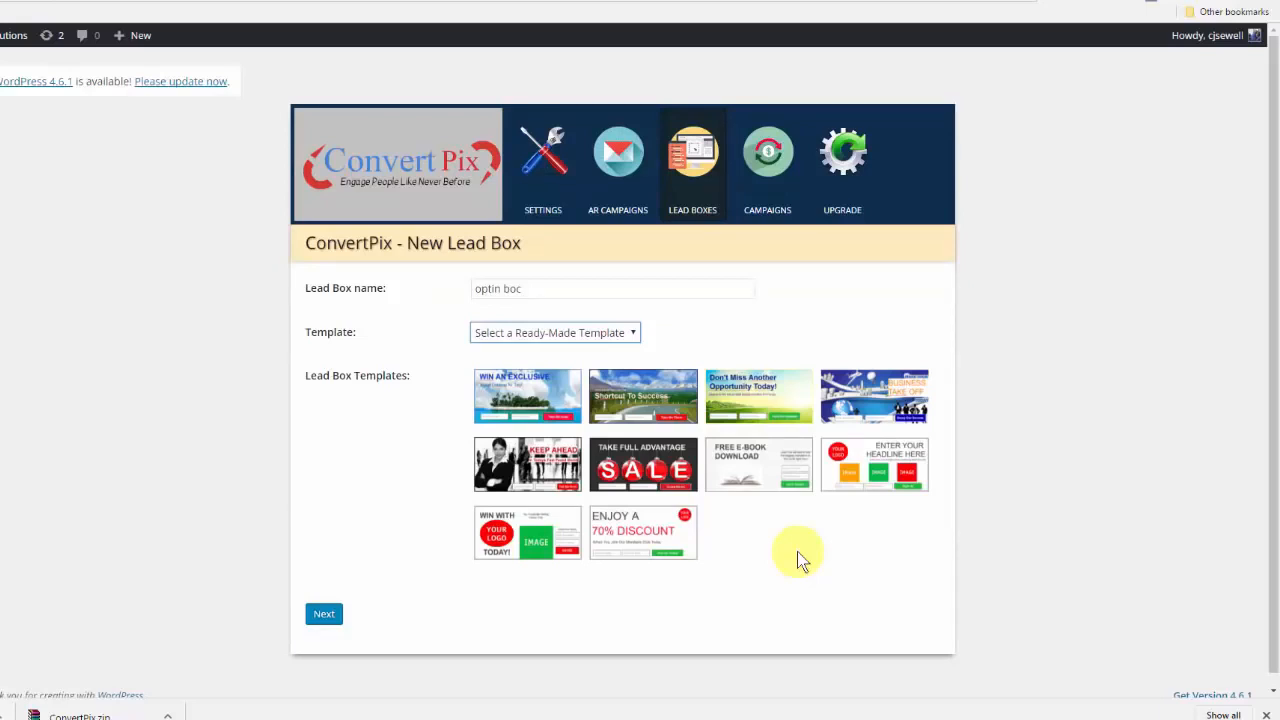
left_click(771, 481)
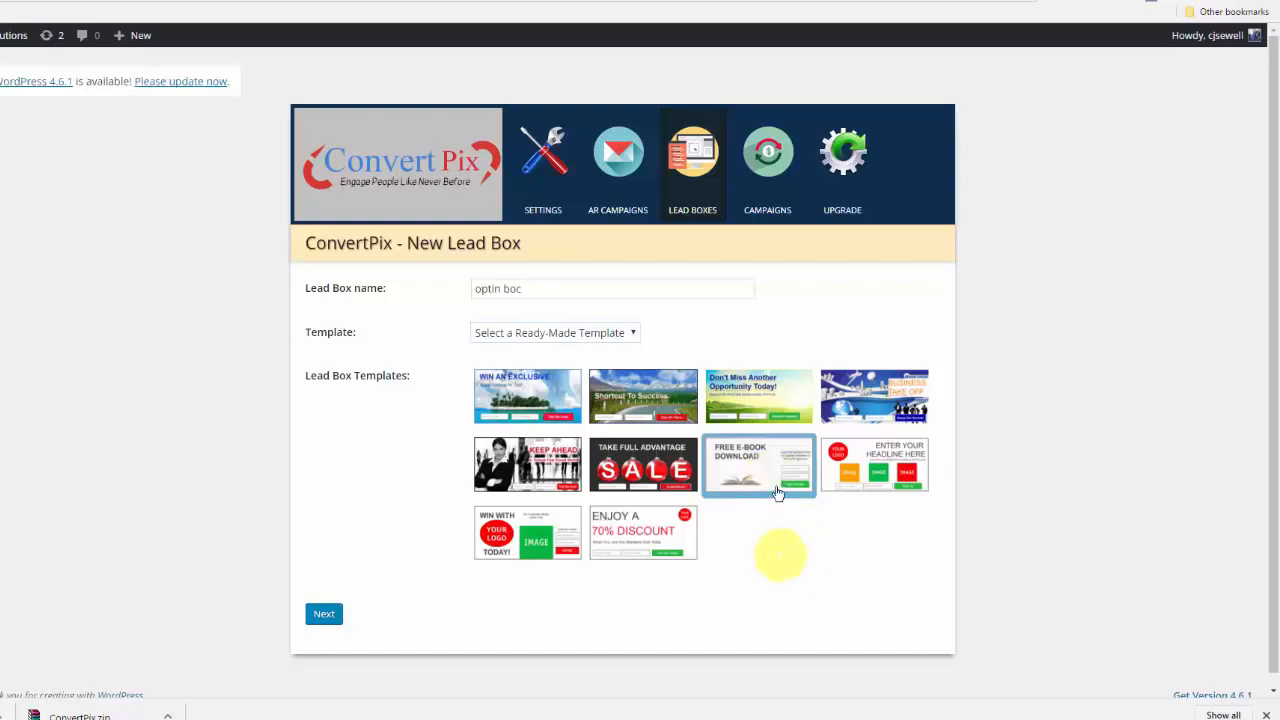
left_click(334, 619)
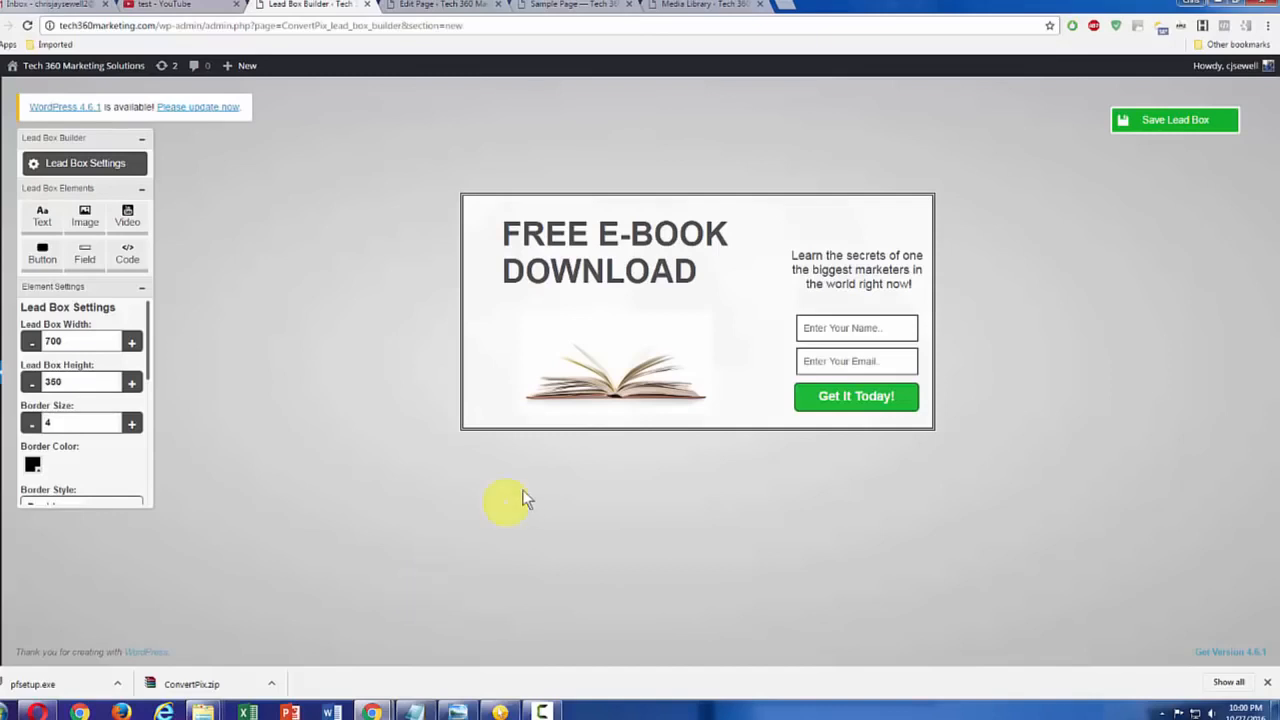
Step: Append "Get Yours Now" to the end of the "FREE E-BOOK DOWNLOAD" headline text
left_click(589, 228)
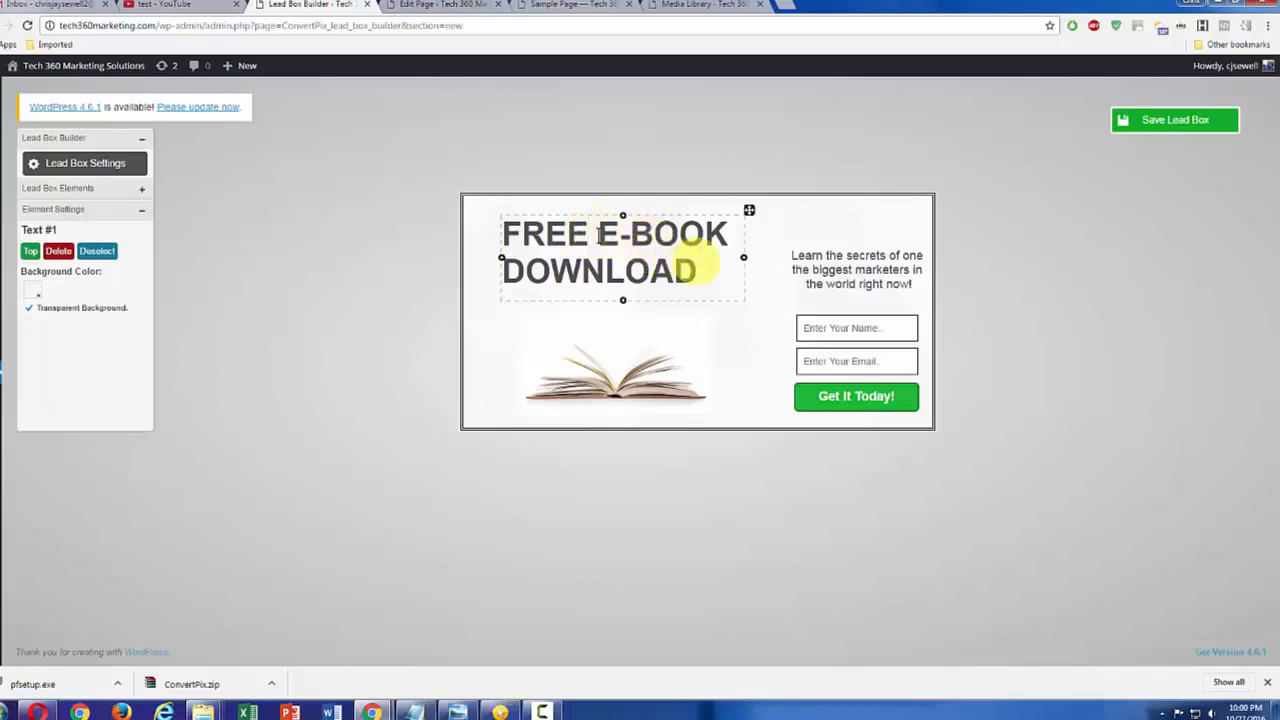
type("Ge")
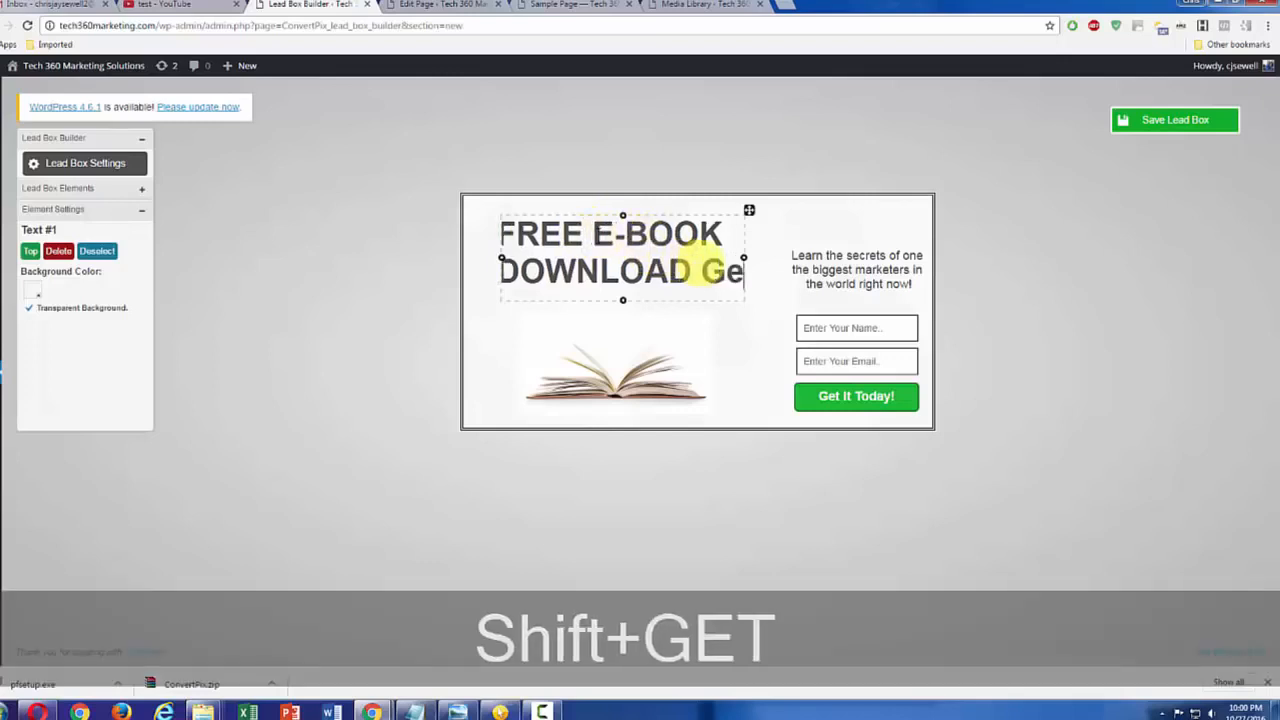
type("t Yourd")
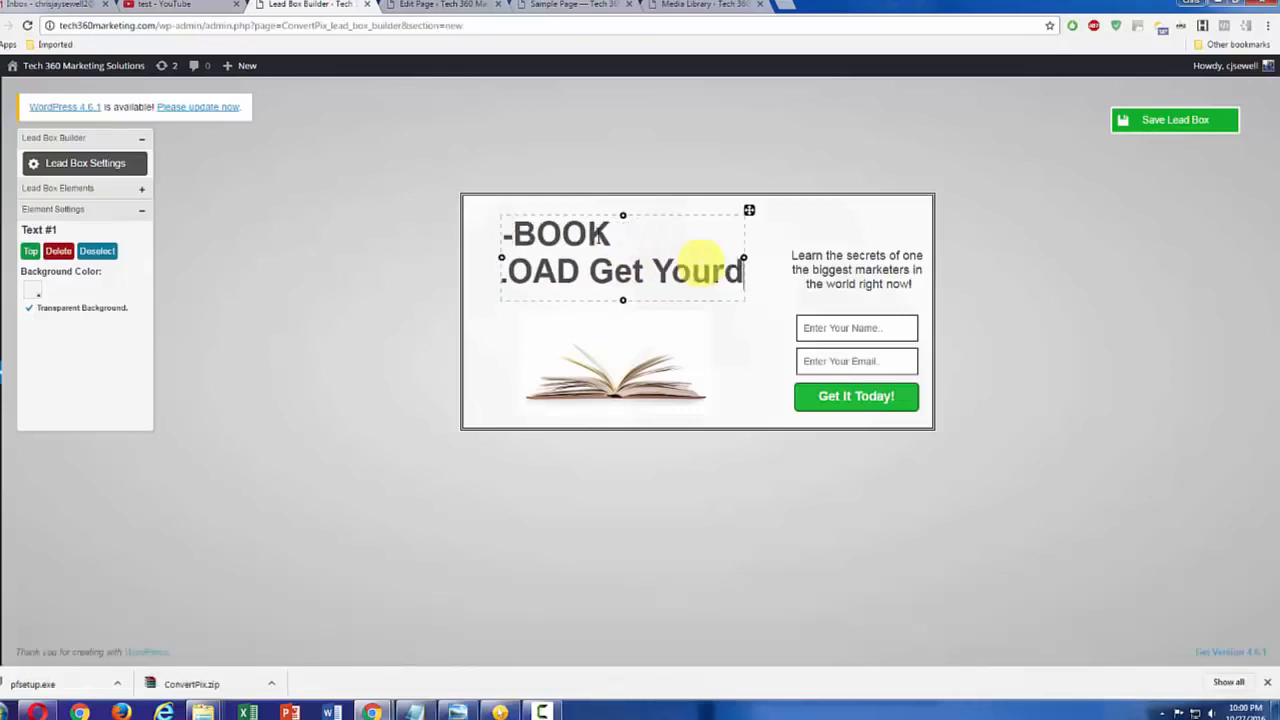
key("BackSpace")
type("s")
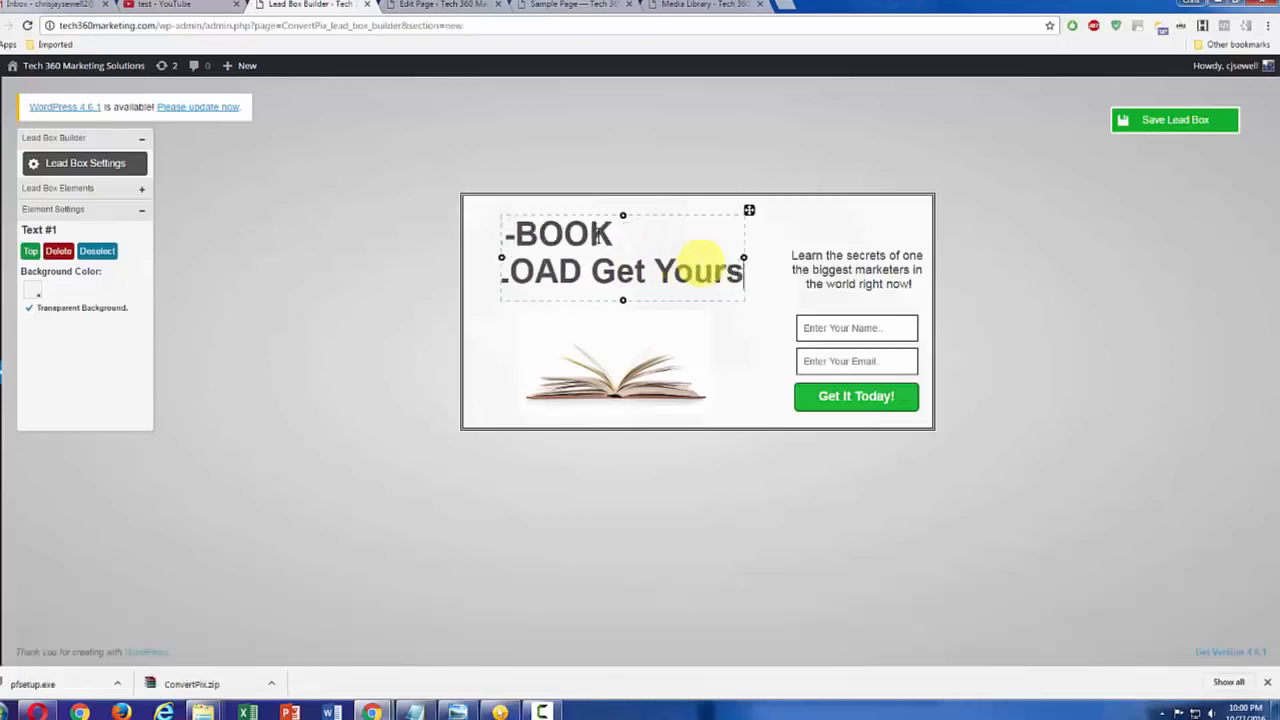
type(" Now")
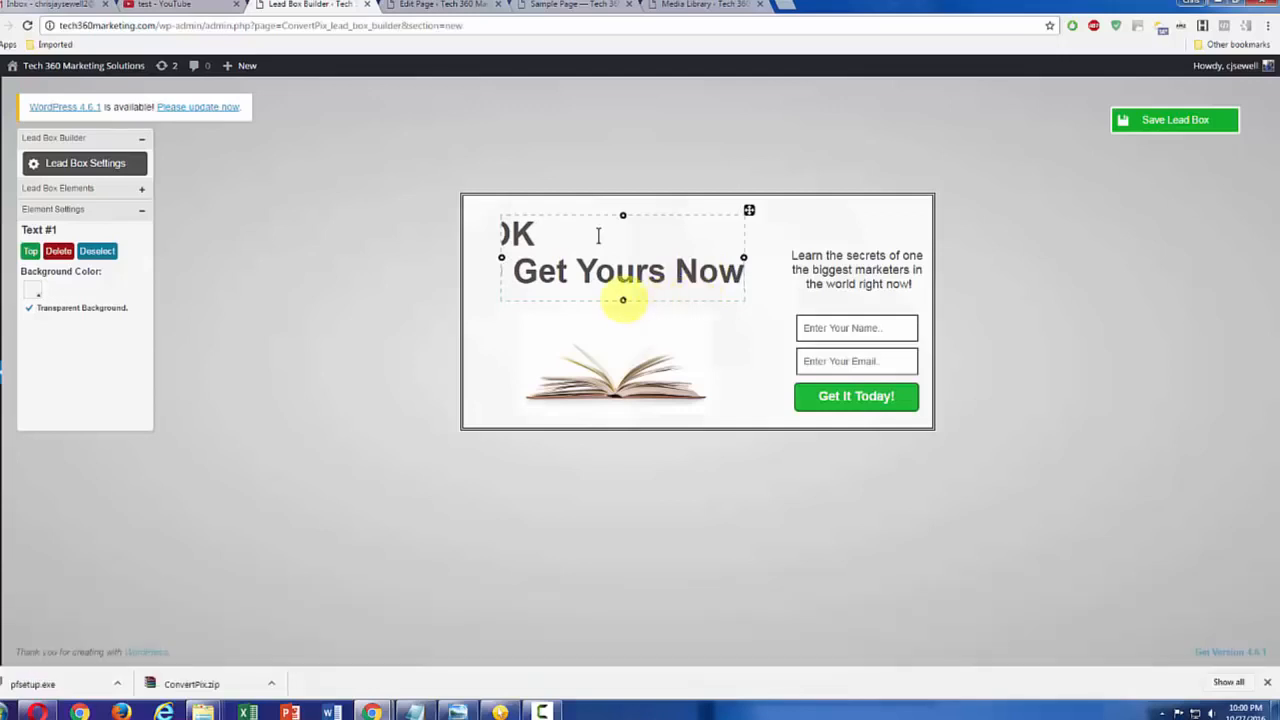
Step: Make the headline's text box taller and wider, and put "Yours Now" on its own third line
left_click_drag(622, 299, 622, 330)
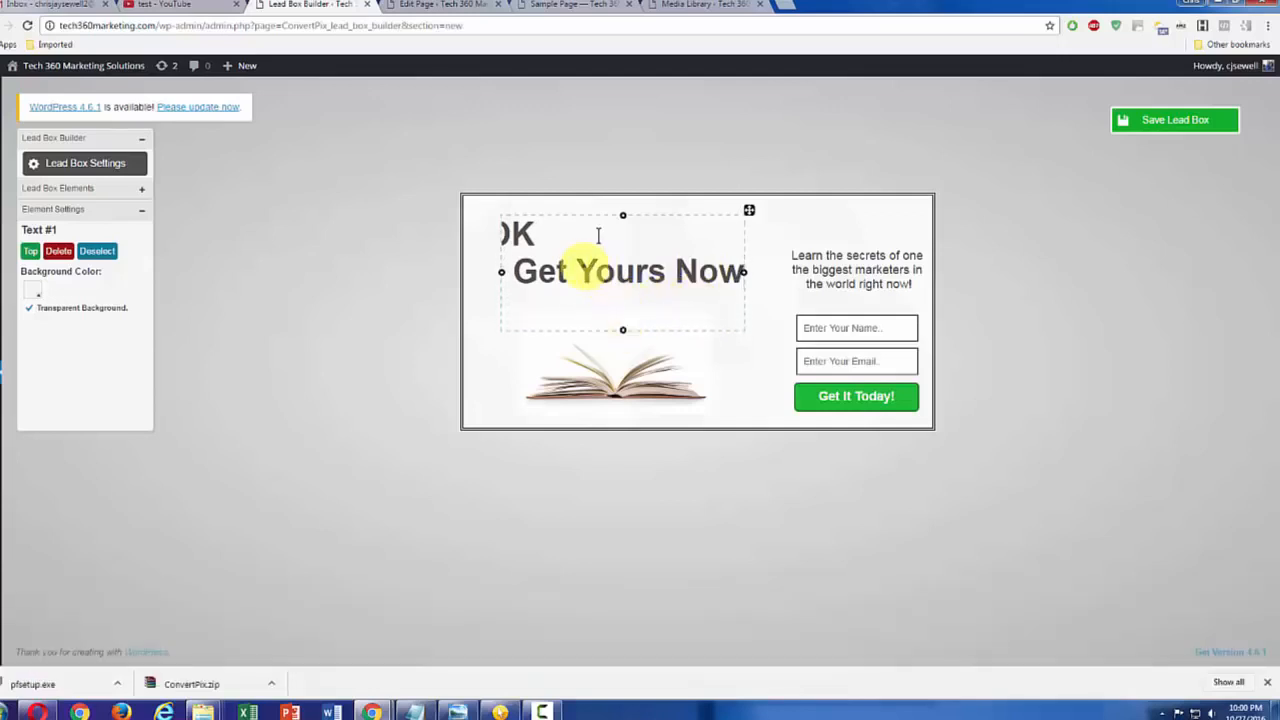
left_click(580, 270)
key("Return")
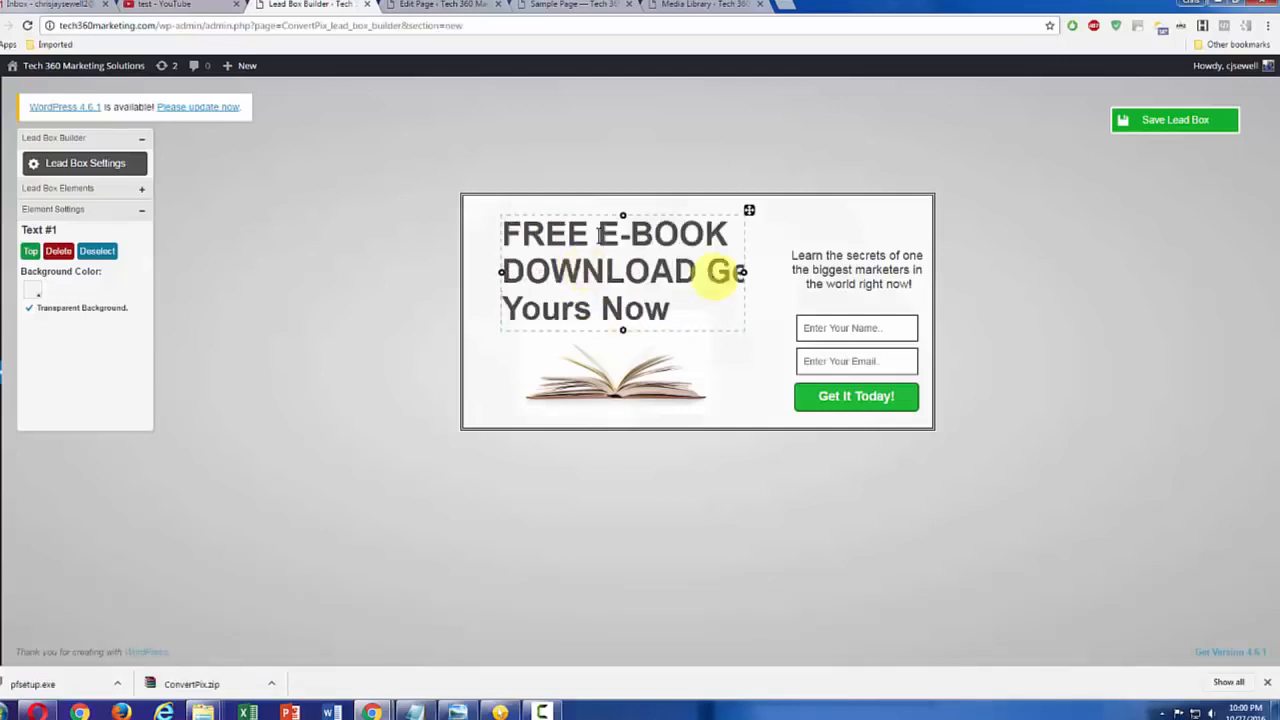
left_click_drag(747, 271, 776, 271)
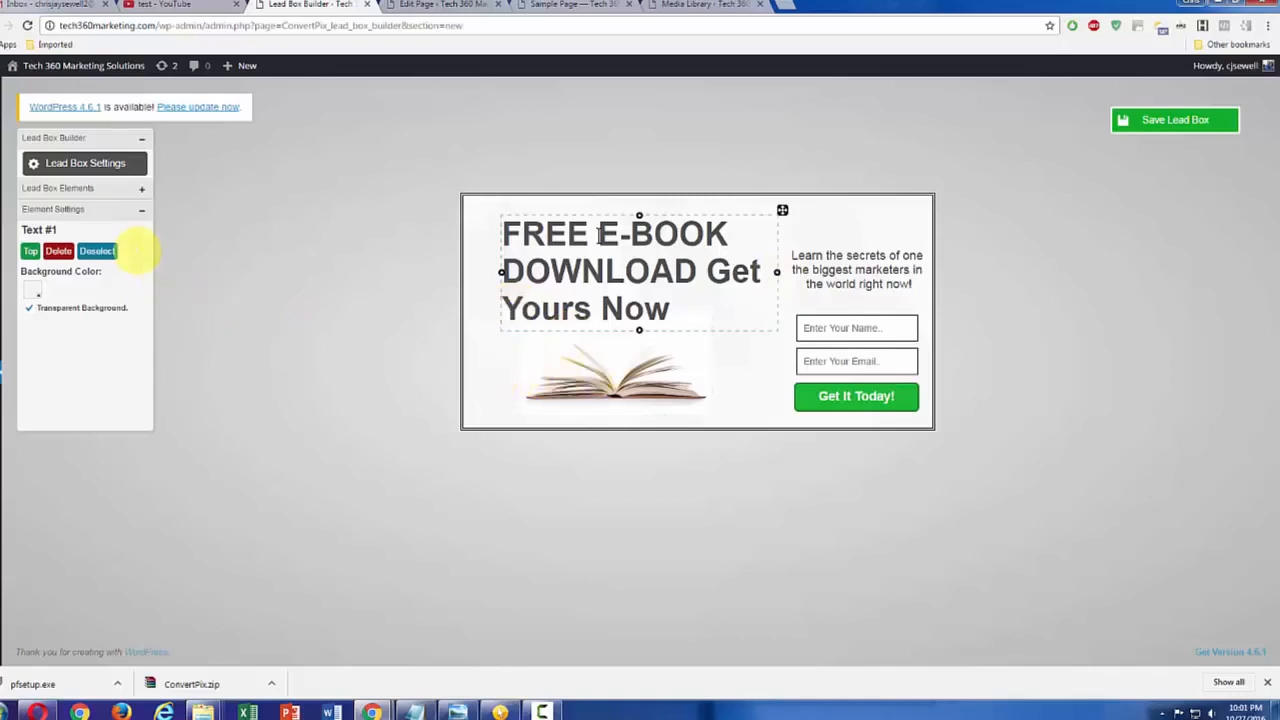
Step: Deselect the headline and set the lead box width to 500
left_click(82, 188)
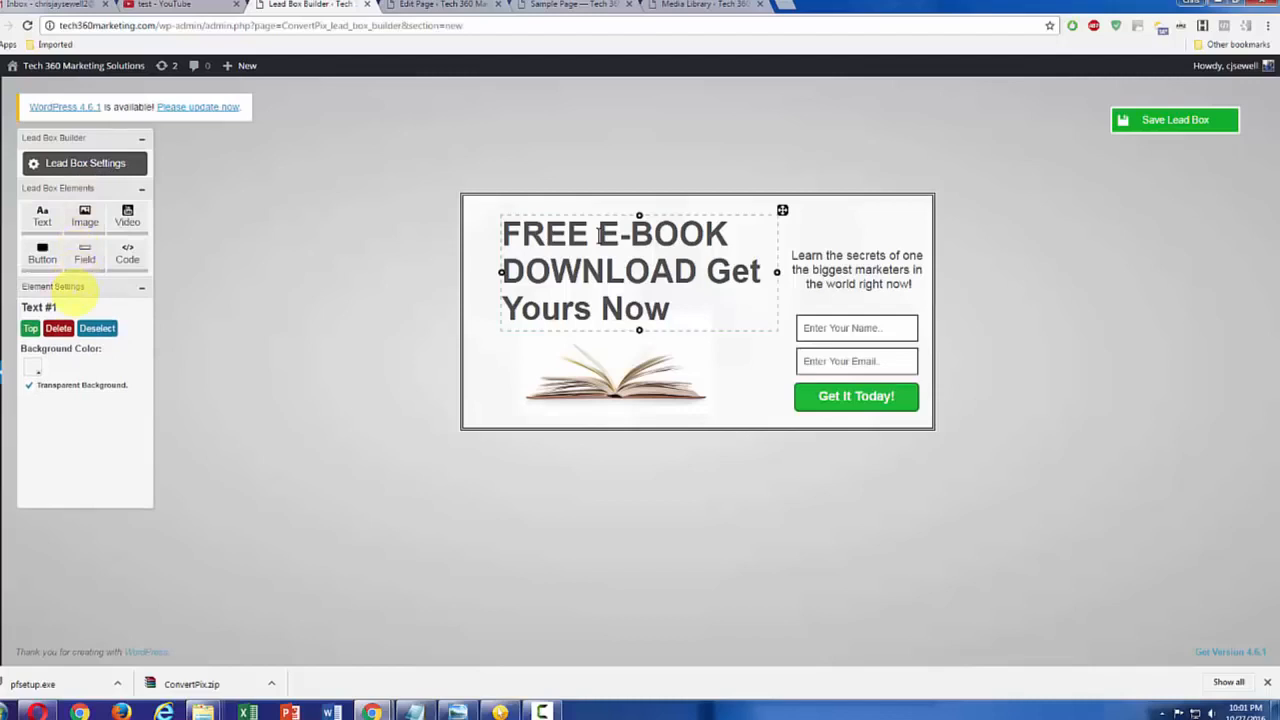
left_click(92, 328)
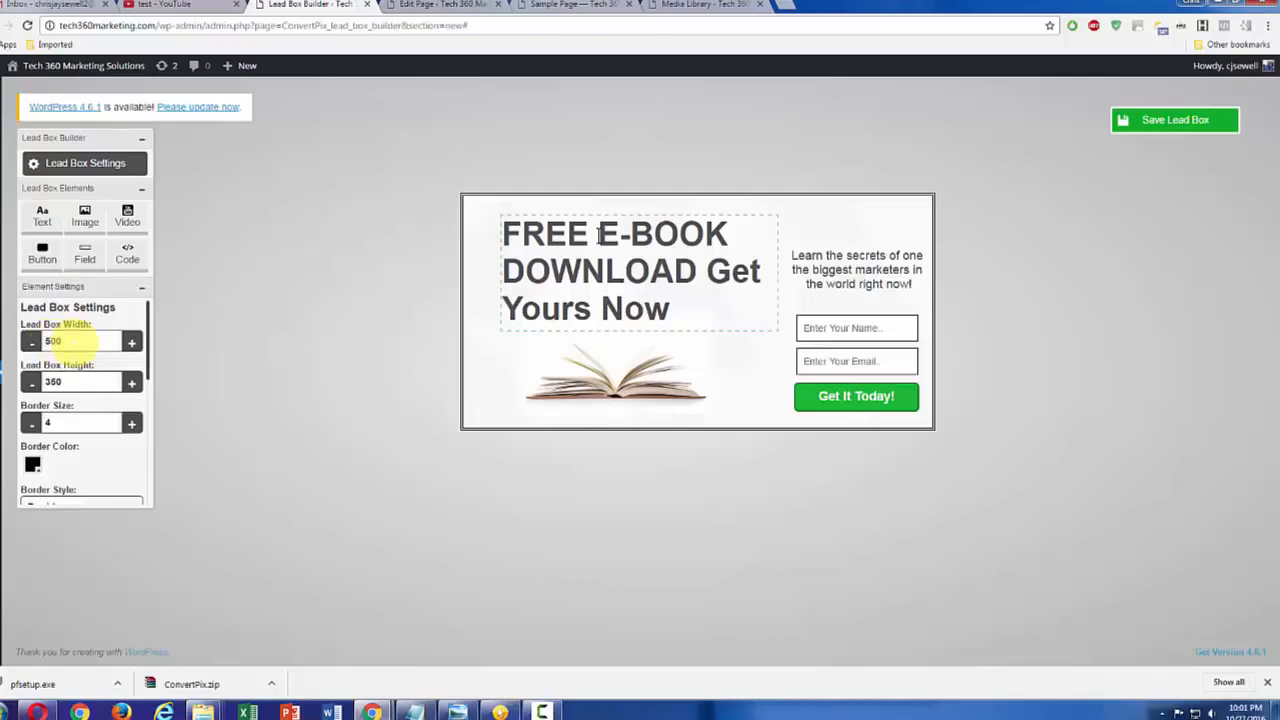
left_click(97, 465)
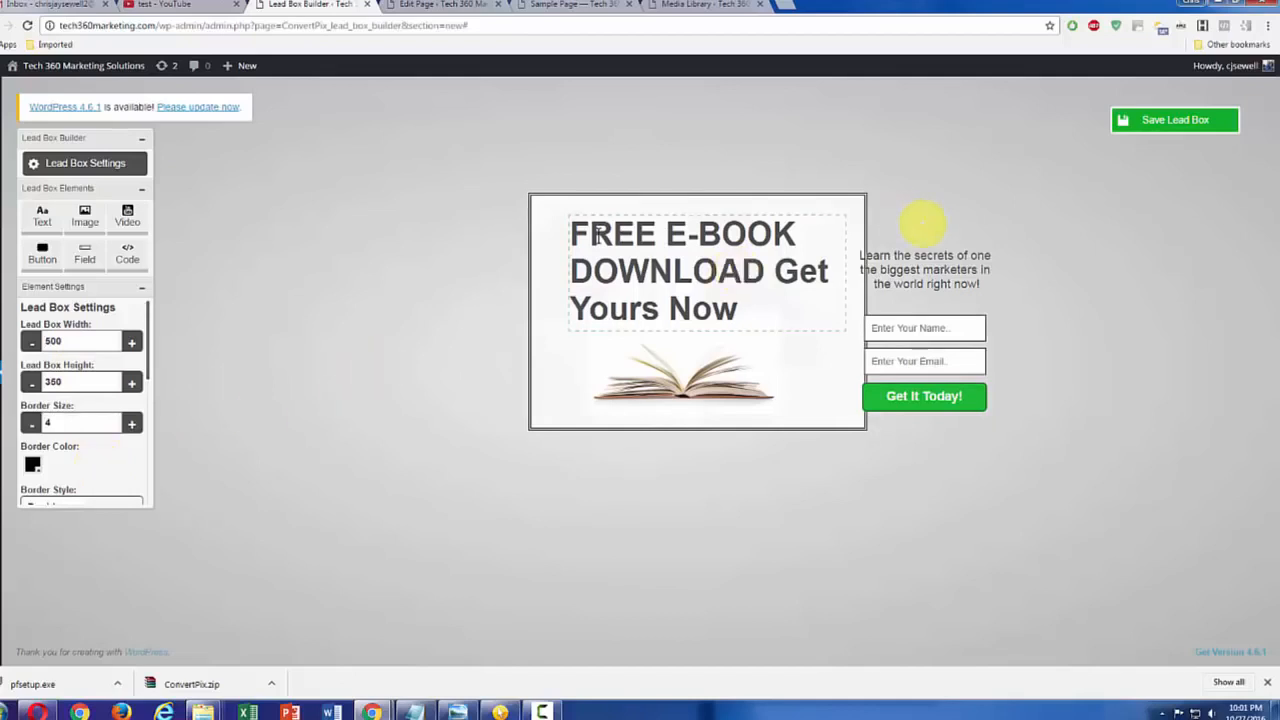
Step: Move the "Learn the secrets" text inside the lead box beneath the headline, and shift the headline slightly upward
left_click(932, 255)
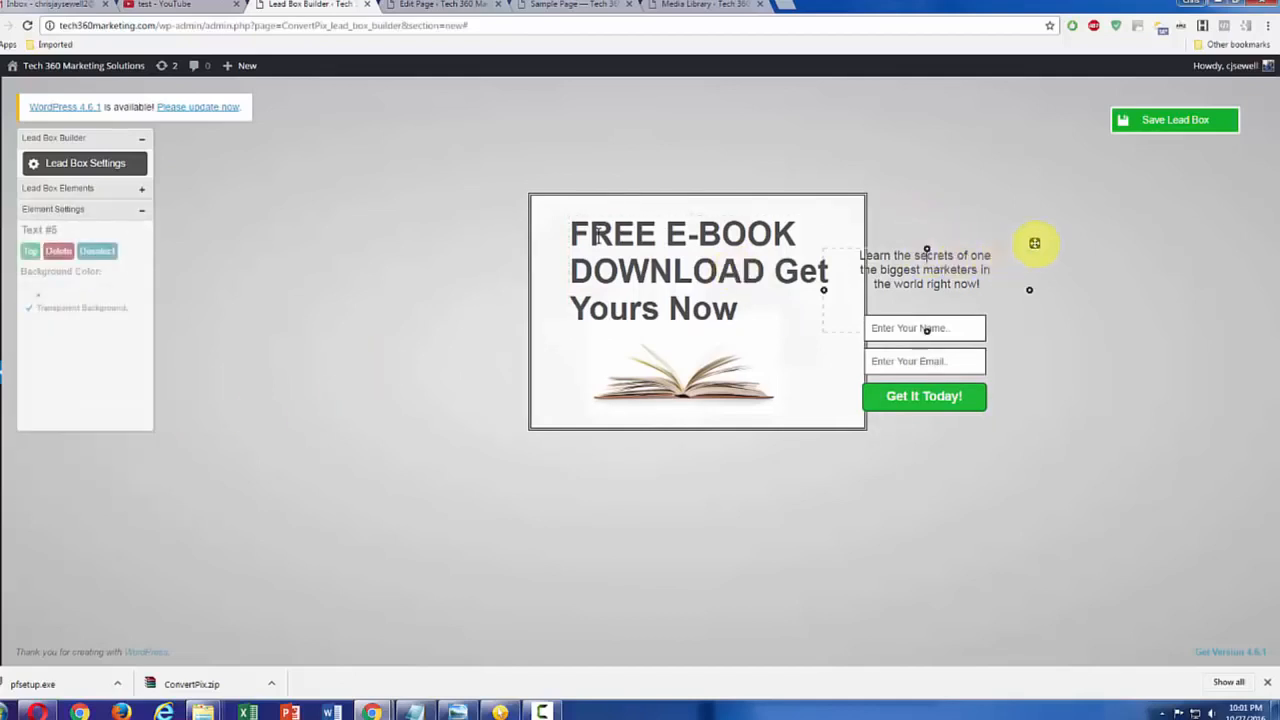
left_click_drag(1034, 243, 747, 316)
left_click(737, 229)
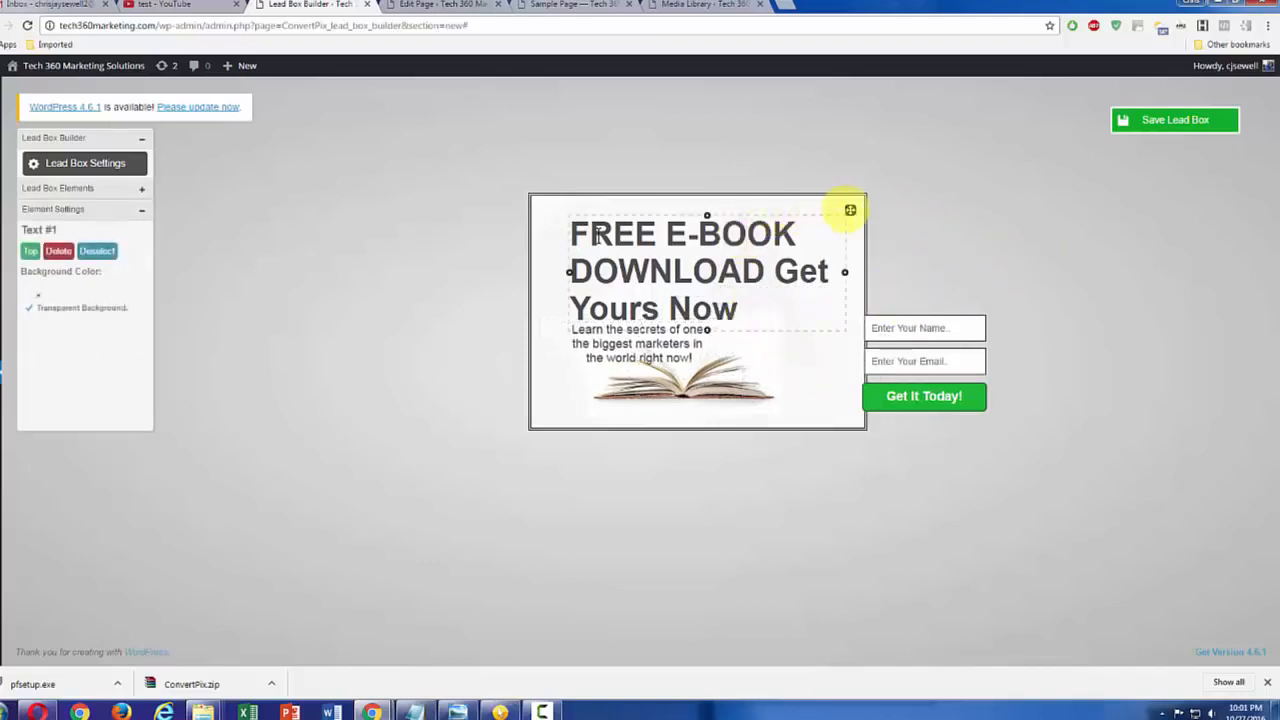
left_click_drag(850, 210, 848, 200)
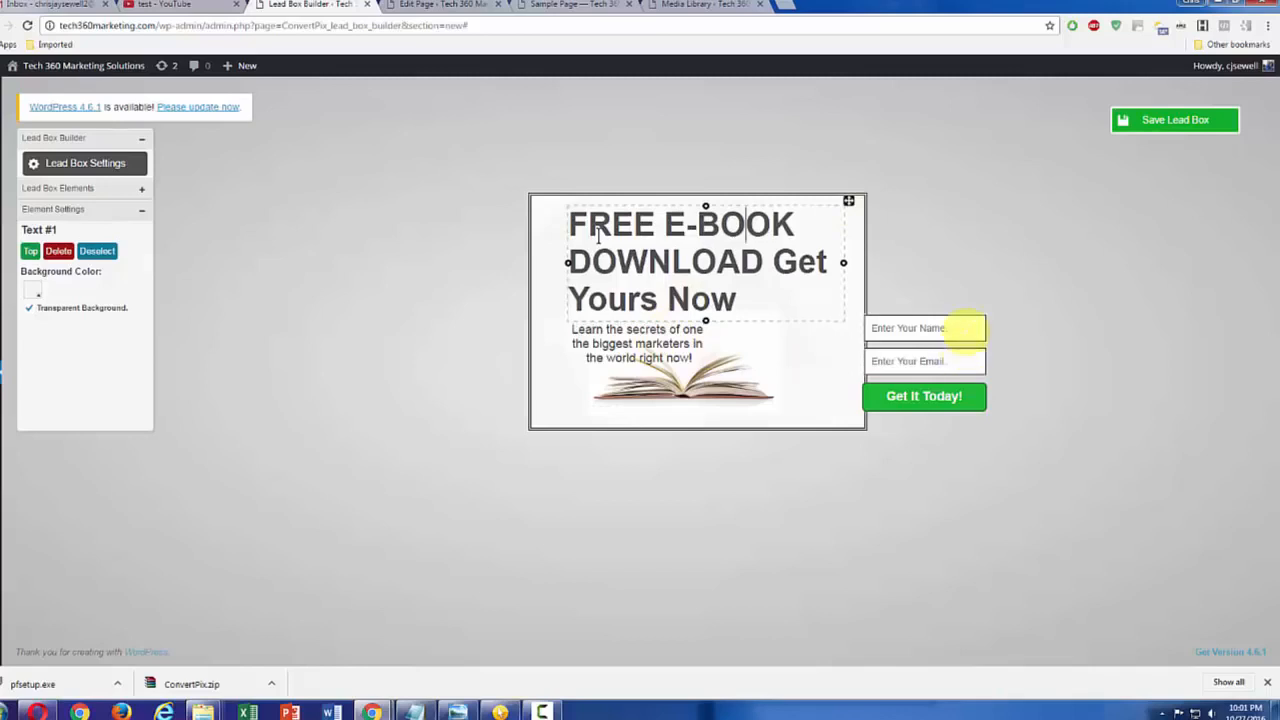
Step: Move the name field, email field and "Get It Today!" button inside the lead box beside the book, and save the lead box
left_click(968, 330)
left_click_drag(991, 309, 845, 307)
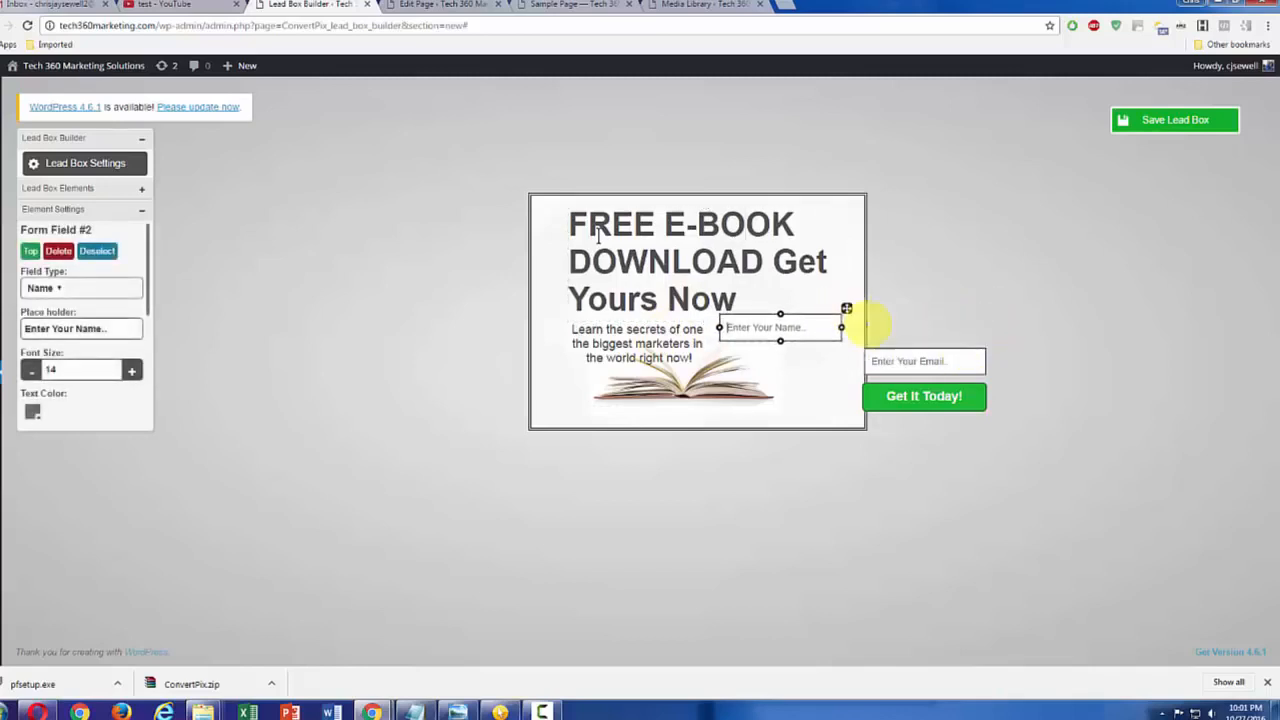
left_click(950, 352)
left_click_drag(991, 342, 845, 340)
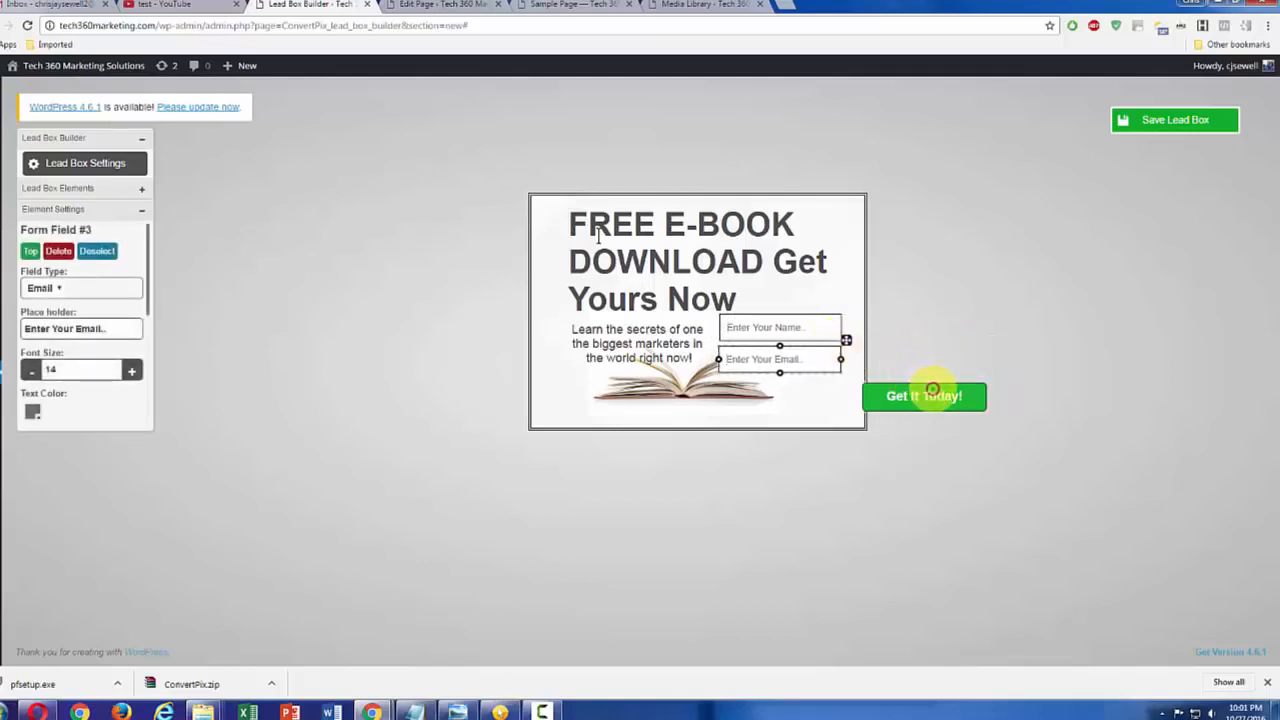
left_click(915, 395)
left_click_drag(991, 377, 846, 375)
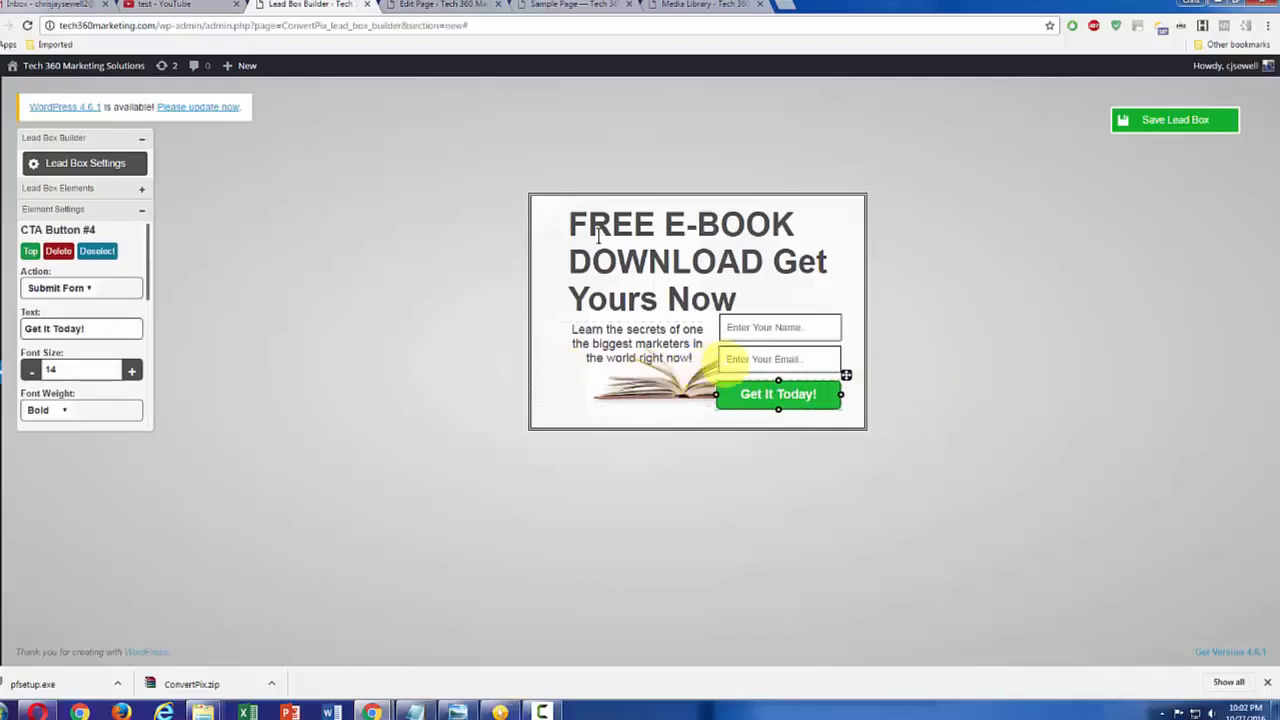
left_click(1172, 118)
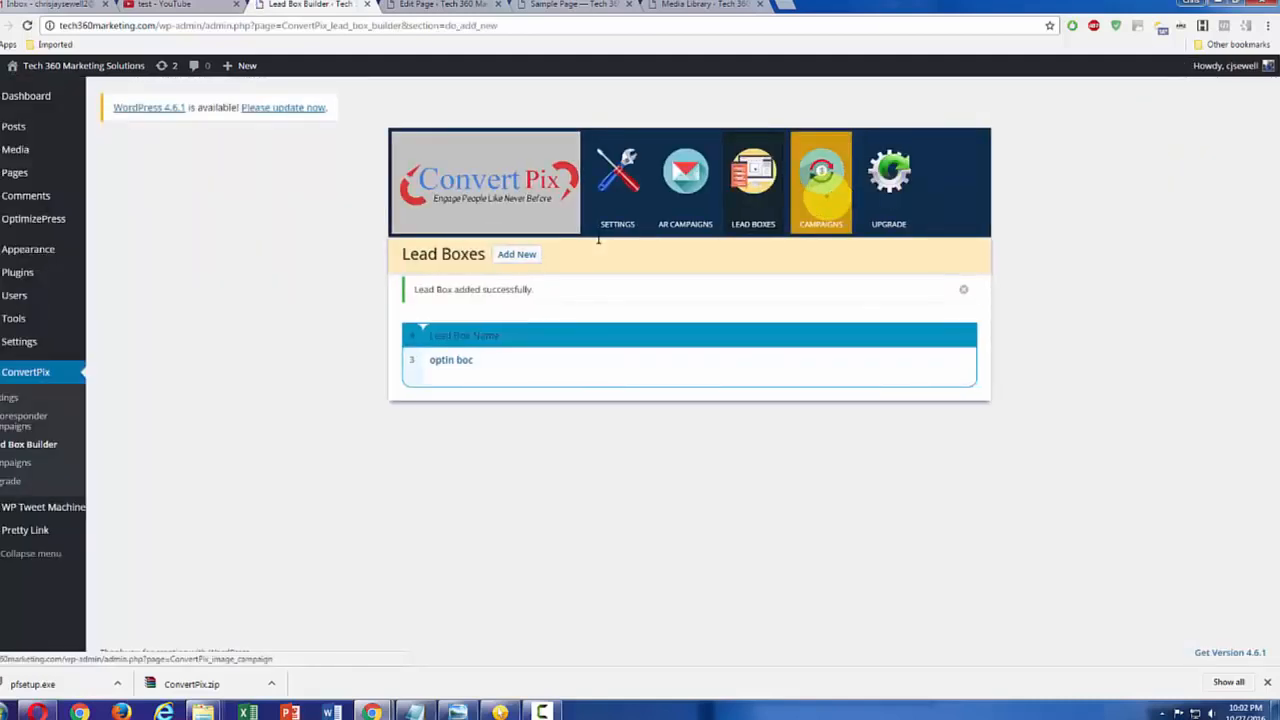
Step: Create a new ConvertPix image campaign named "Campaign for lead box"
left_click(820, 205)
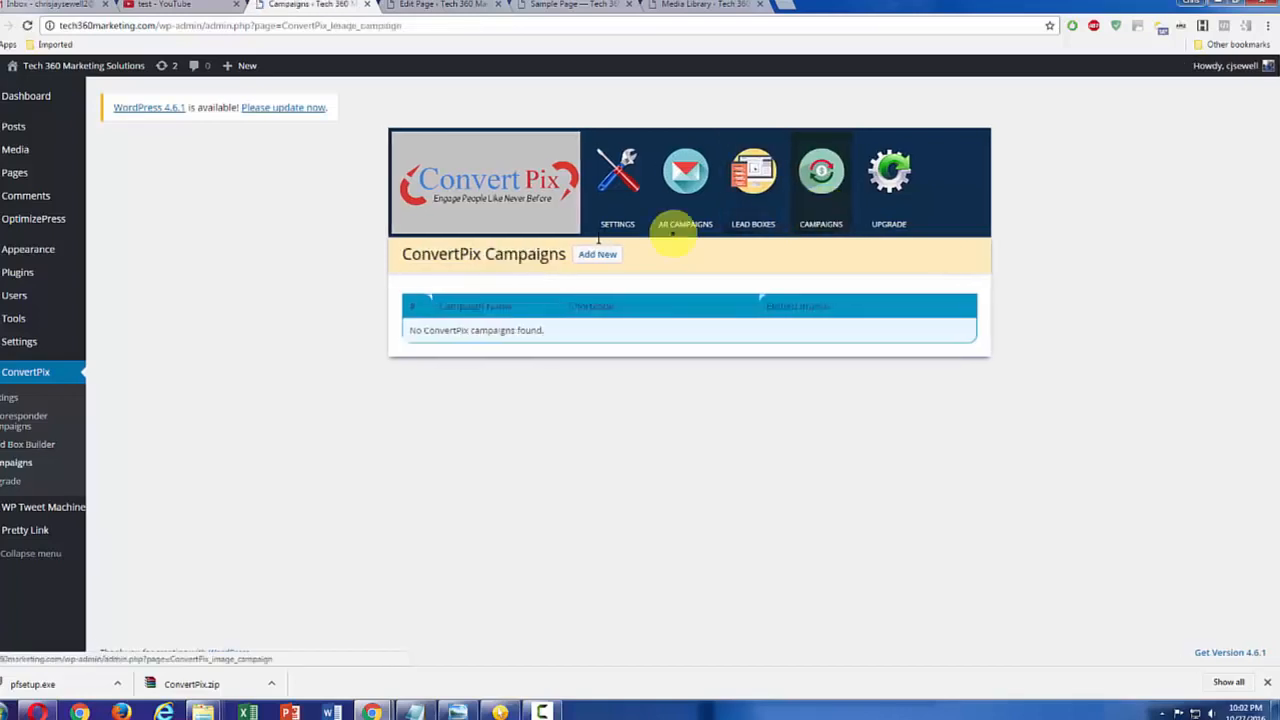
left_click(585, 254)
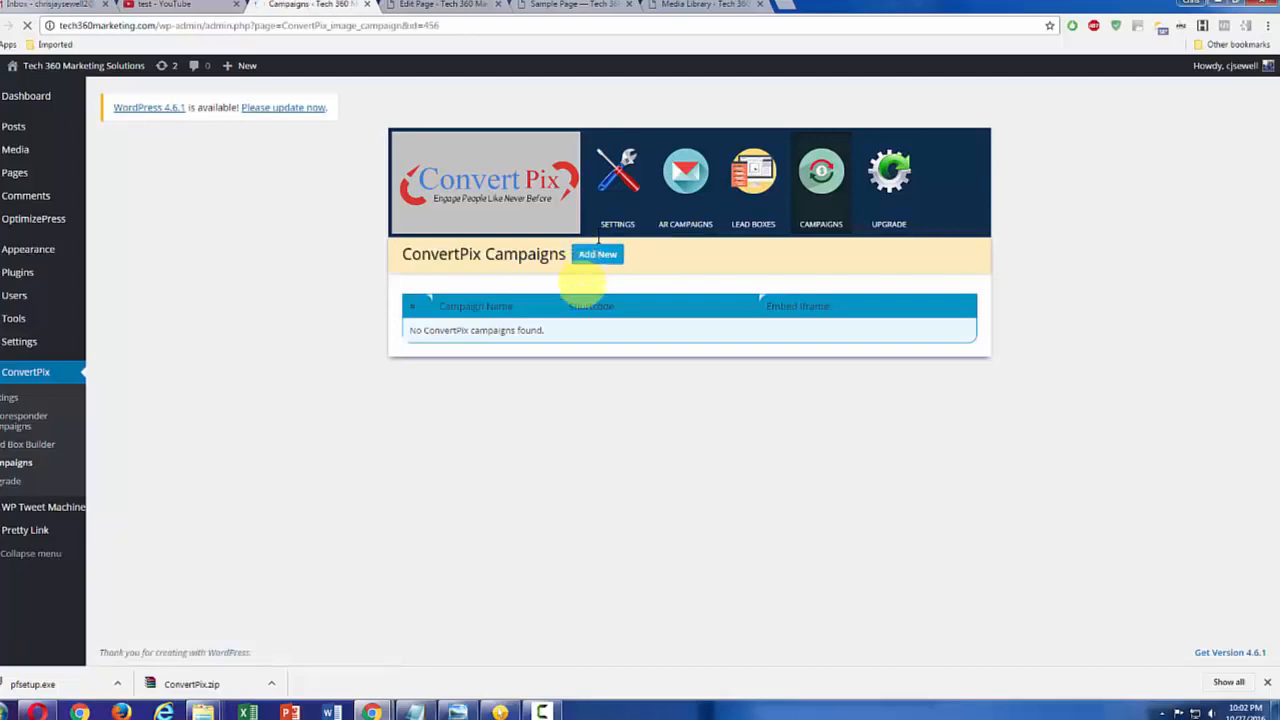
double_click(562, 339)
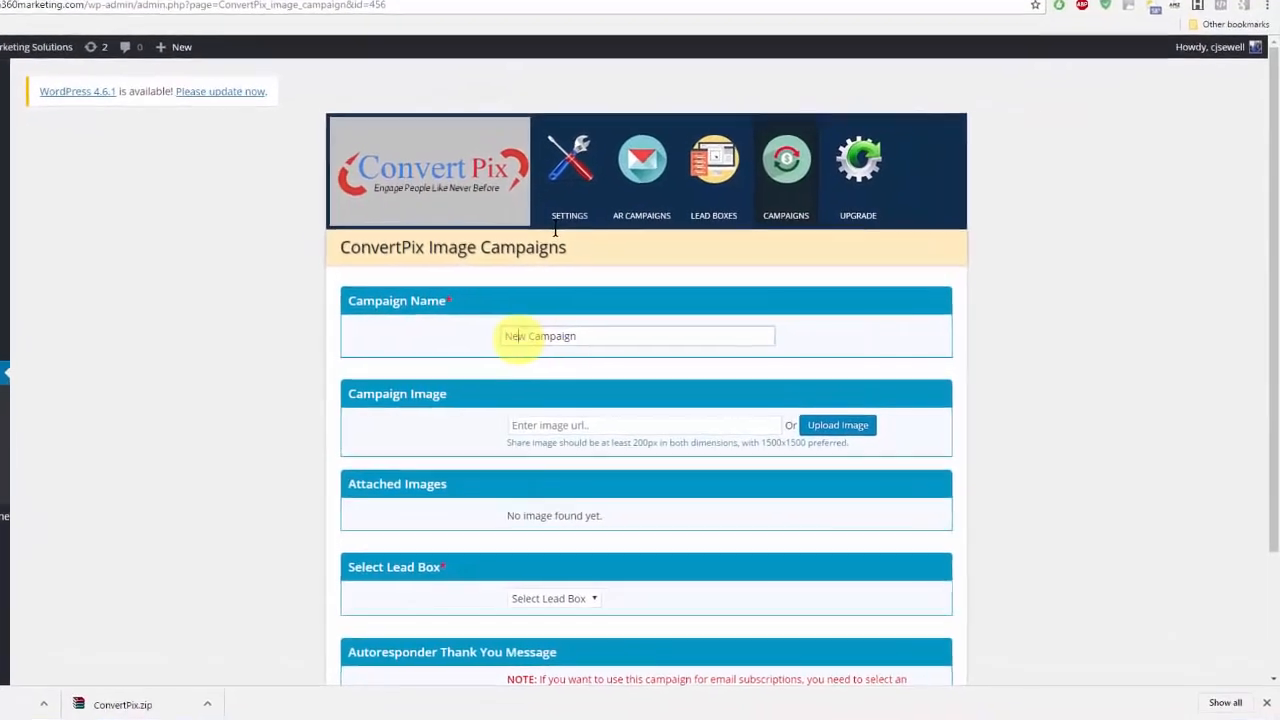
key("BackSpace")
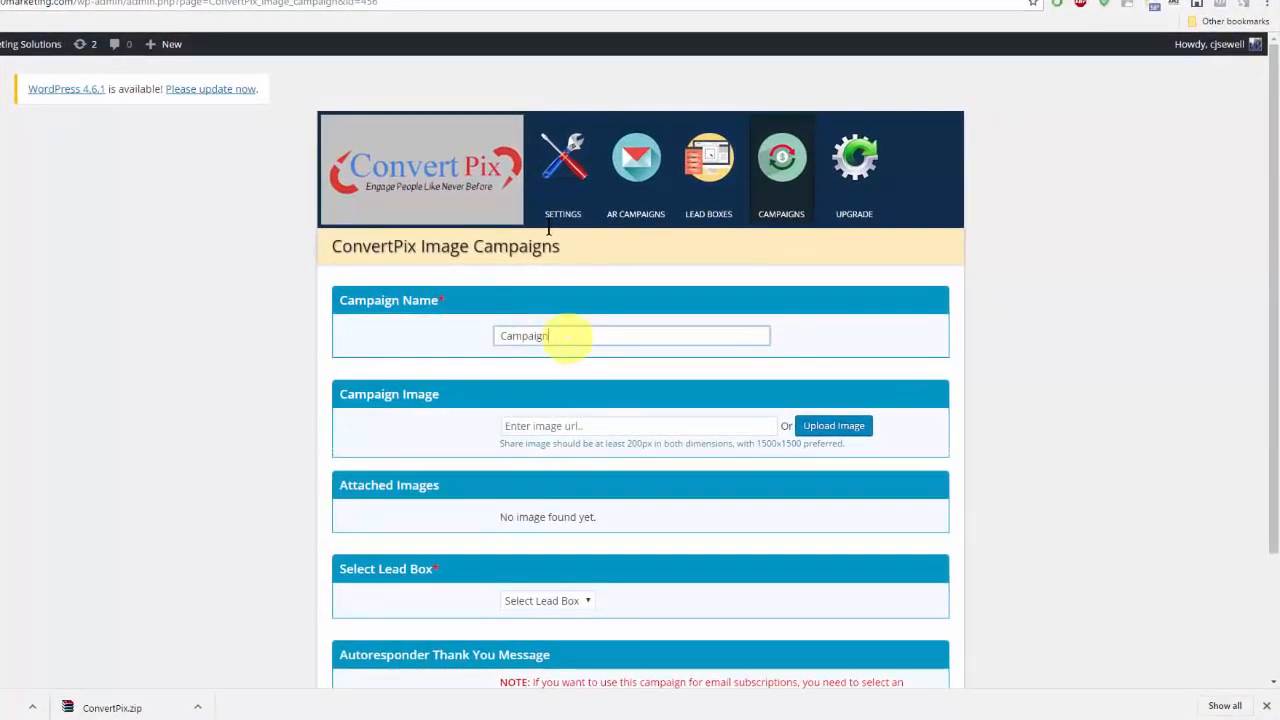
type("f")
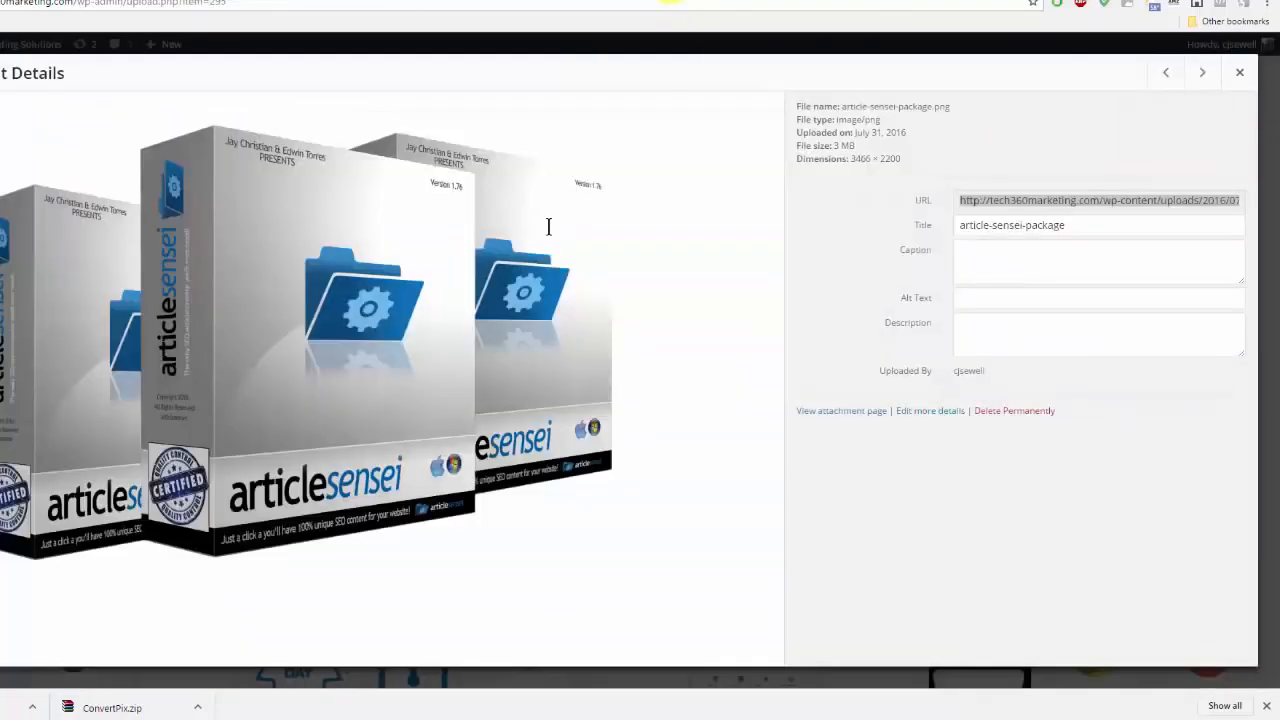
Step: Copy the URL of article-sensei-package.png from the media library and enter it as the campaign image URL
left_click(1000, 200)
key("ctrl+c")
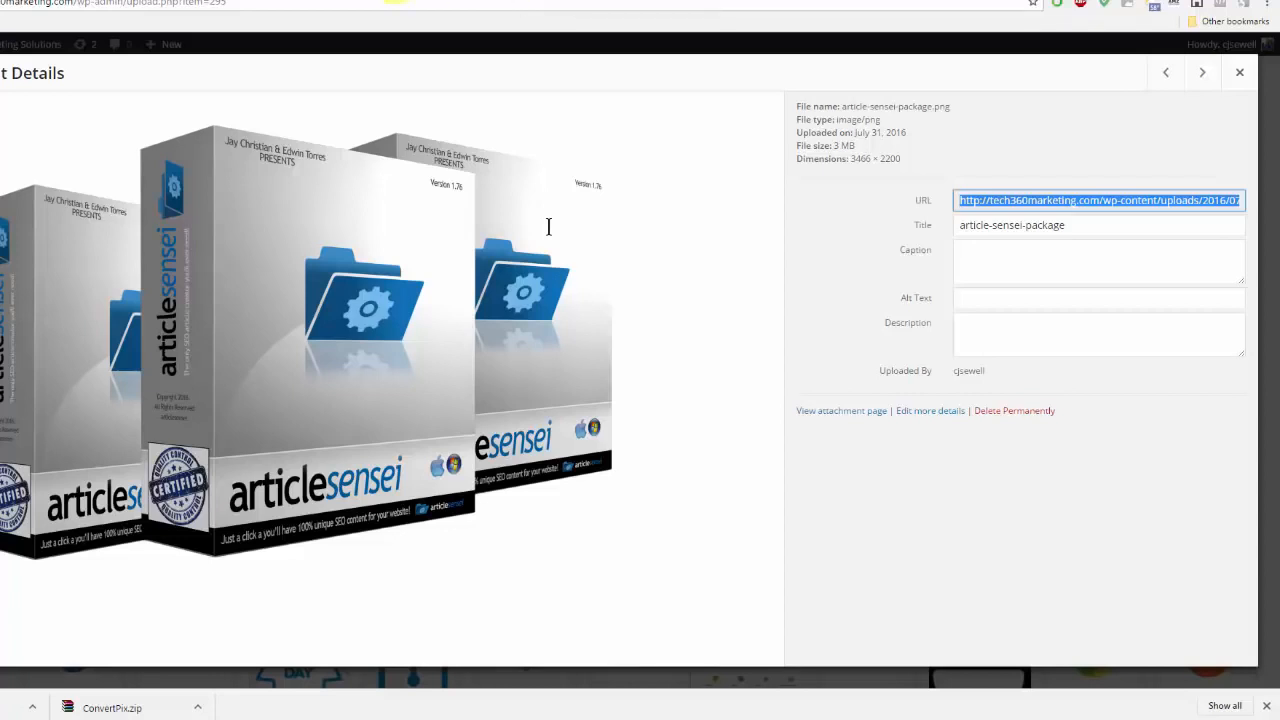
left_click(378, 0)
left_click(315, 3)
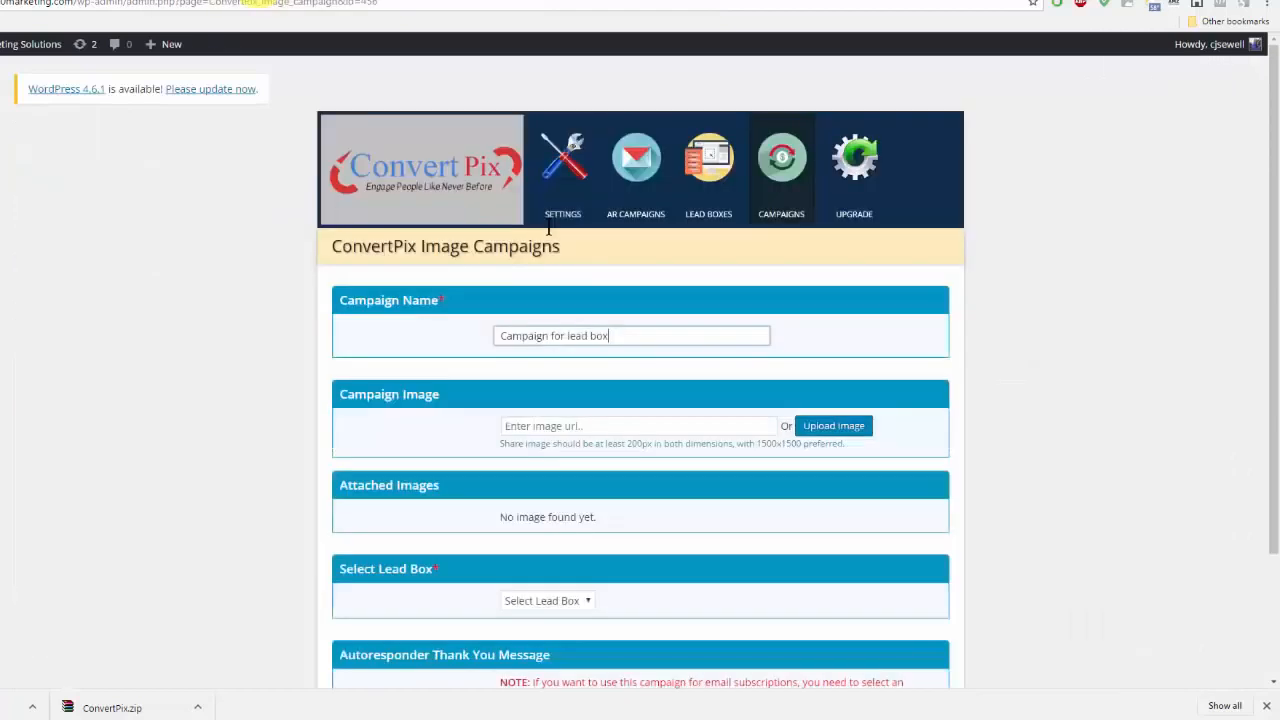
left_click(617, 426)
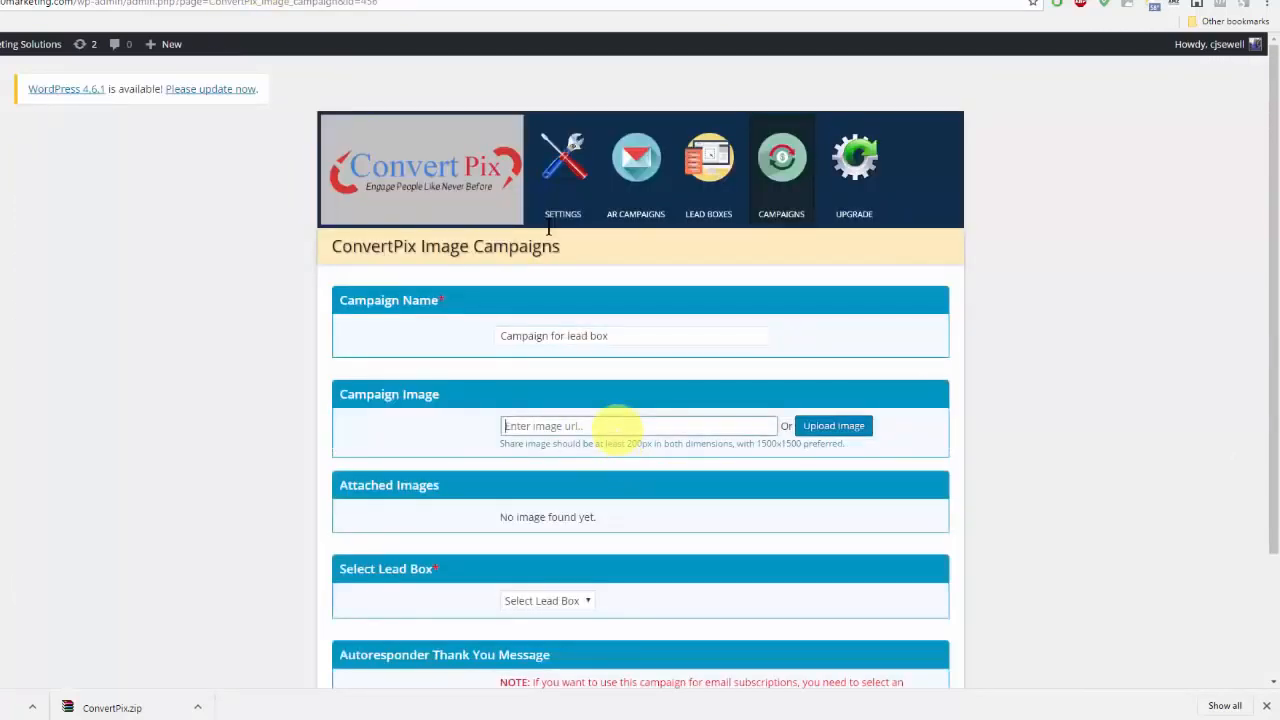
key("ctrl+v")
Step: Inspect the campaign's image upload window and close it without choosing a file
left_click(845, 426)
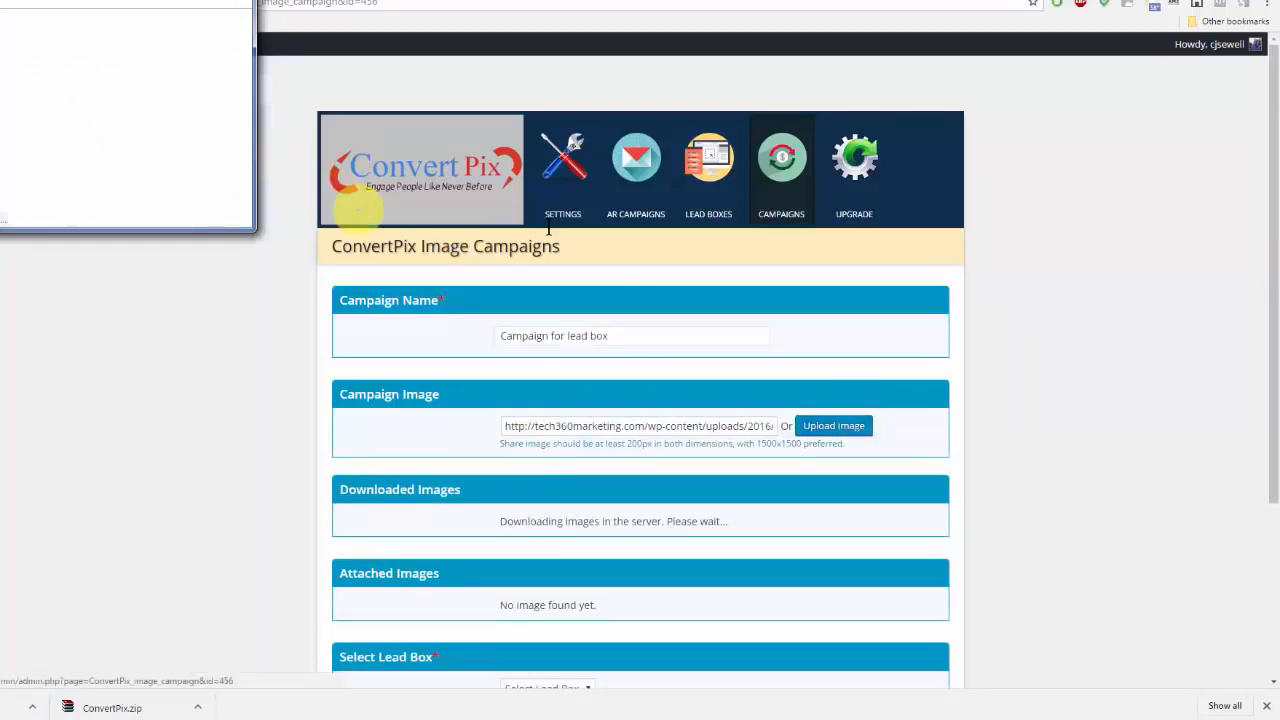
left_click_drag(143, 2, 485, 200)
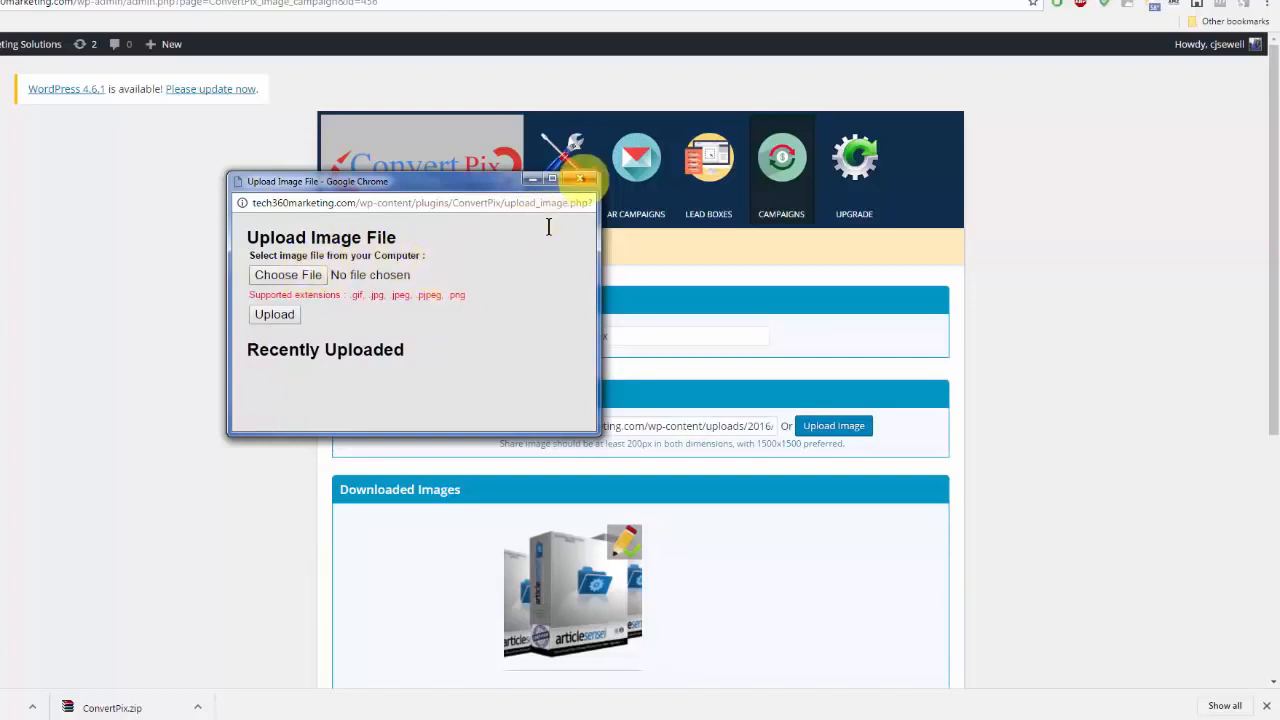
left_click(580, 178)
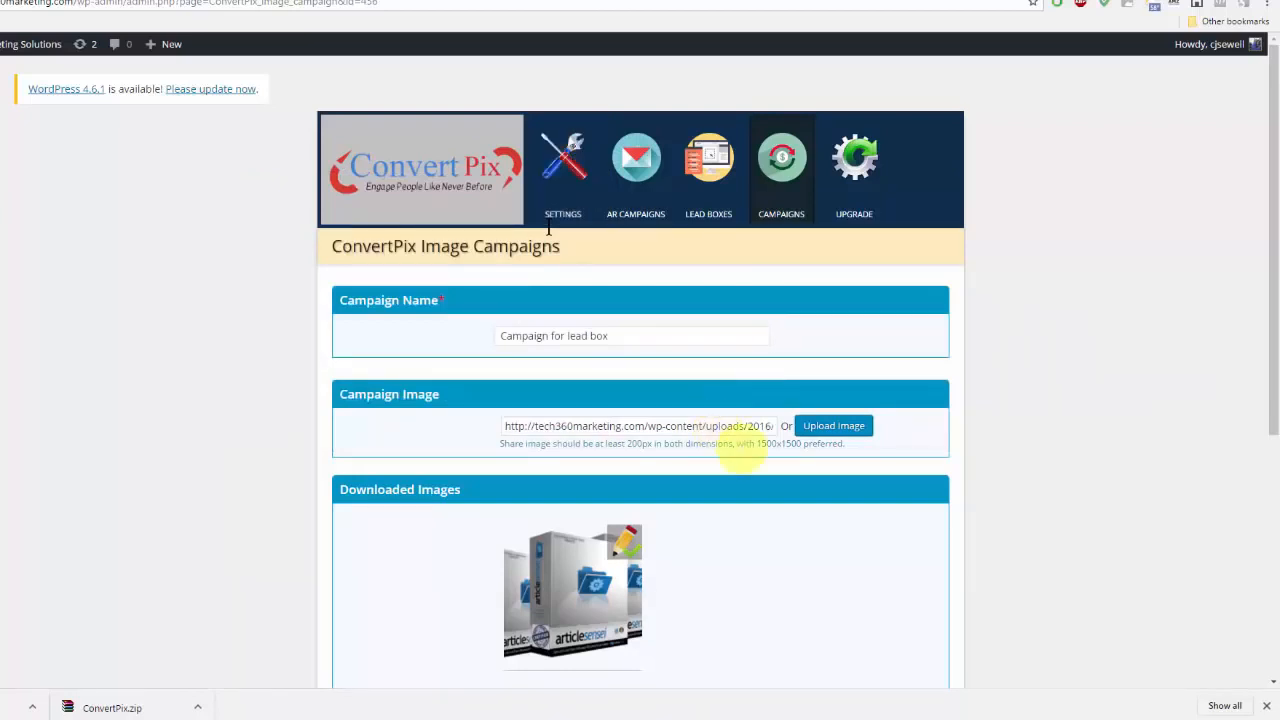
Step: Open the downloaded article-sensei image in the photo editor and resize it to 600 wide with proportions locked
scroll(790, 478, "down", 2)
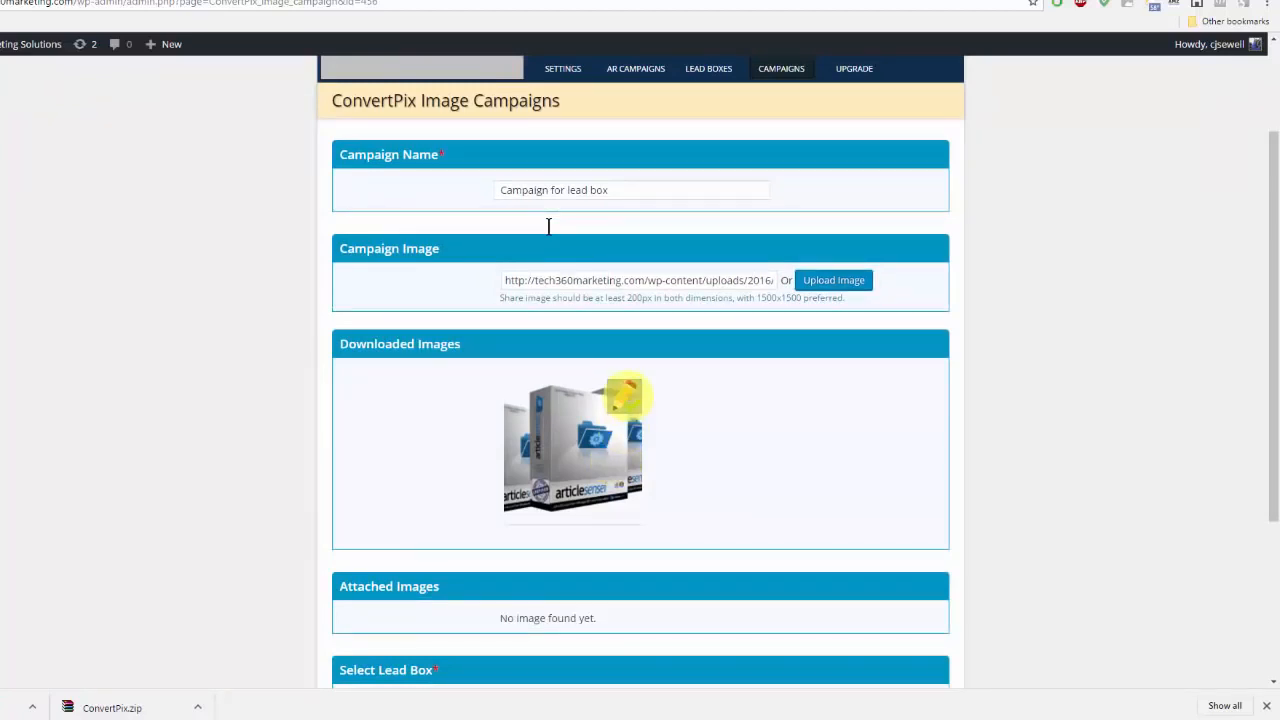
left_click(623, 397)
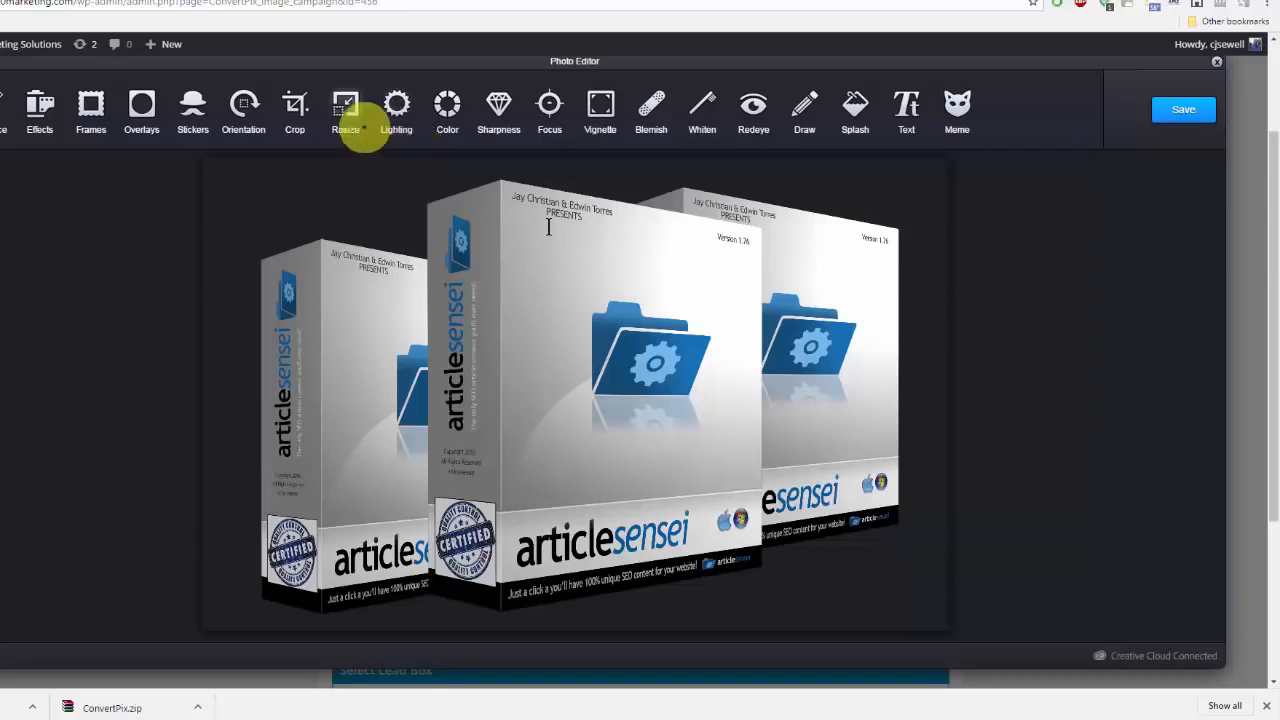
left_click(345, 112)
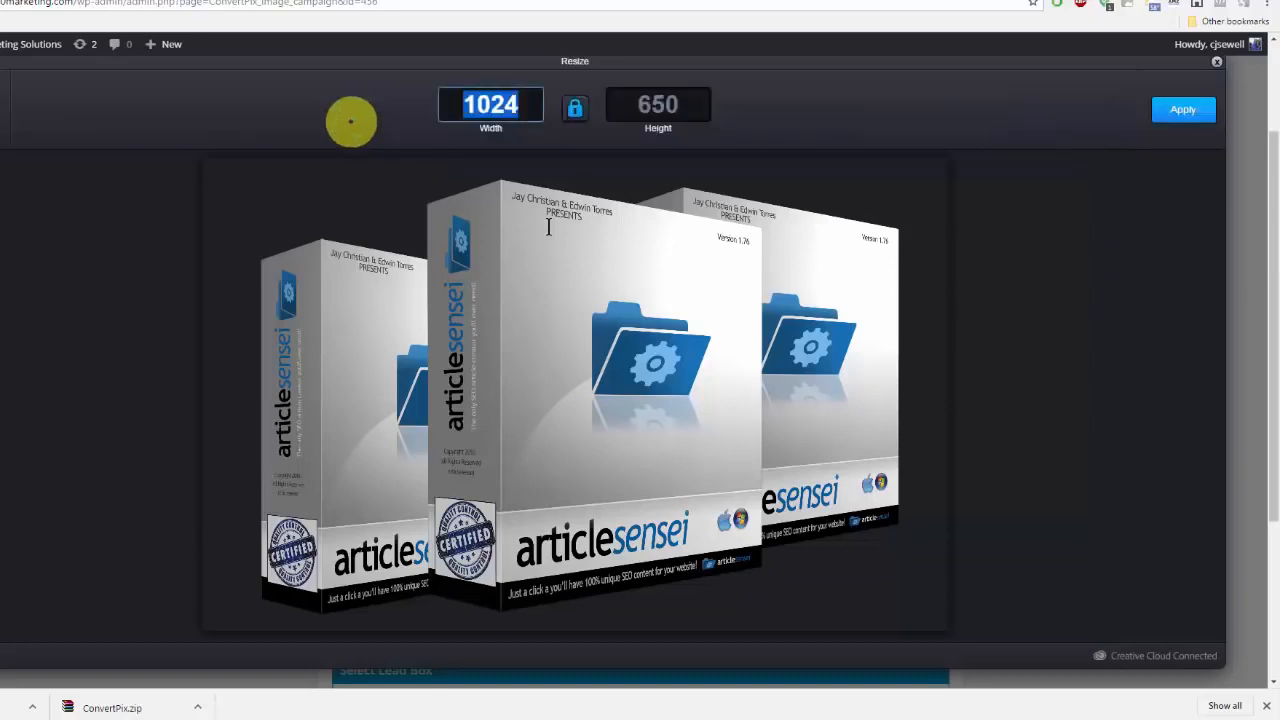
type("600")
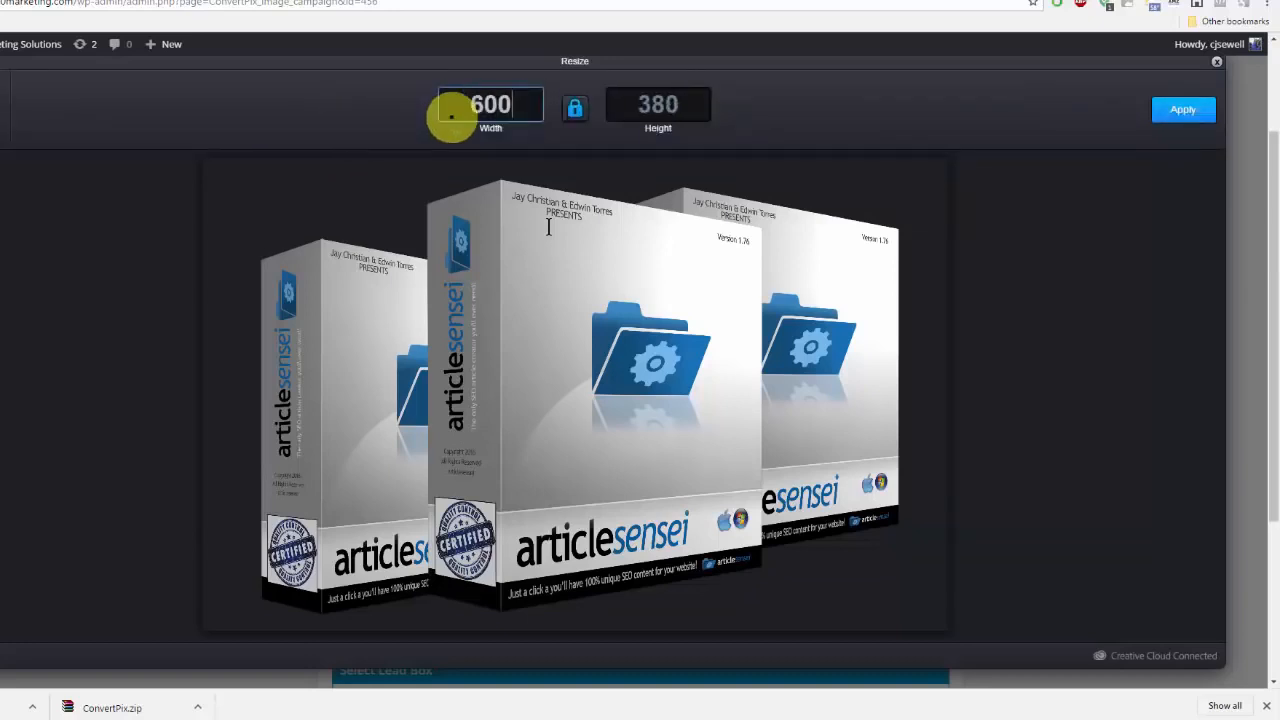
left_click(1186, 111)
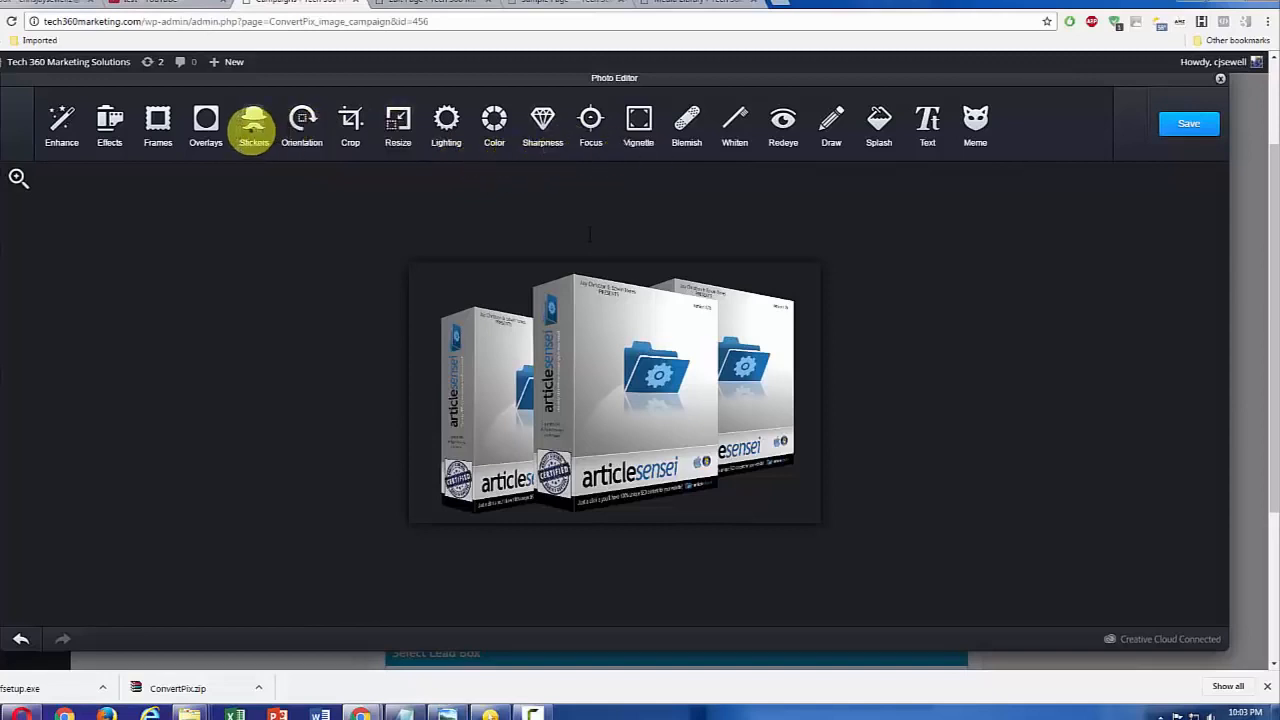
Step: Try the white hexagon and white diamond overlays from the Original set on the image, and cancel the overlay
left_click(206, 122)
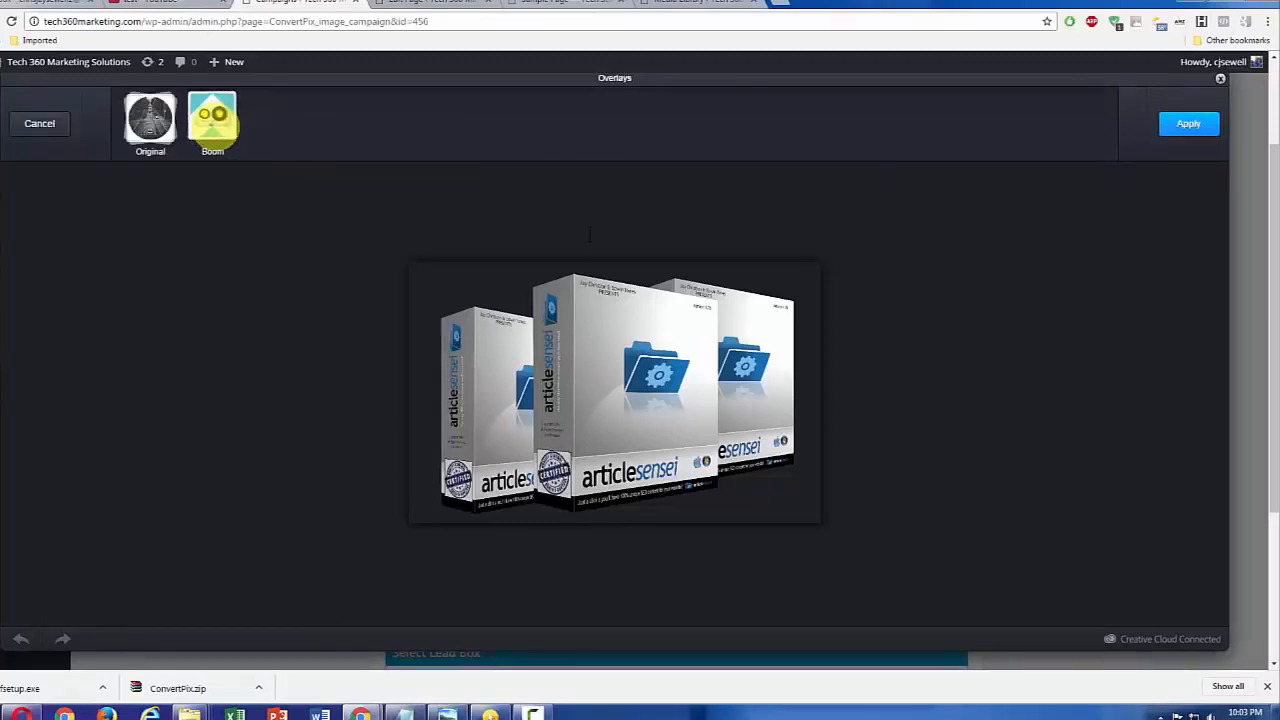
left_click(150, 118)
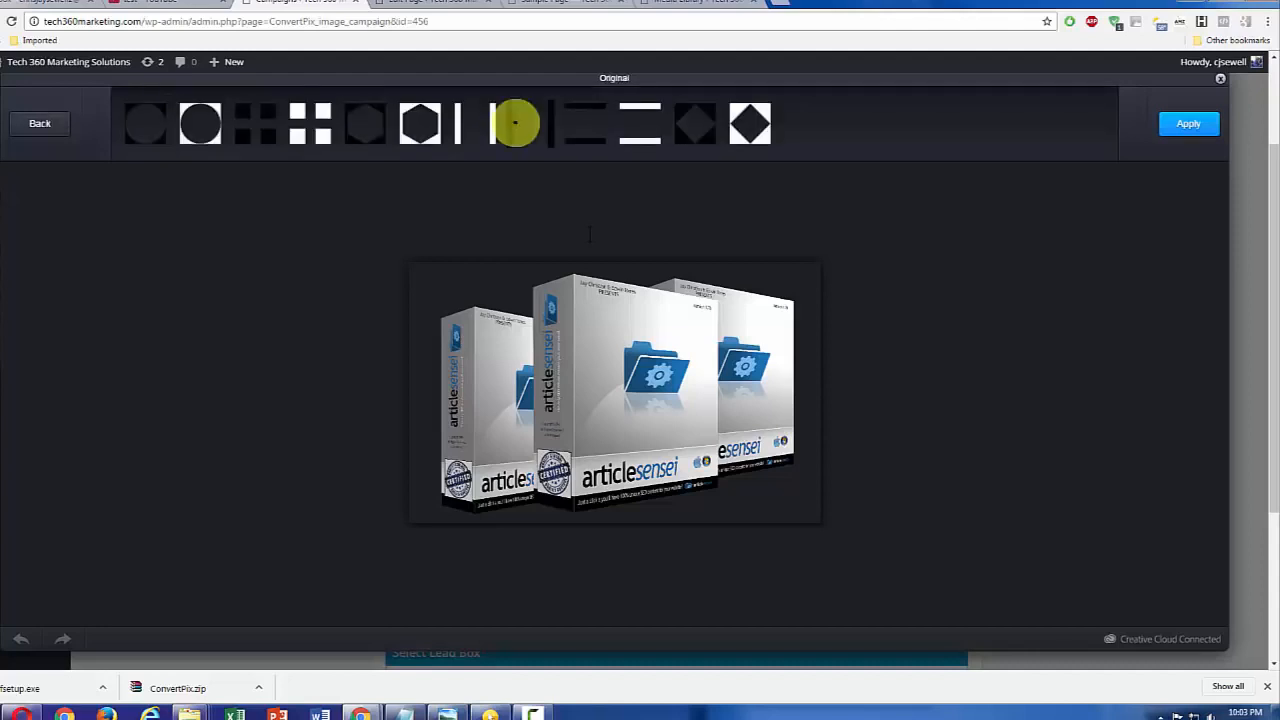
left_click(419, 123)
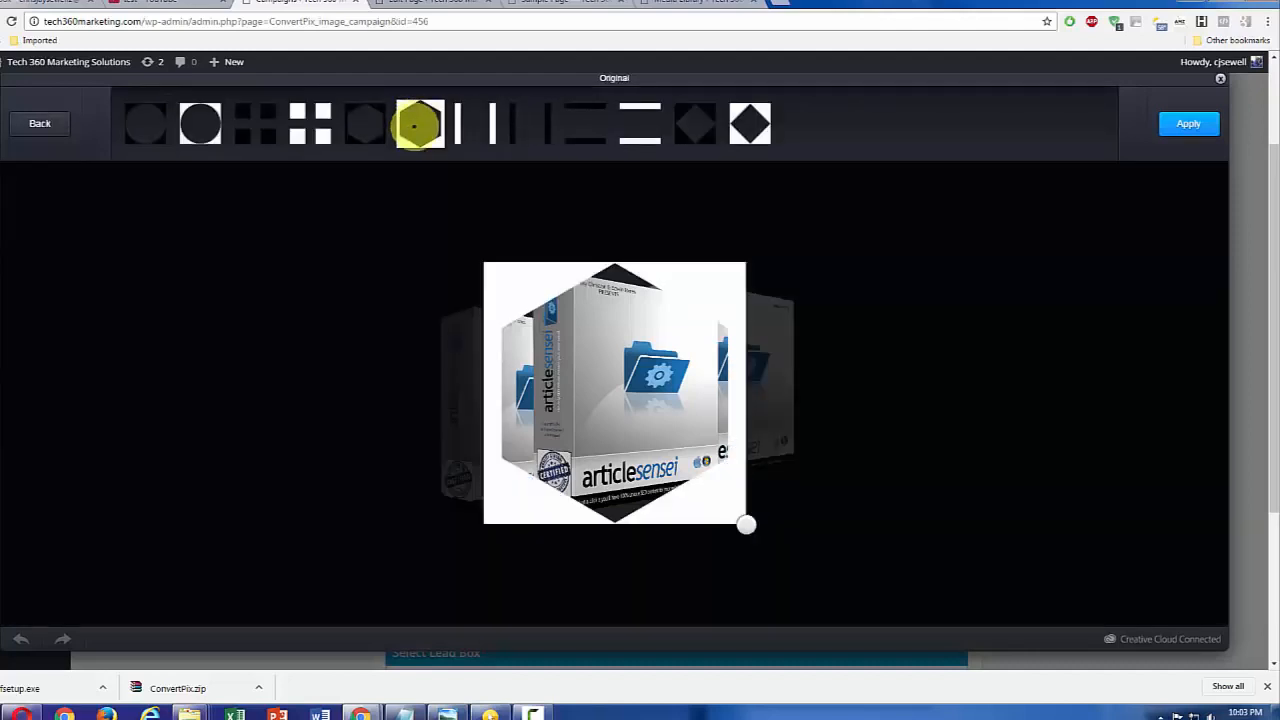
left_click(762, 128)
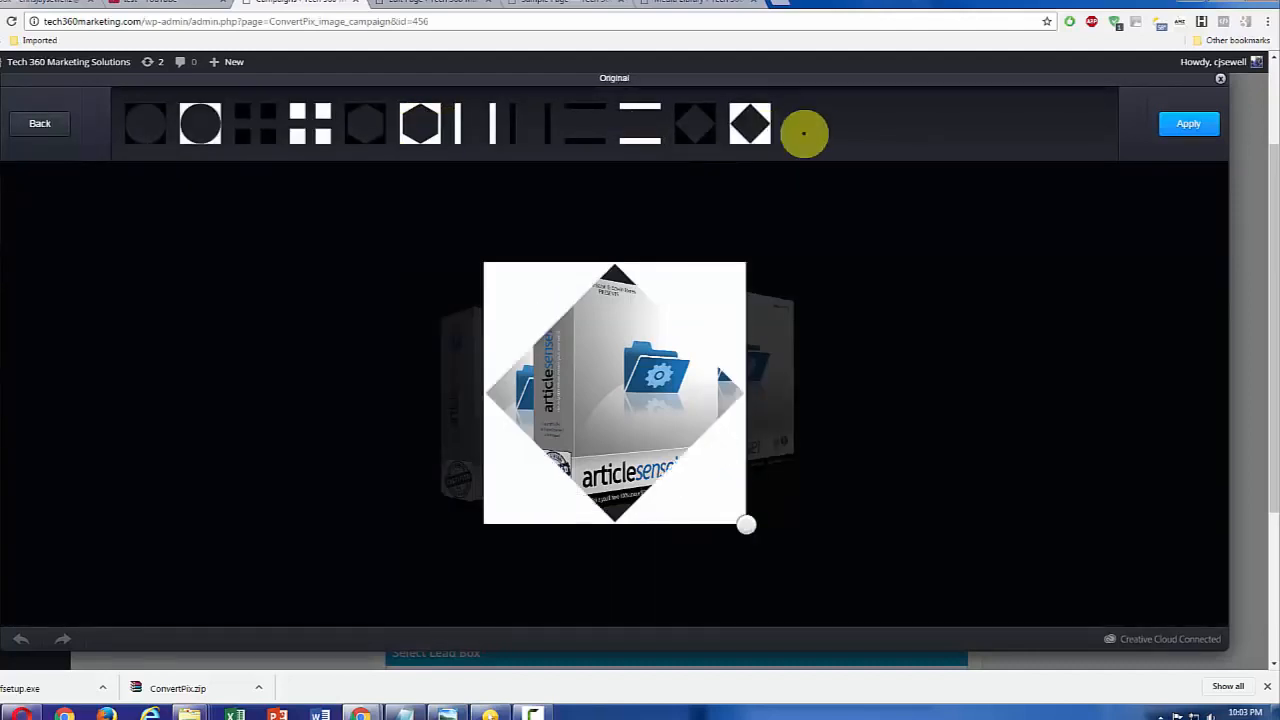
left_click(40, 124)
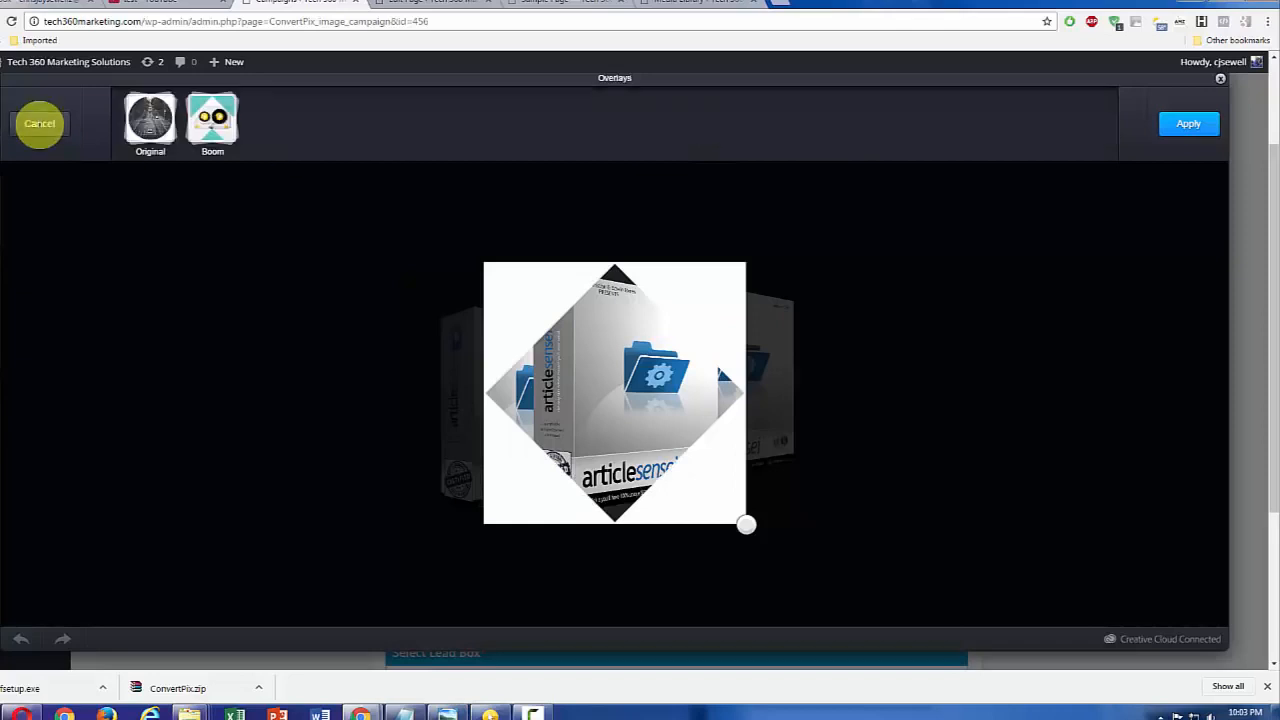
left_click(40, 124)
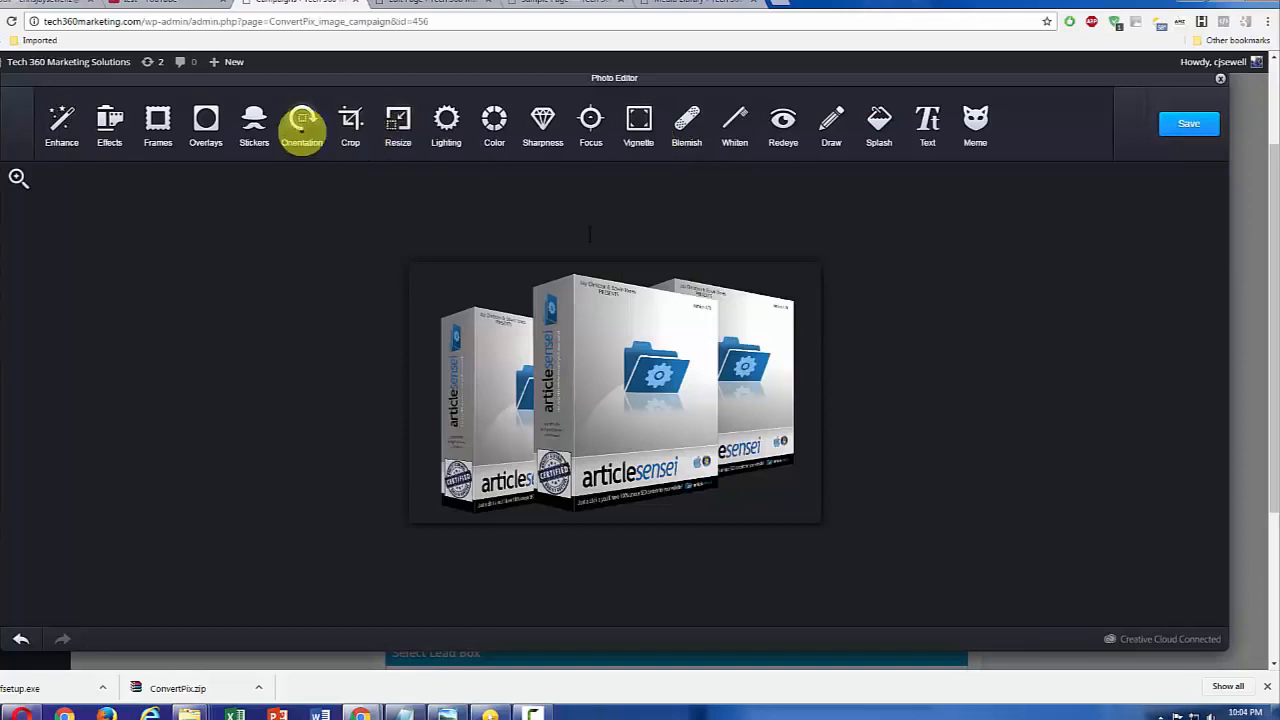
Step: Place the BEAUTY, knife-and-fork and lips stickers from the Original set onto the product image
left_click(253, 124)
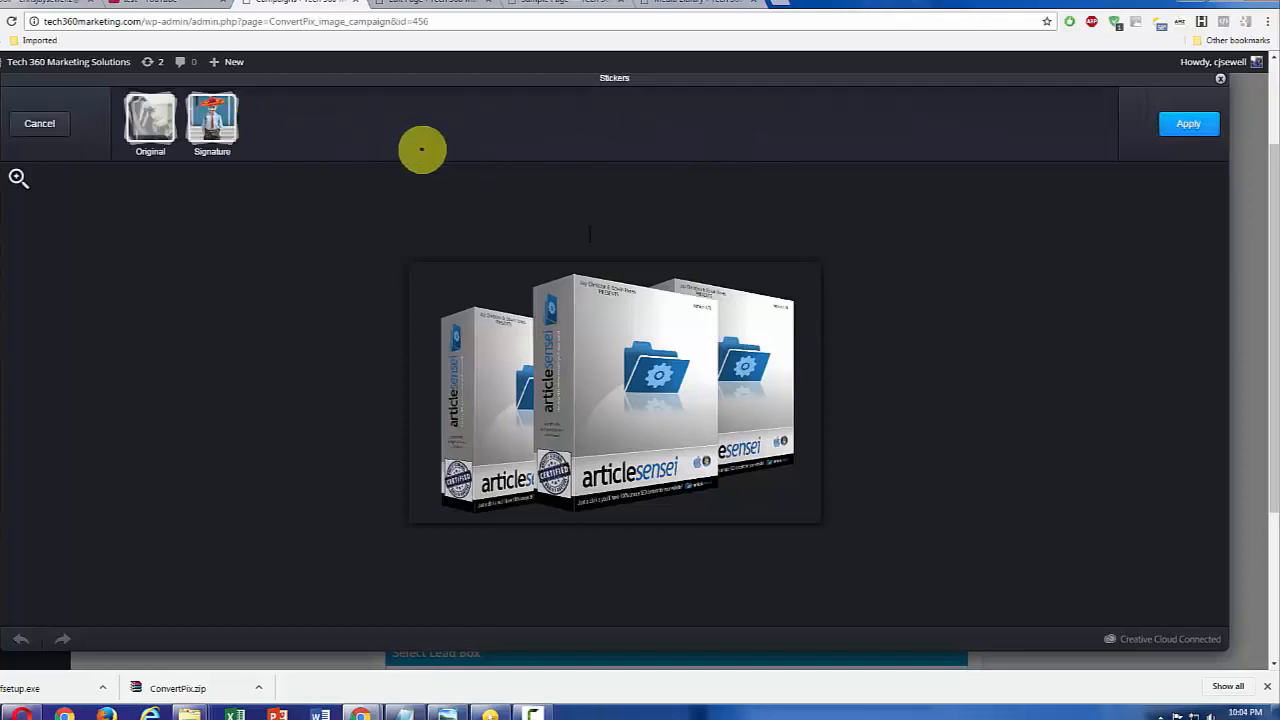
left_click(150, 117)
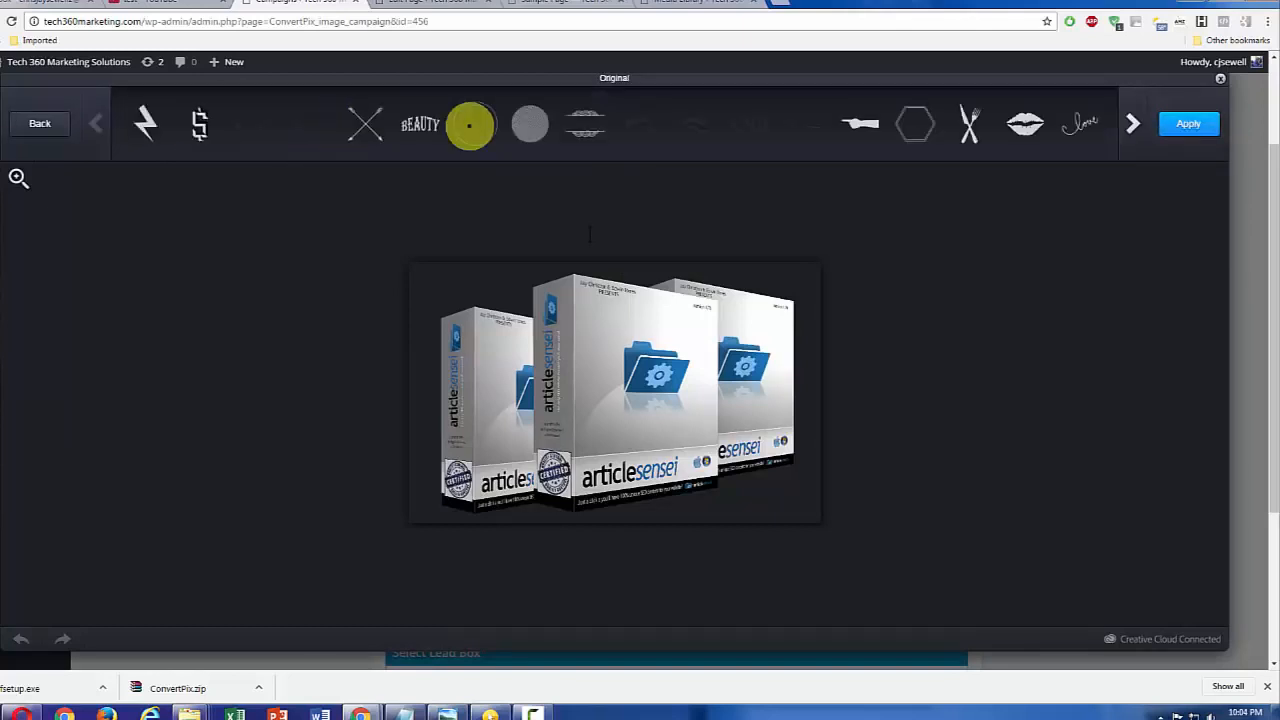
left_click_drag(420, 123, 513, 332)
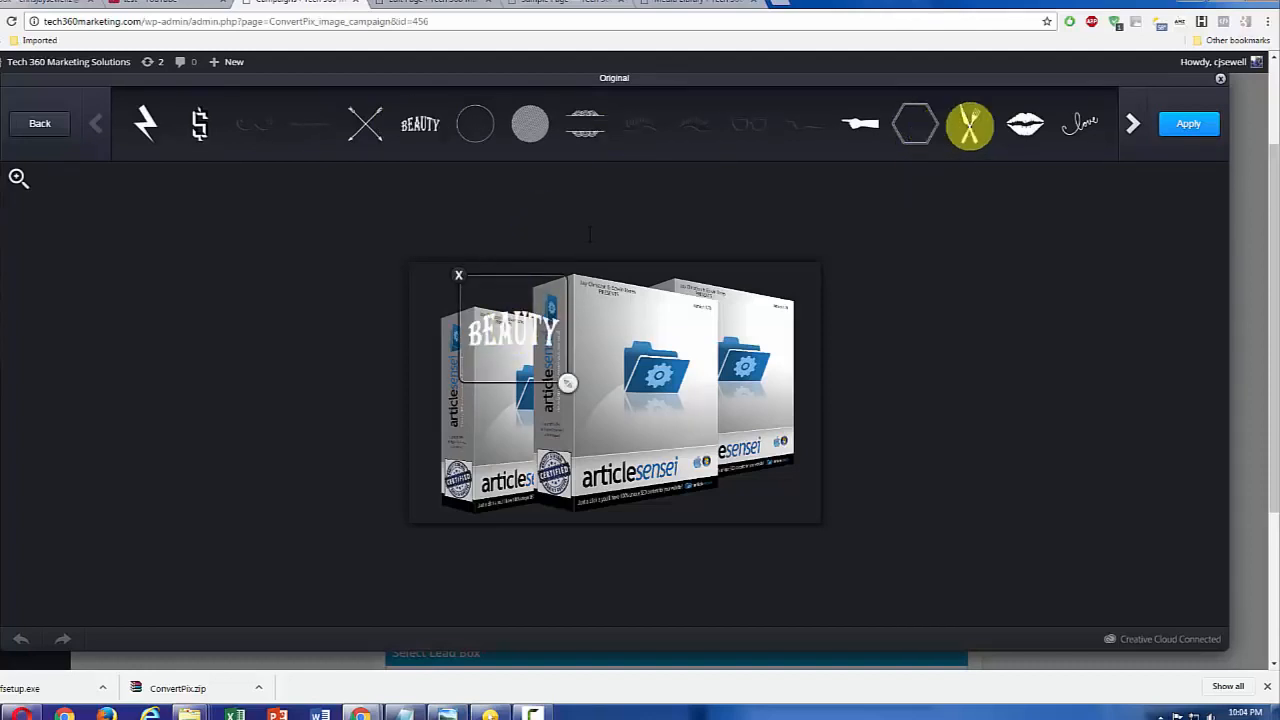
left_click(966, 126)
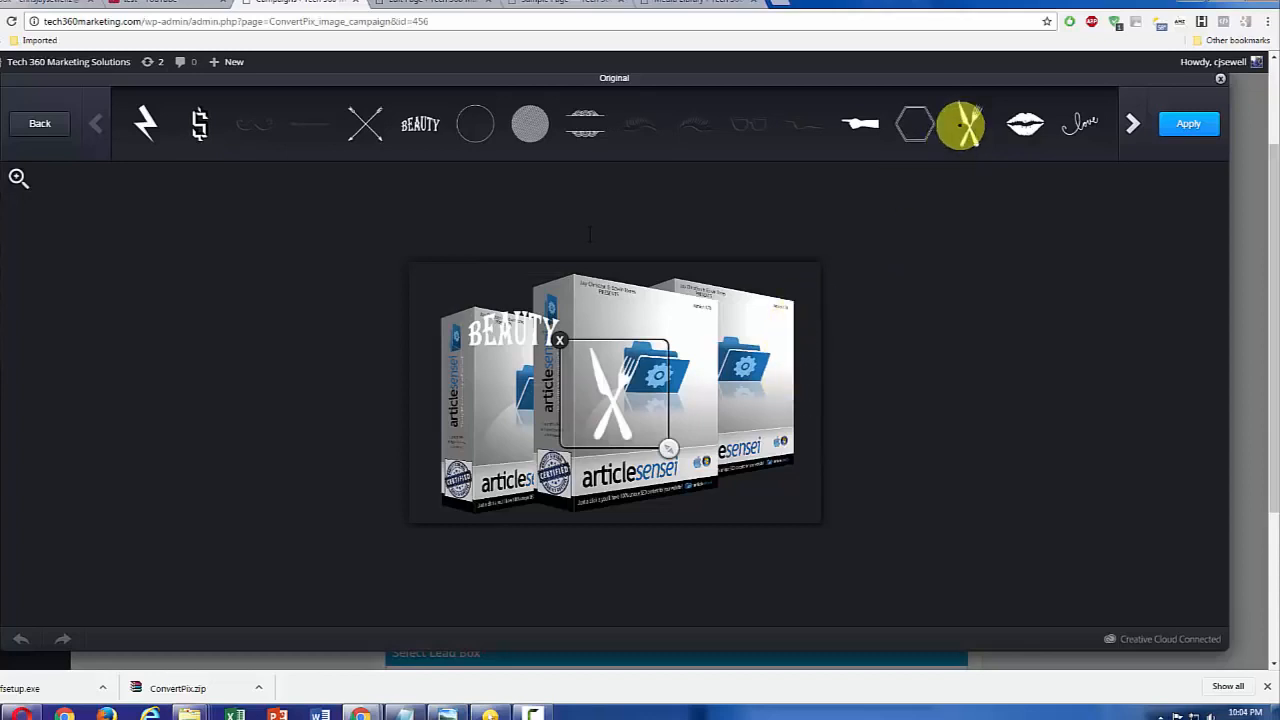
left_click_drag(1028, 122, 767, 305)
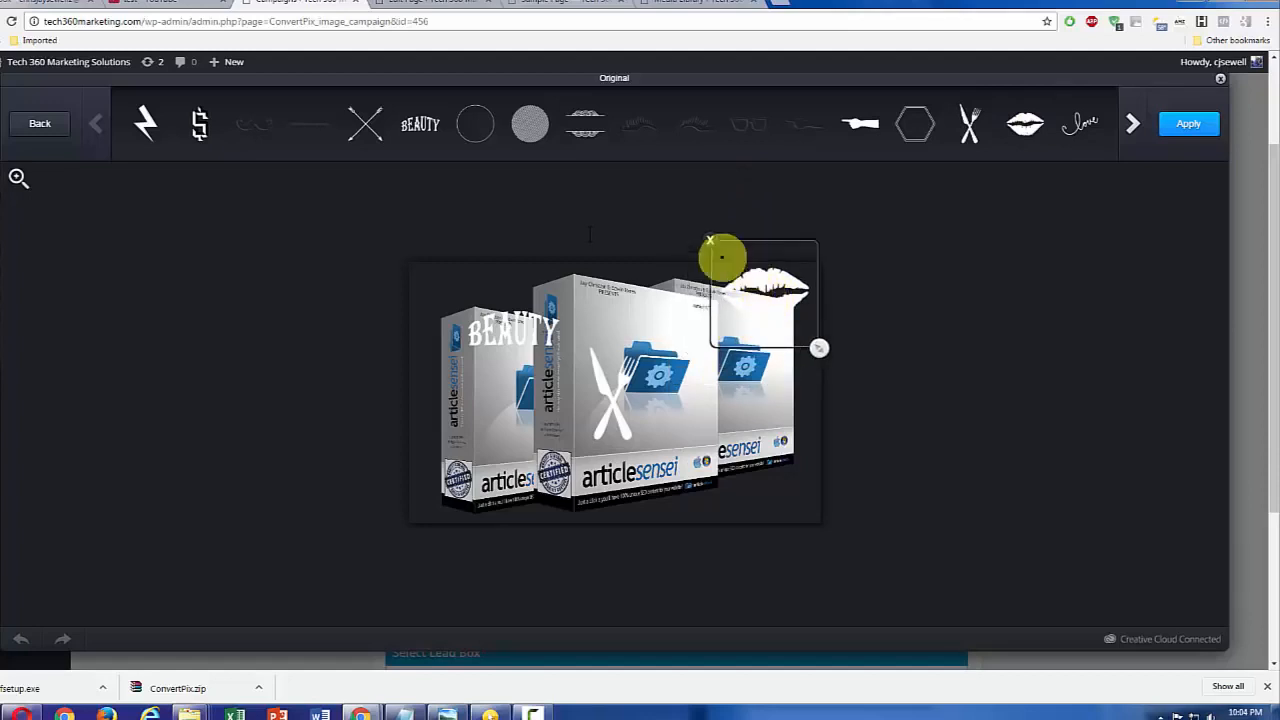
Step: Remove the lips, knife-and-fork and BEAUTY stickers from the image and leave the Original sticker set
left_click(710, 240)
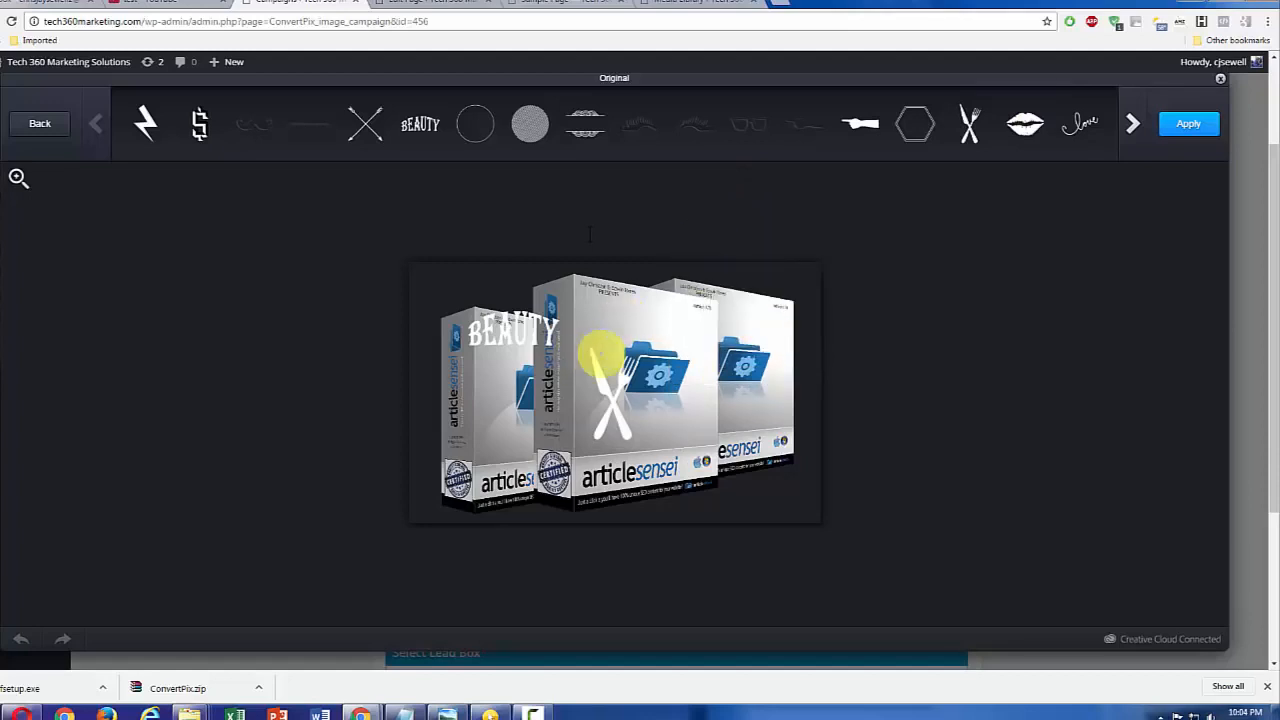
left_click(605, 350)
left_click(565, 340)
left_click(503, 330)
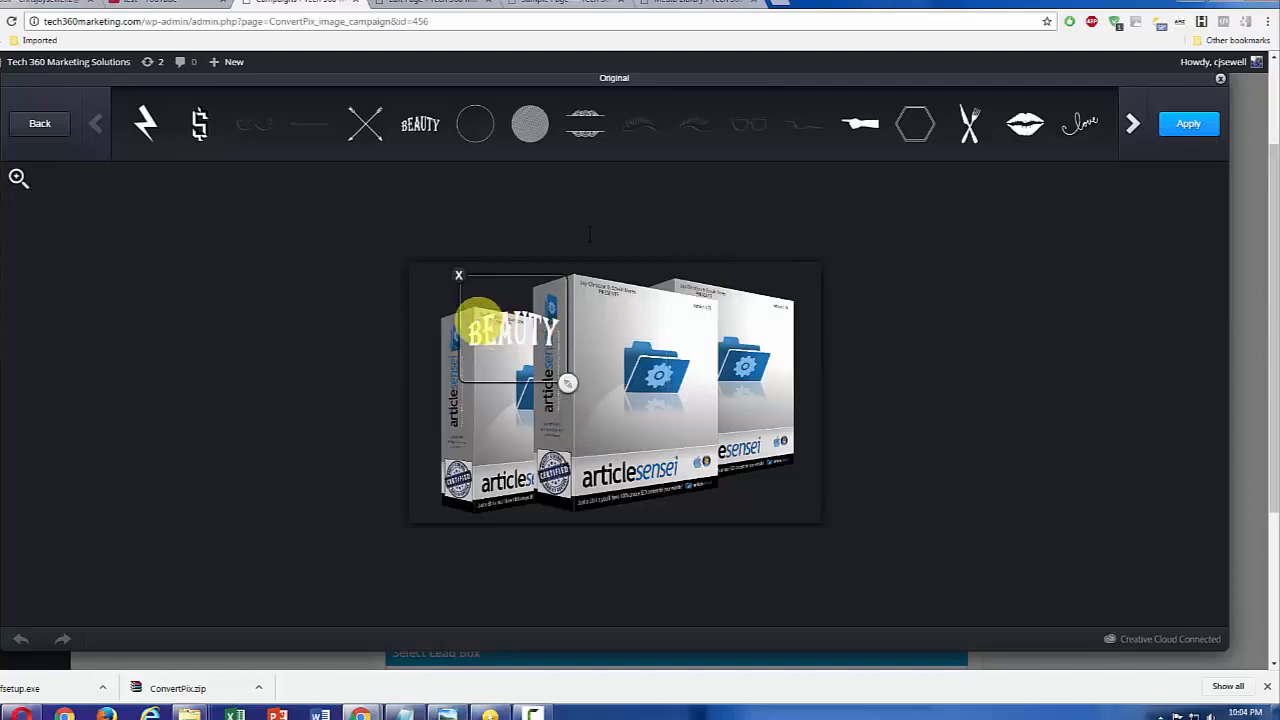
left_click(461, 277)
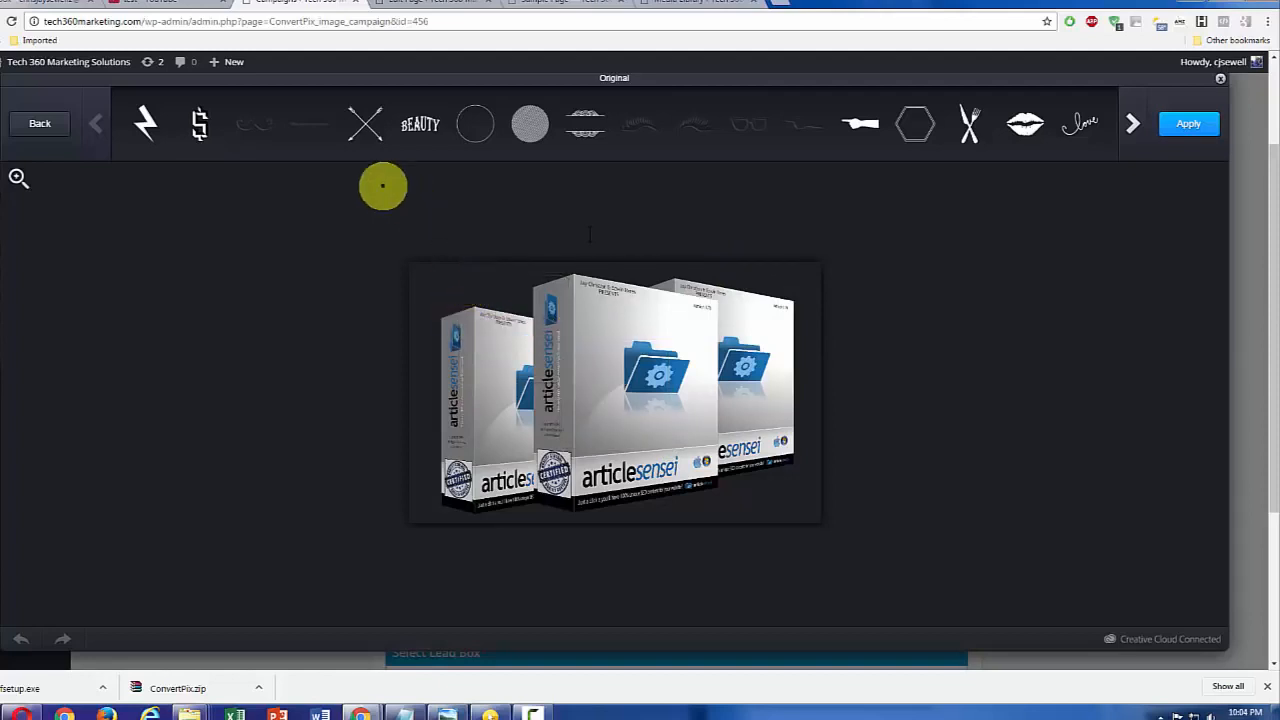
left_click(35, 122)
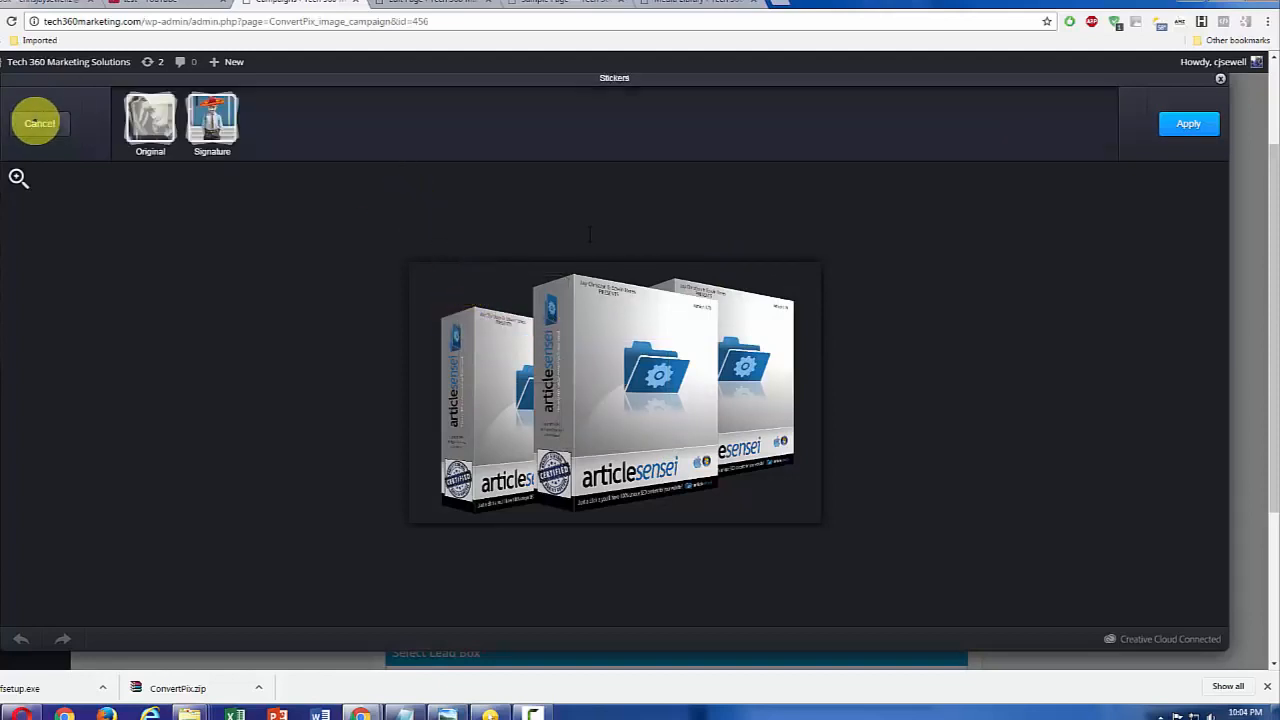
Step: Cancel the sticker tool, save the resized product image and close the photo editor
left_click(40, 123)
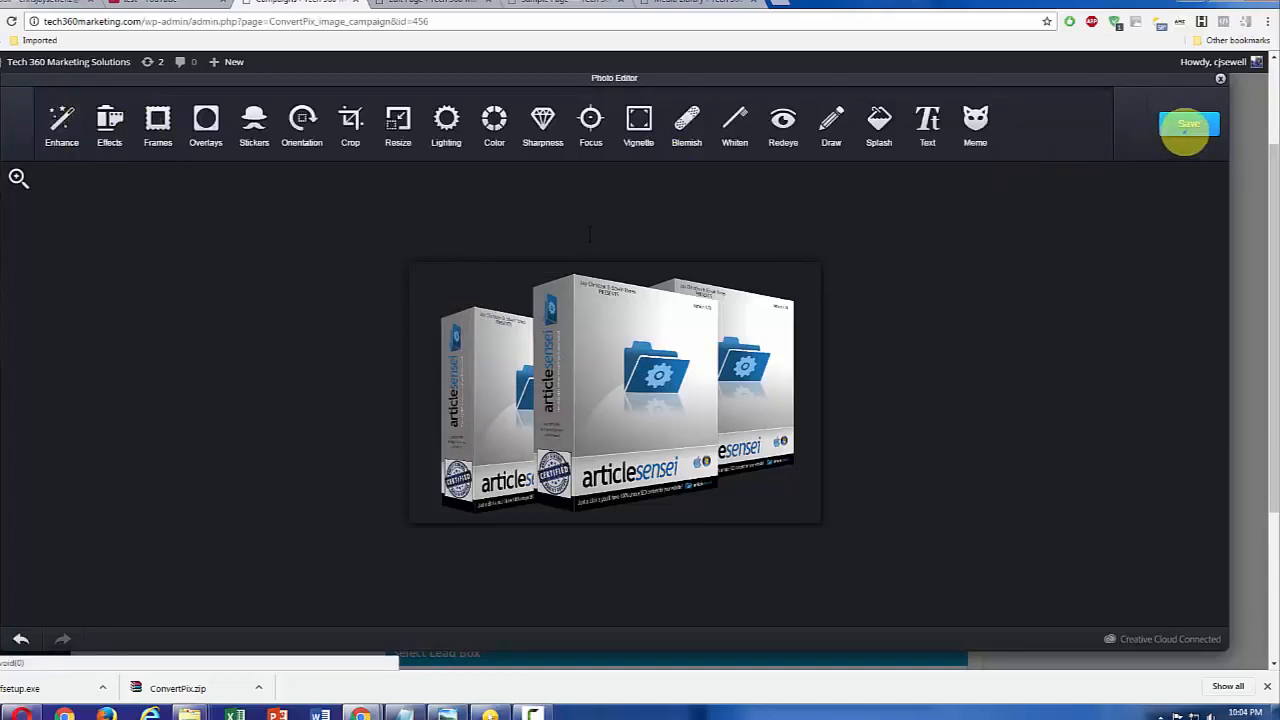
left_click(1187, 125)
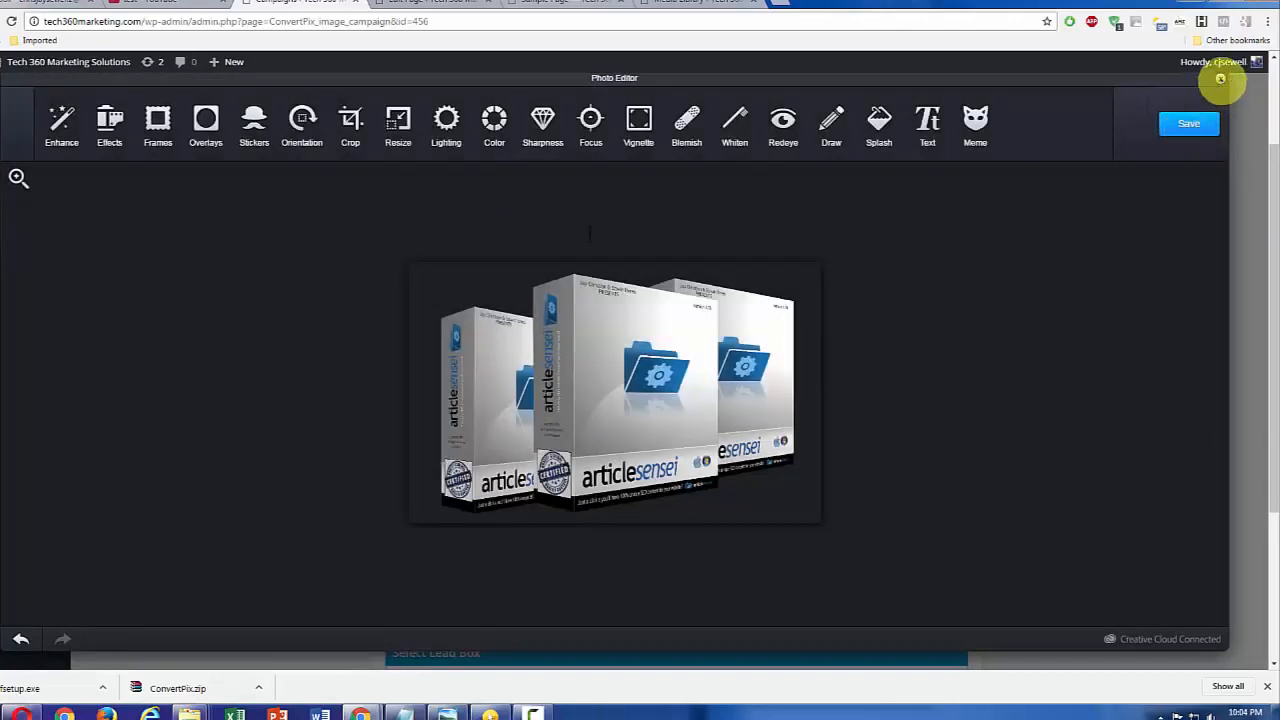
left_click(1220, 78)
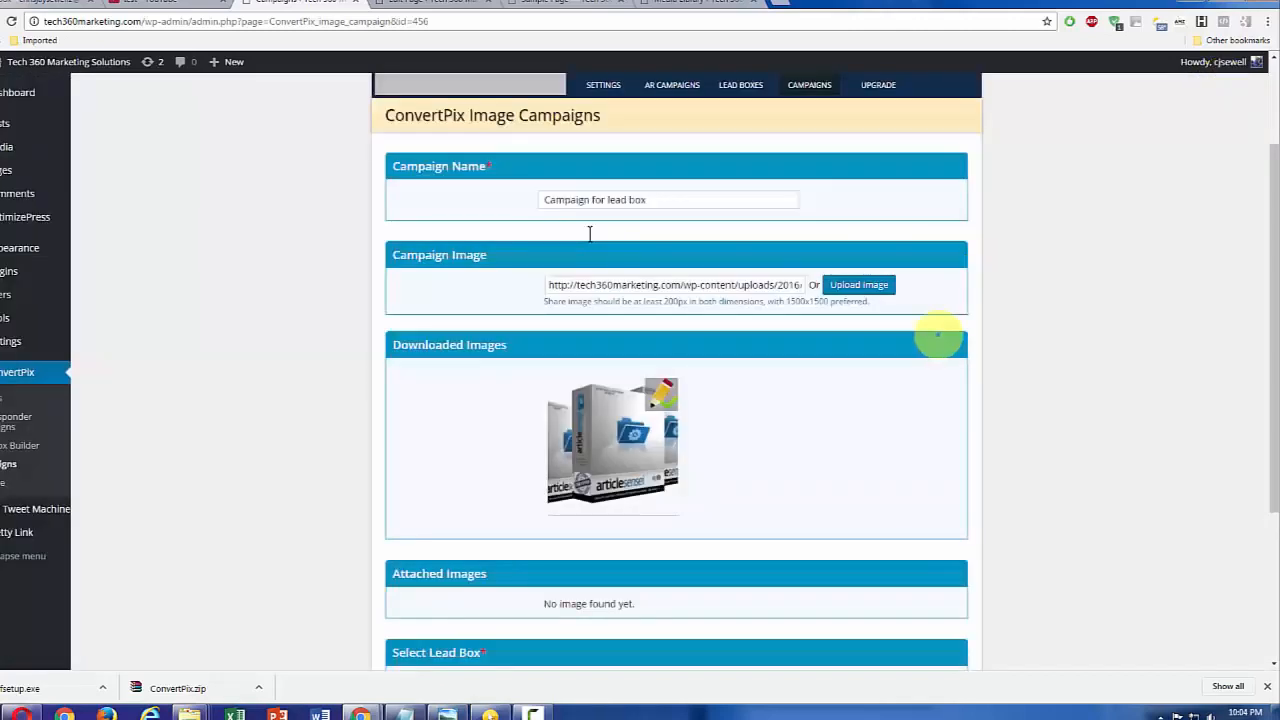
Step: Assign the "optin boc" lead box to the image campaign and update the campaign
scroll(916, 380, "down", 1)
scroll(728, 578, "down", 2)
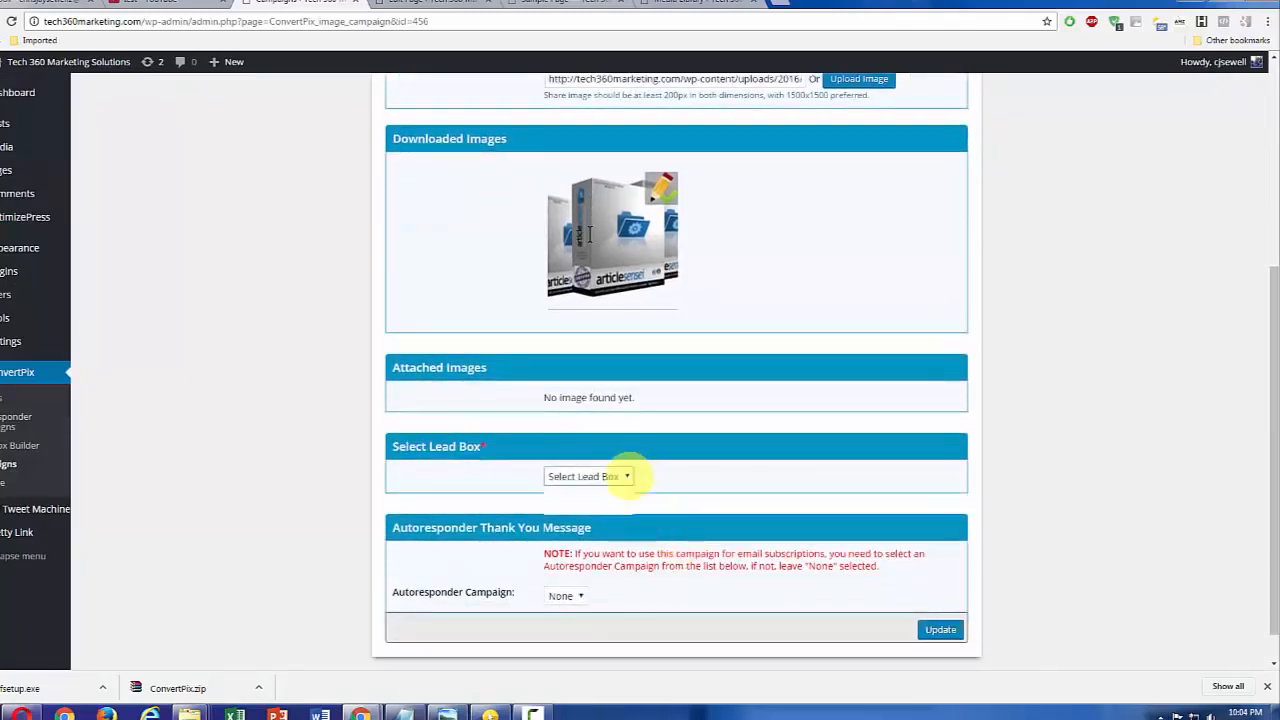
left_click(626, 477)
left_click(600, 507)
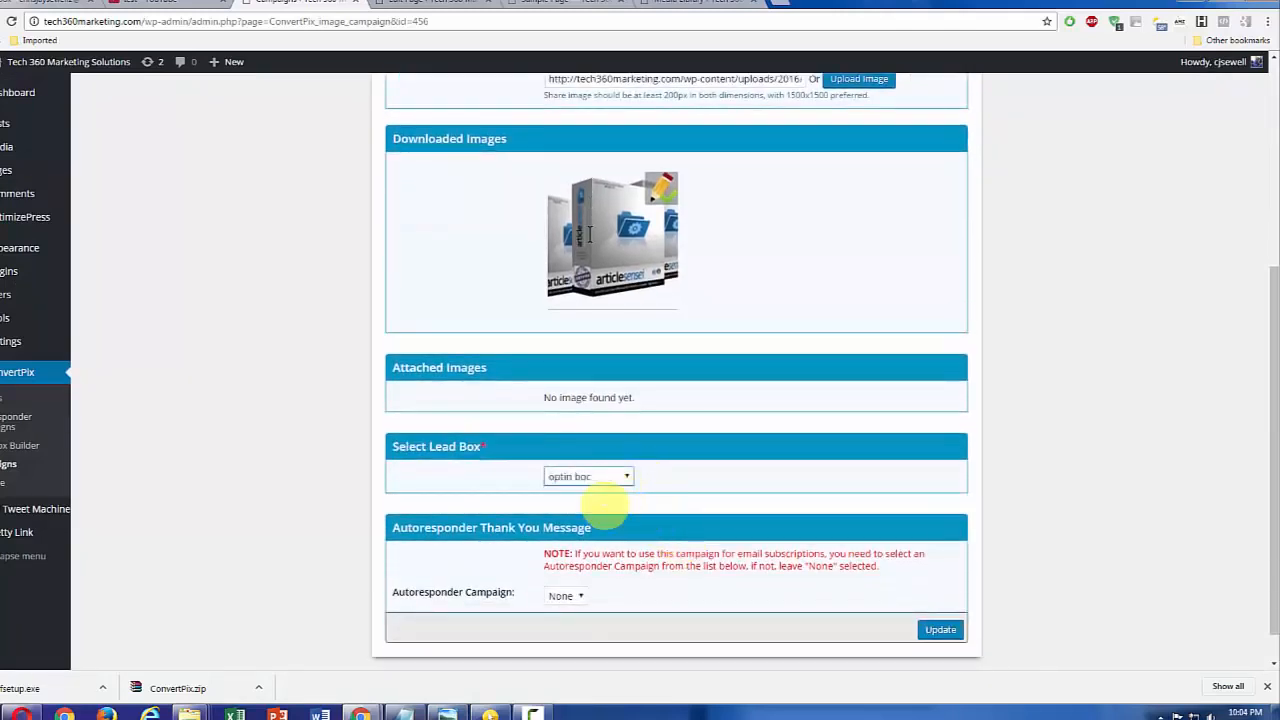
left_click(940, 629)
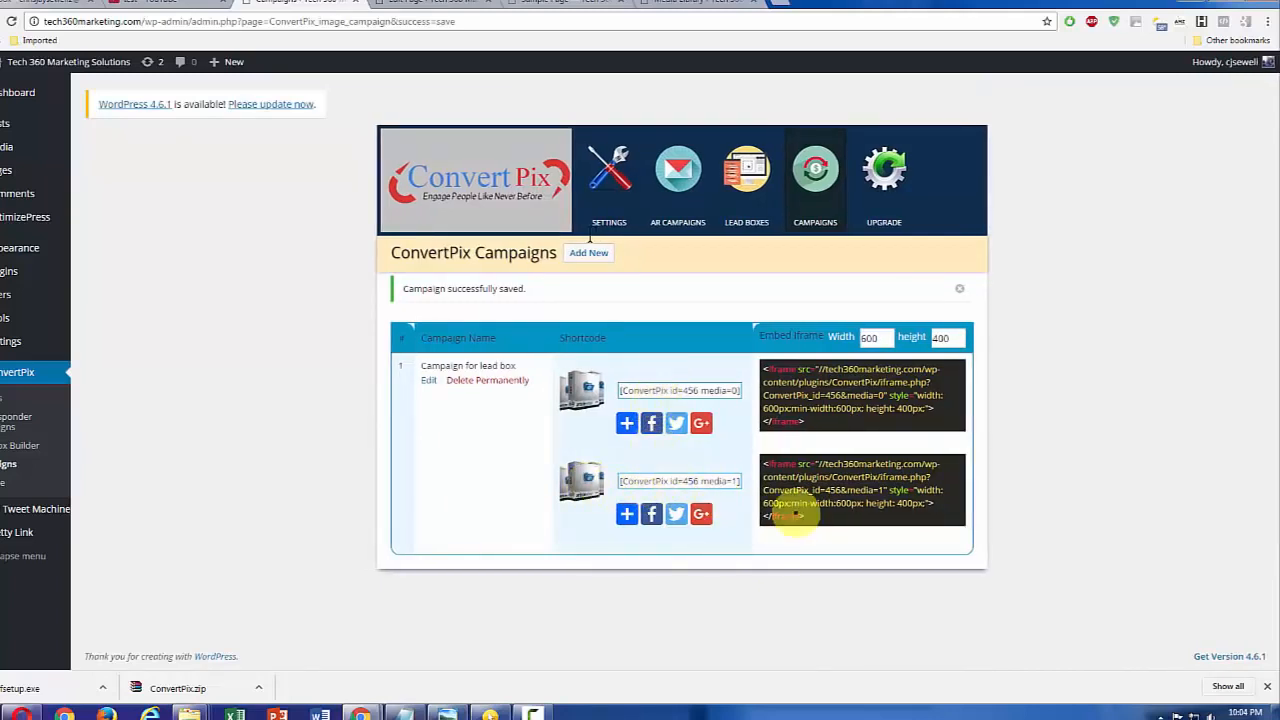
Step: Copy the campaign's second iframe embed code (media=1) and switch to the Sample Page's editor
left_click_drag(808, 517, 760, 463)
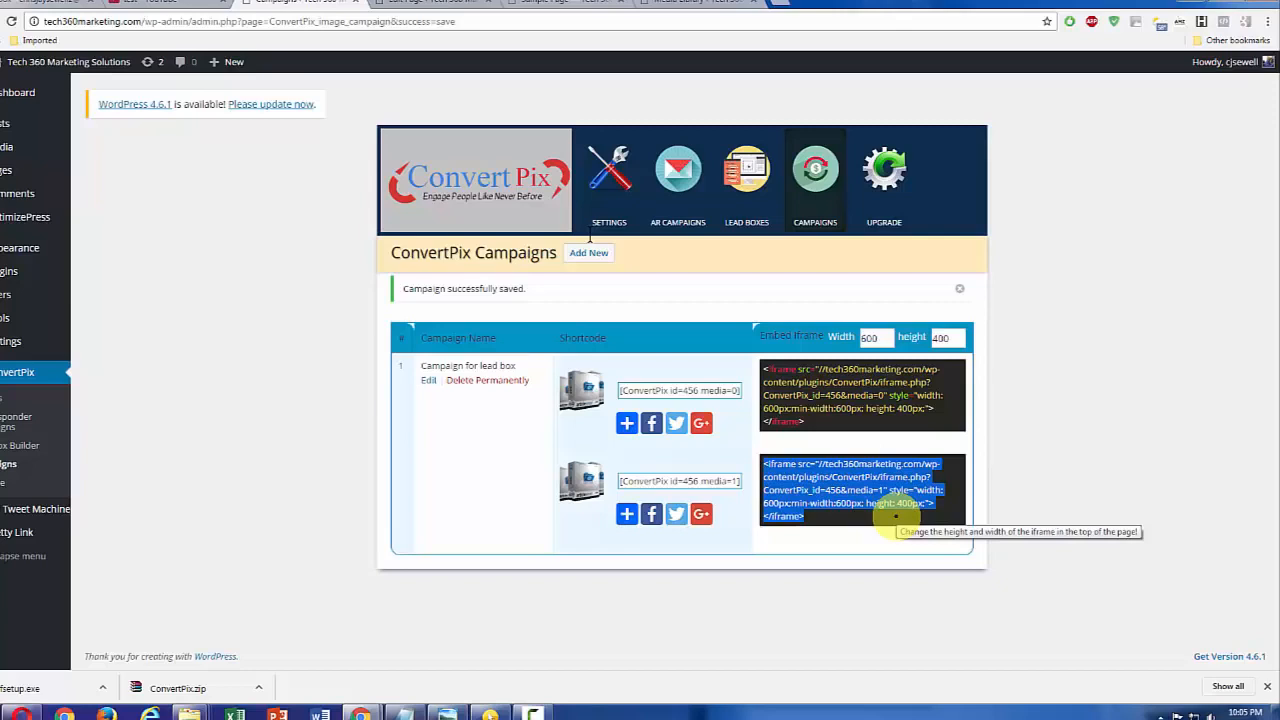
key("ctrl+c")
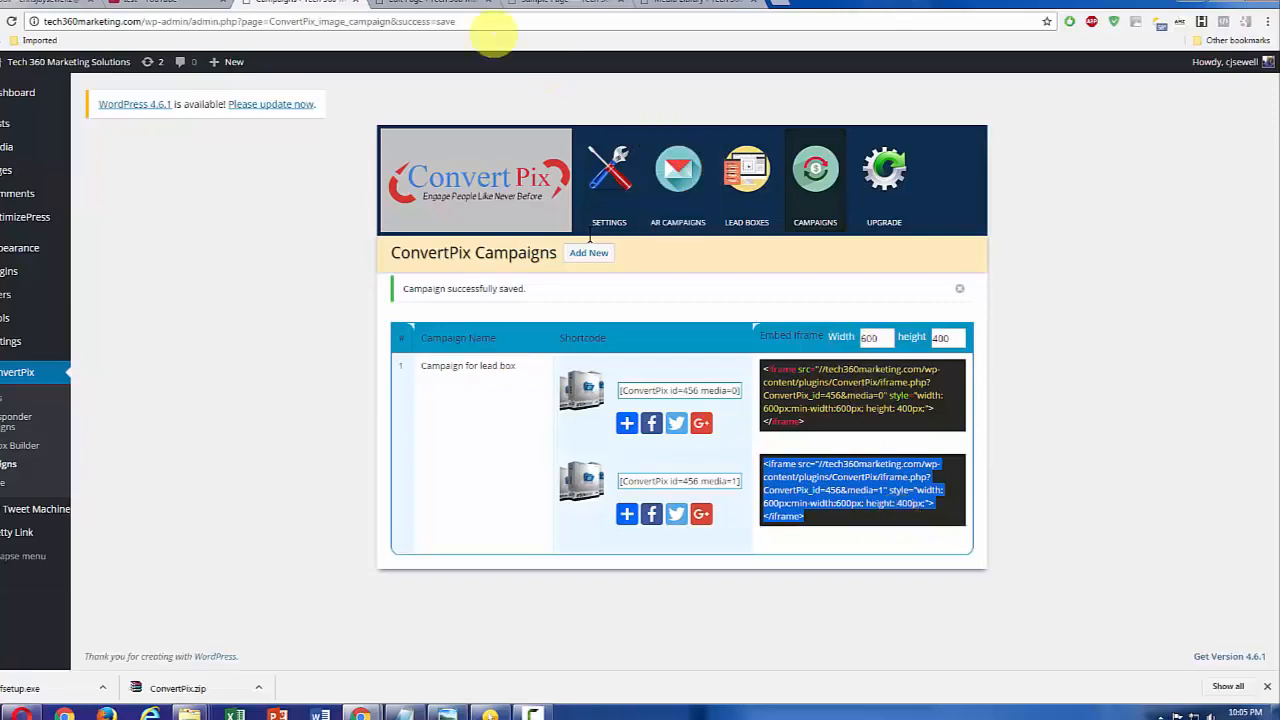
left_click(447, 4)
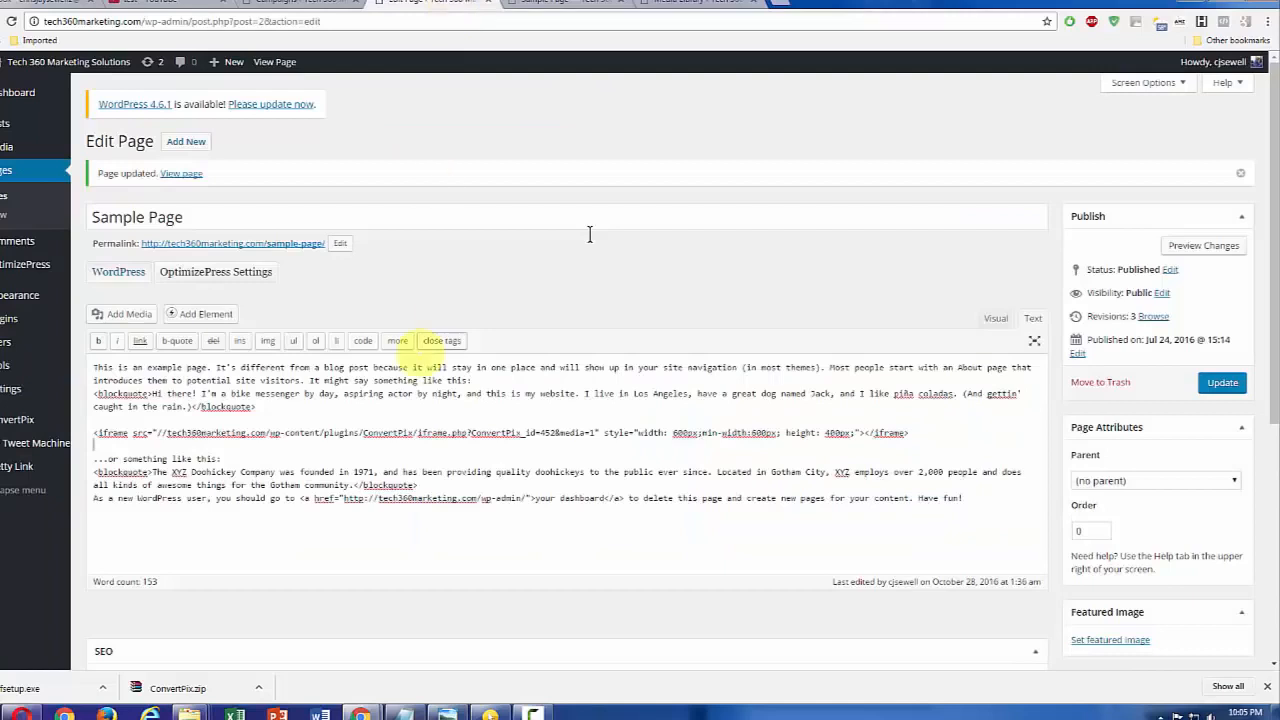
Step: Delete the old ConvertPix iframe code from the Sample Page's HTML and check the page in the visual editor
left_click(986, 313)
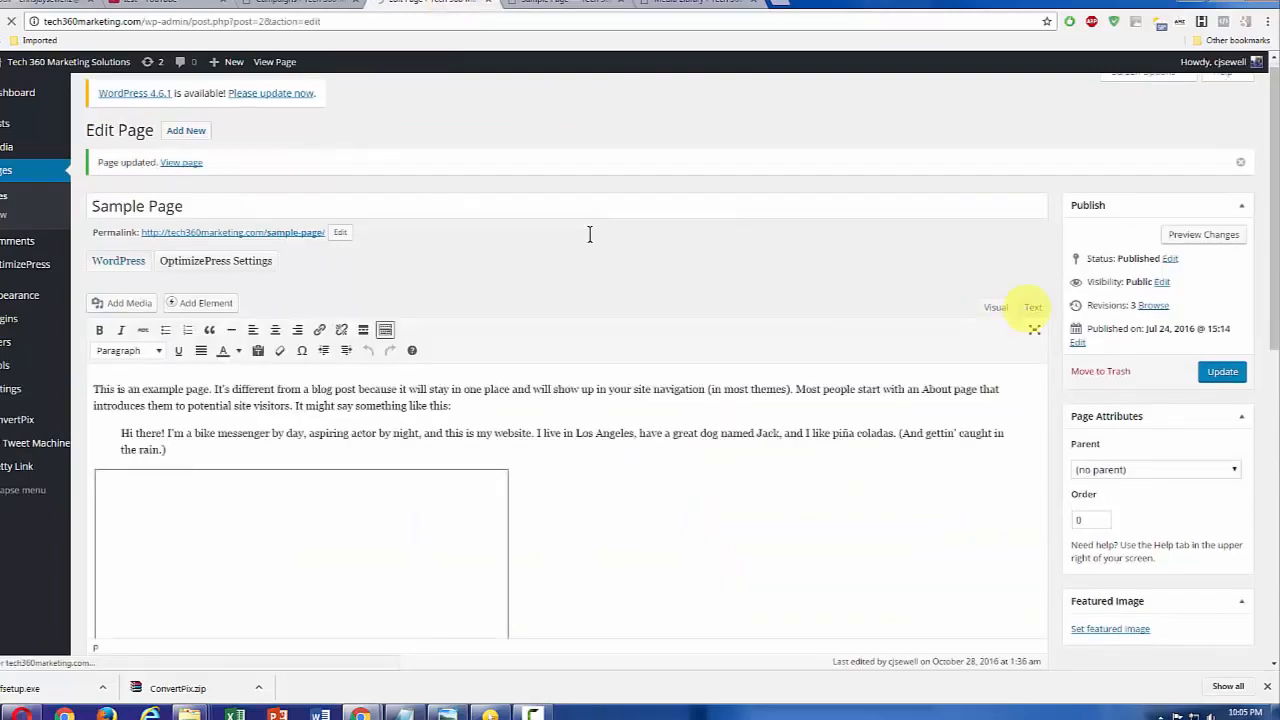
left_click(1032, 307)
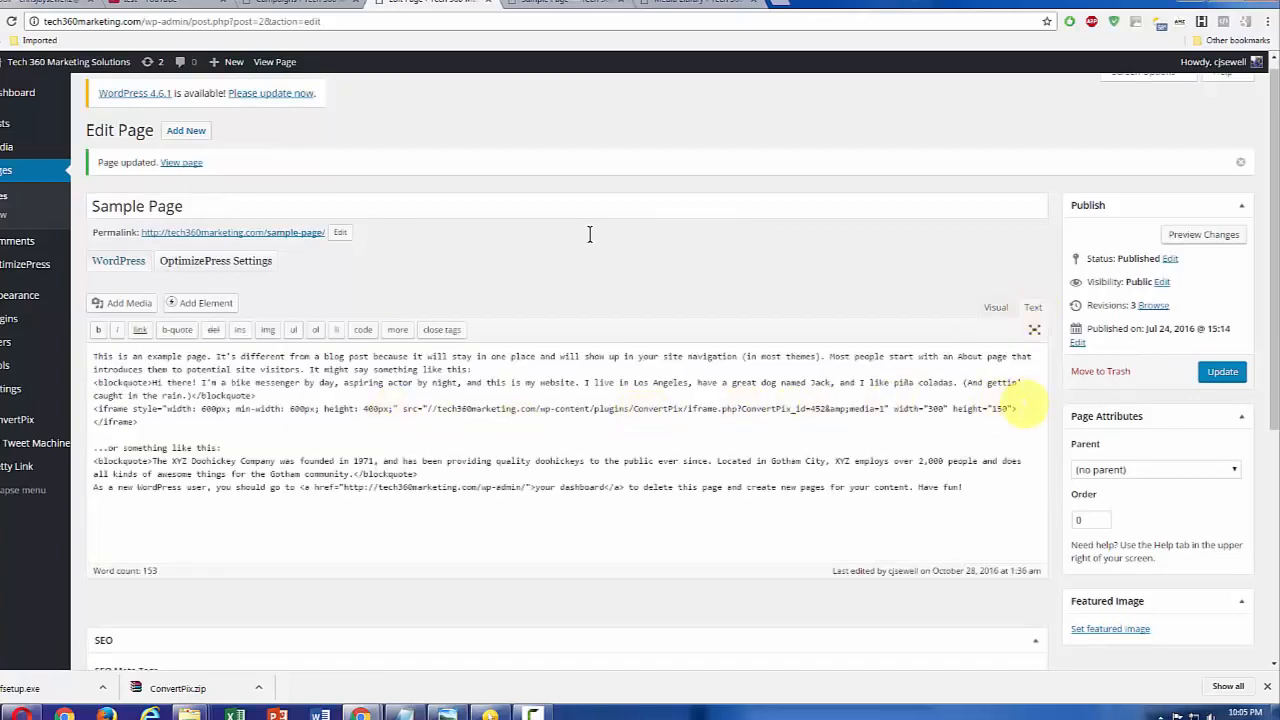
left_click_drag(1016, 408, 90, 411)
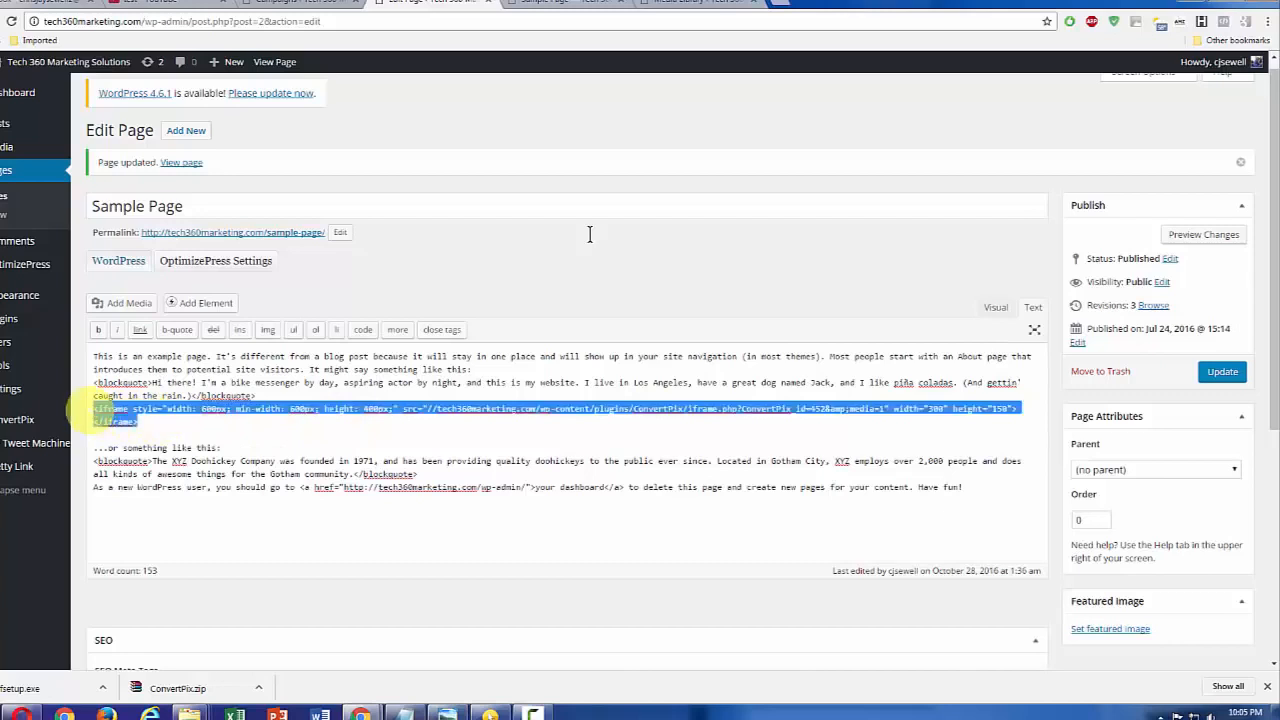
key("Delete")
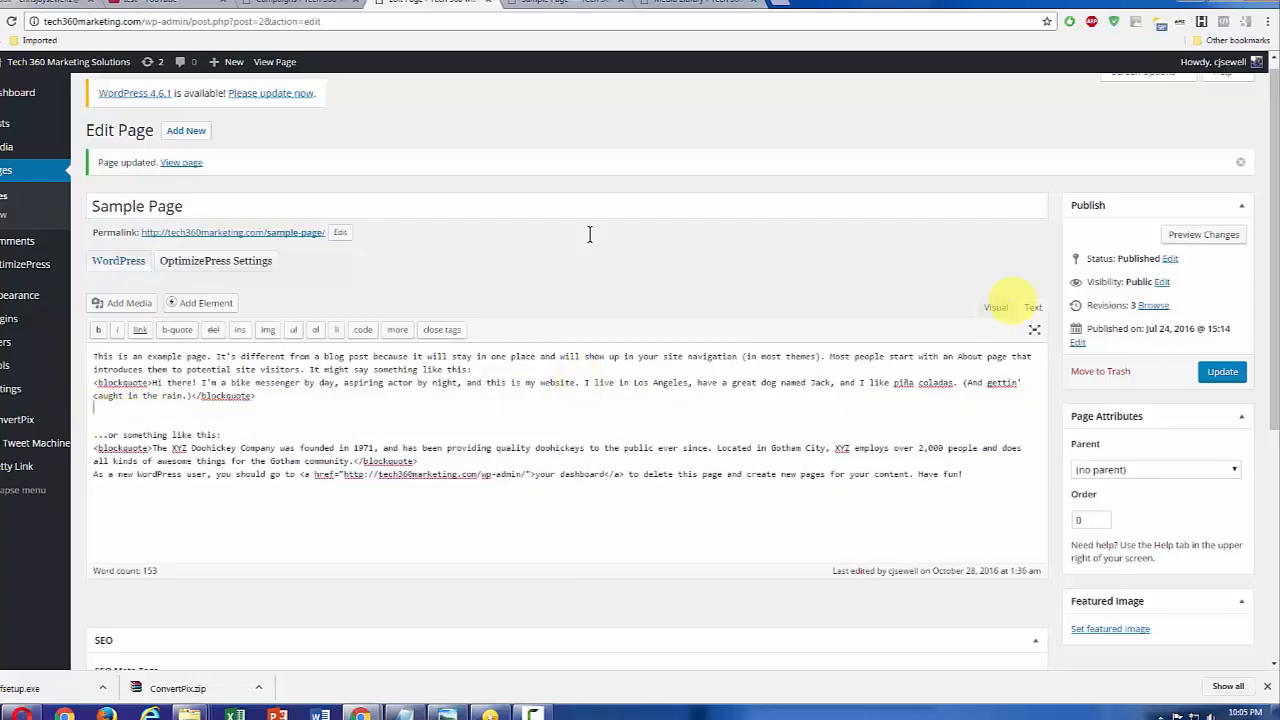
left_click(998, 307)
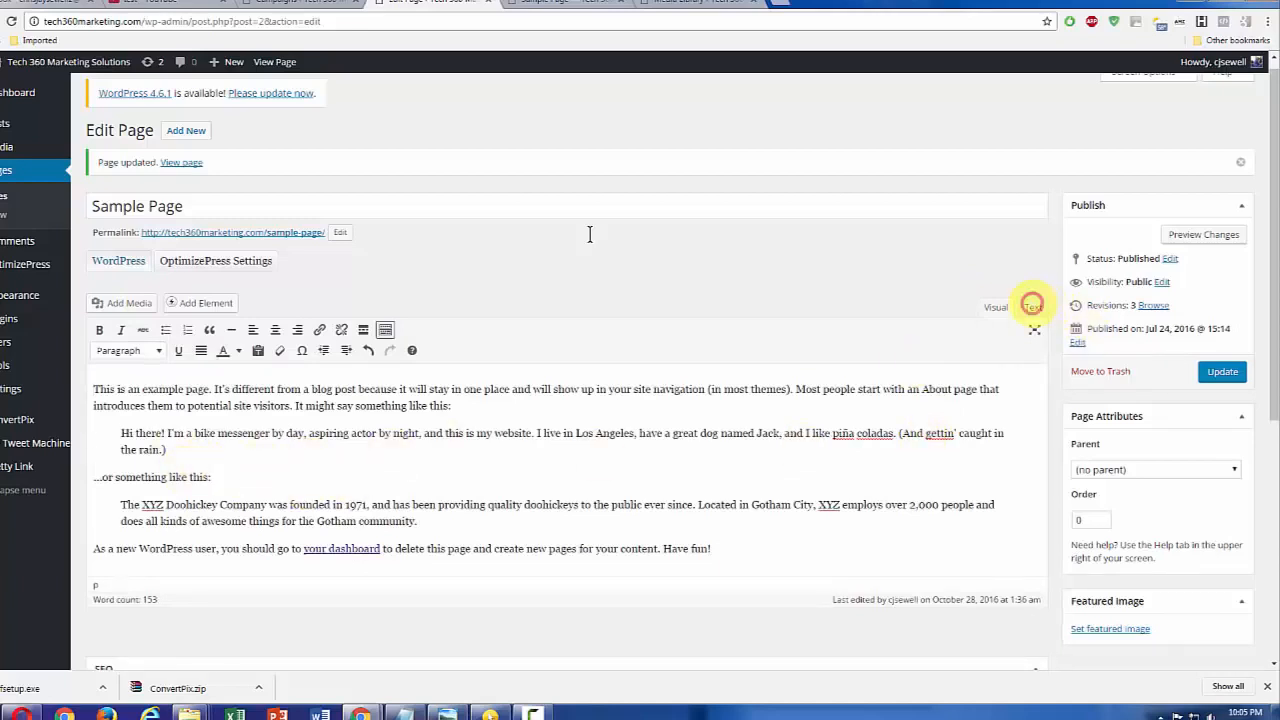
left_click(1033, 307)
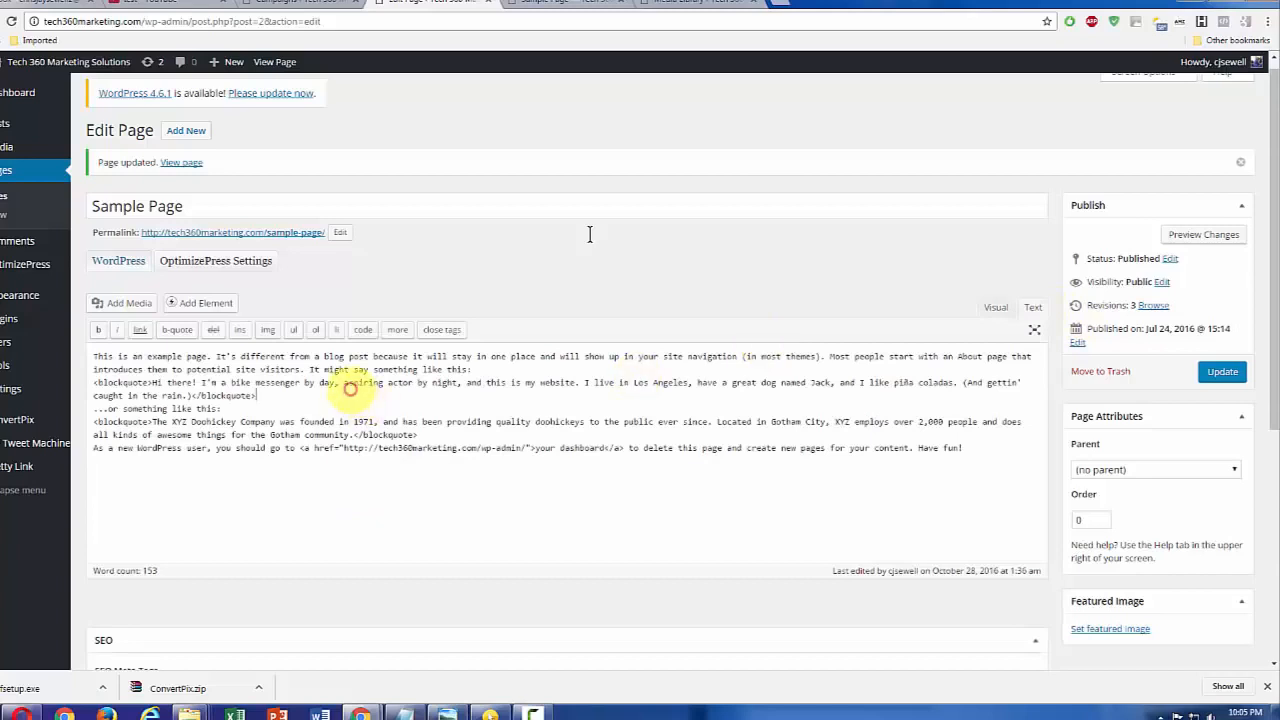
Step: Paste the copied iframe code on its own line after the first blockquote and update the Sample Page
key("Return")
key("Return")
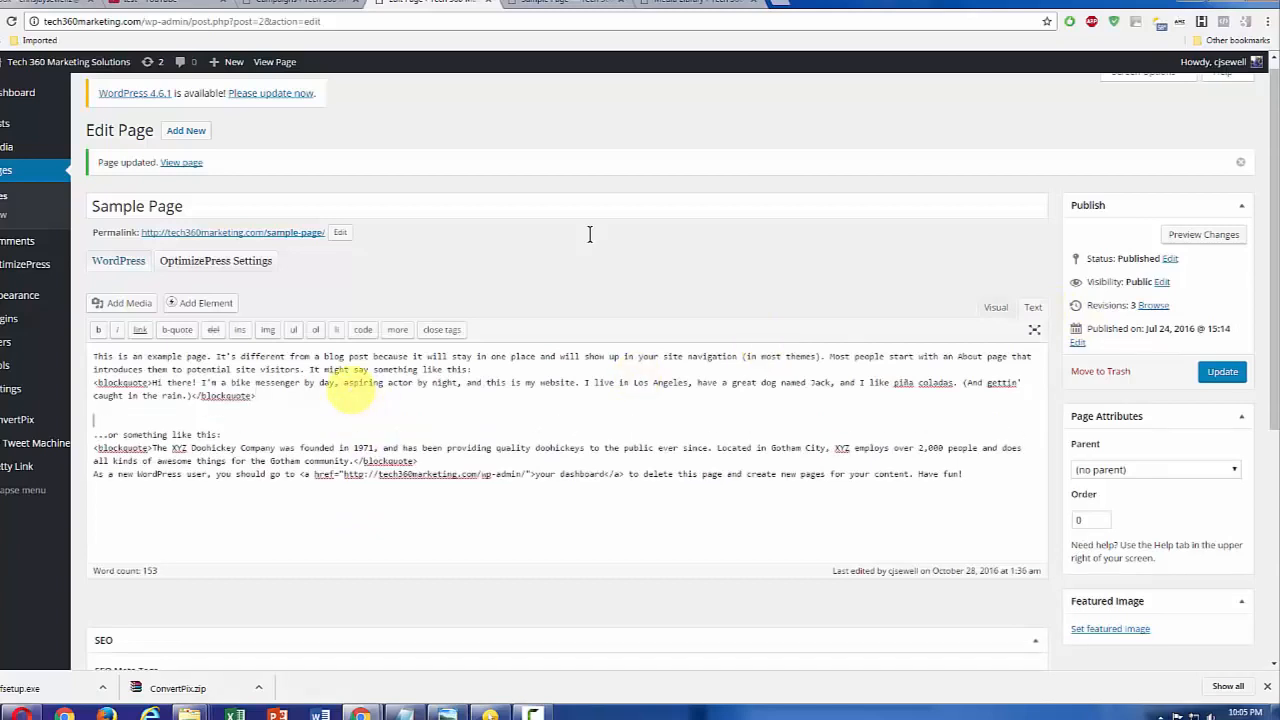
key("ctrl+v")
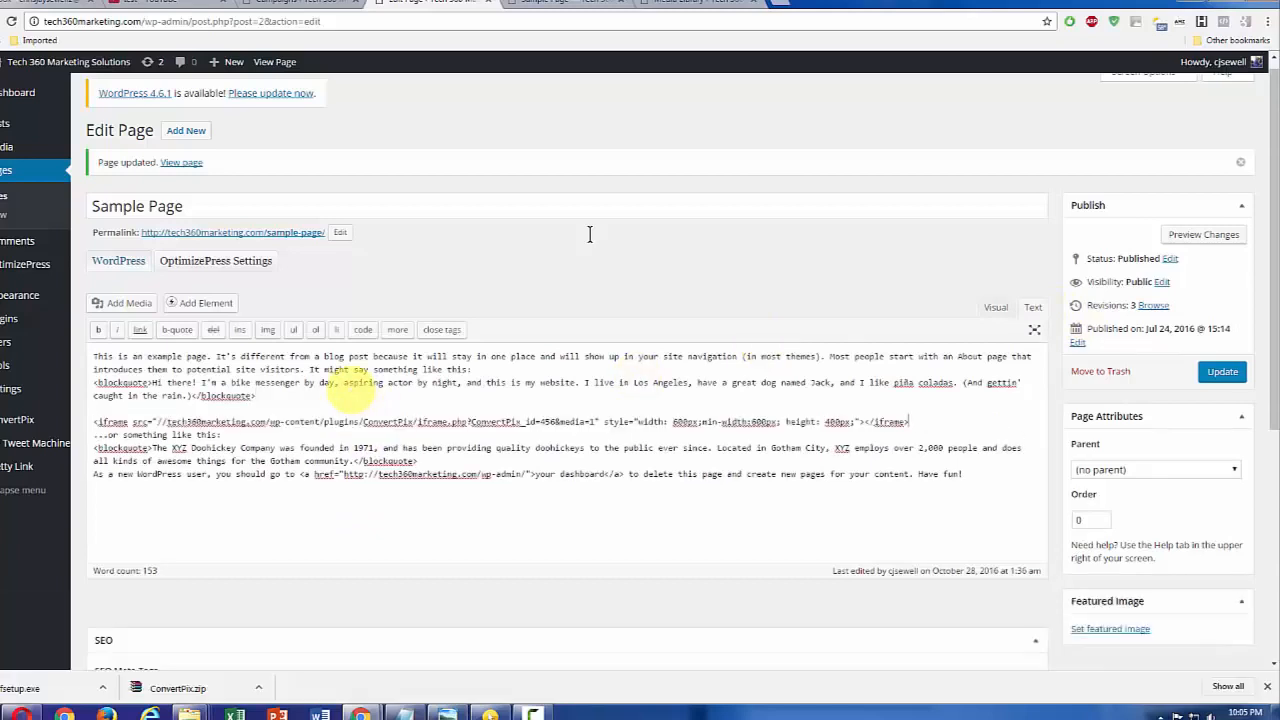
key("Return")
left_click(1222, 371)
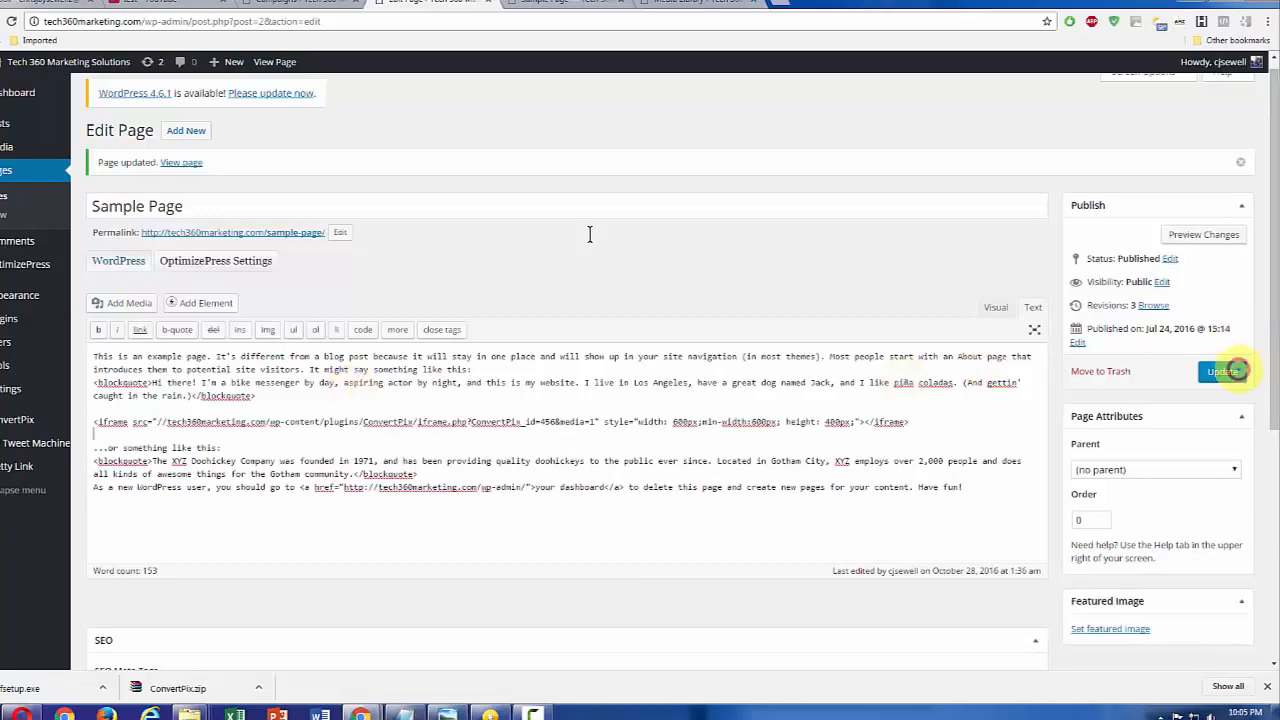
Step: Reload the published Sample Page and fill in the visitor's name and e-mail in the opt-in form over the image
left_click(565, 2)
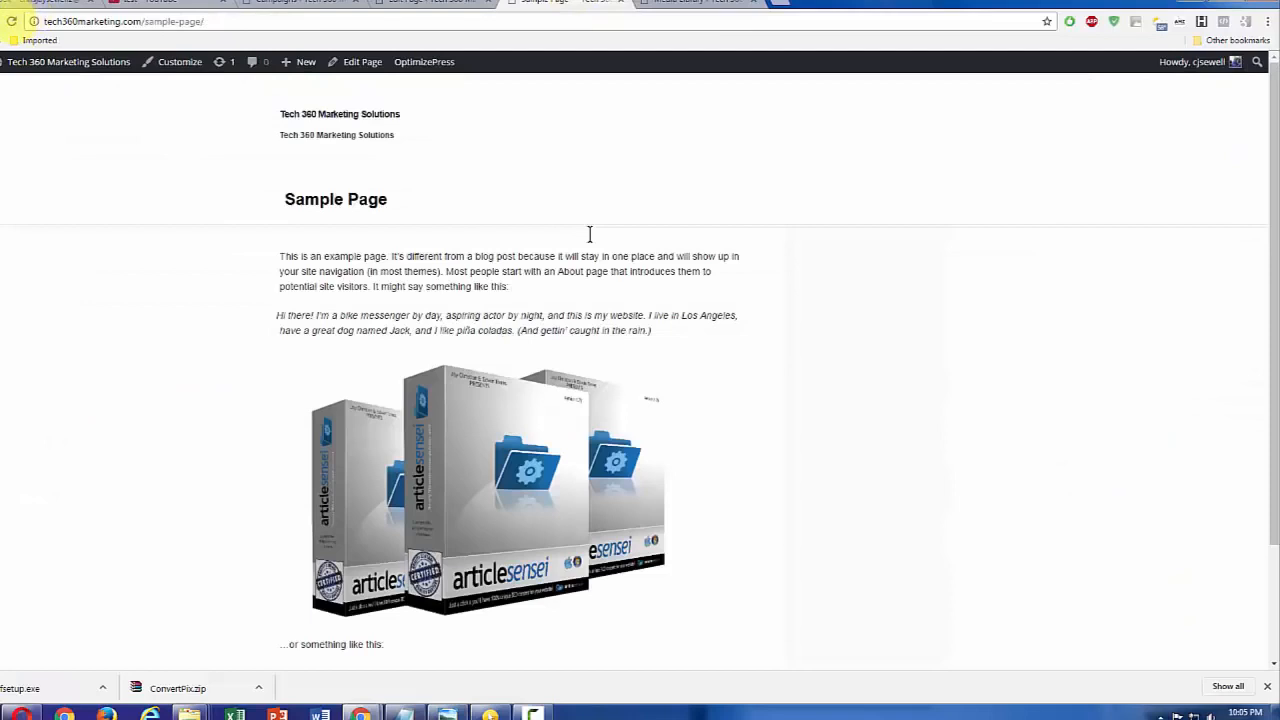
left_click(11, 21)
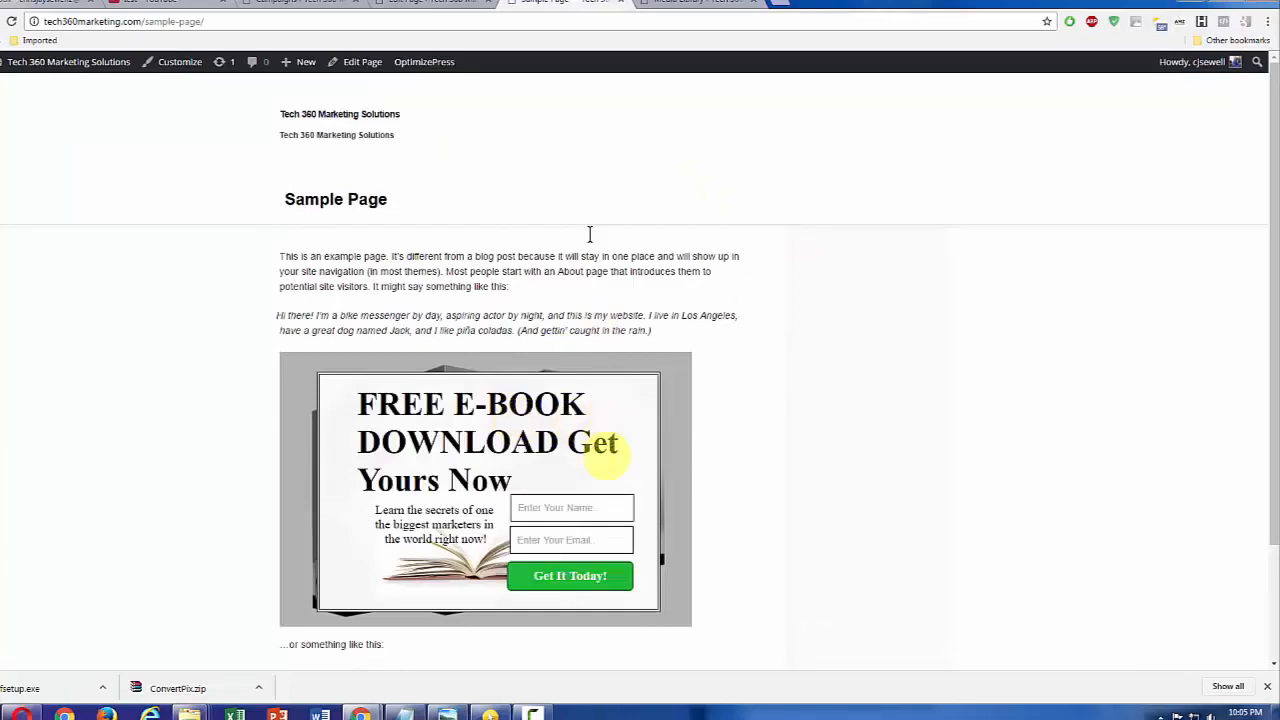
left_click(584, 508)
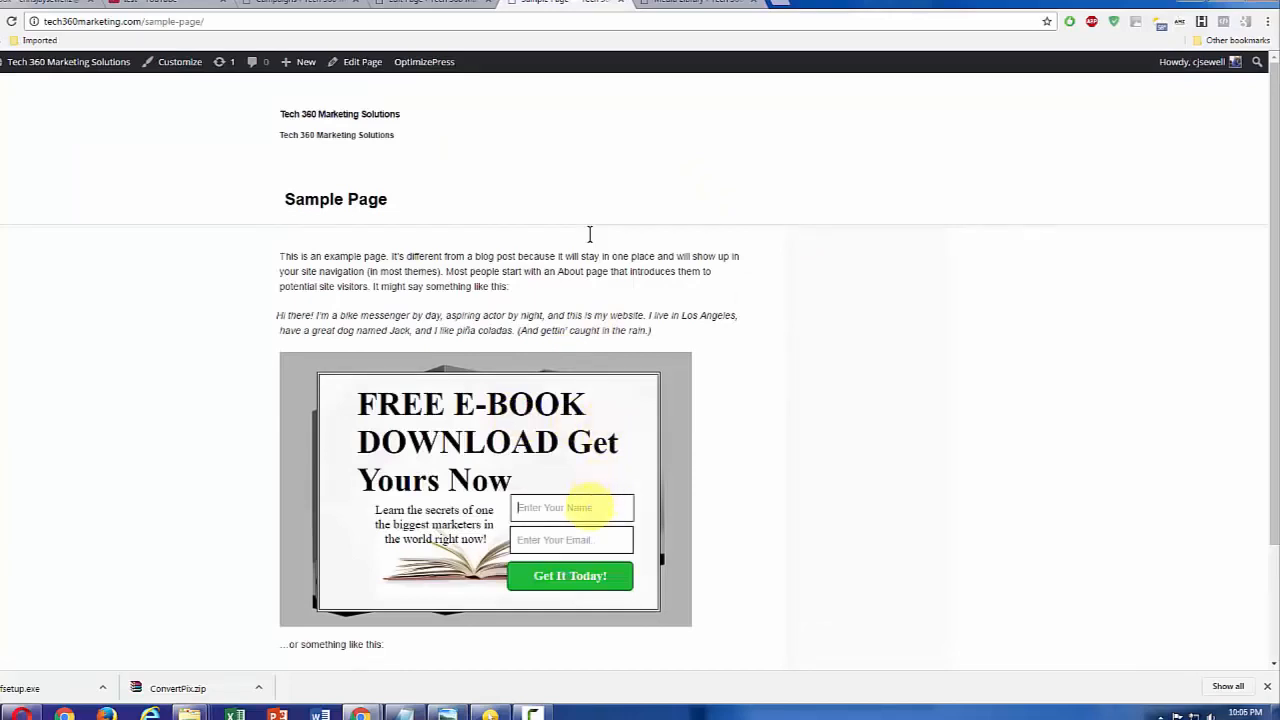
type("c")
key("BackSpace")
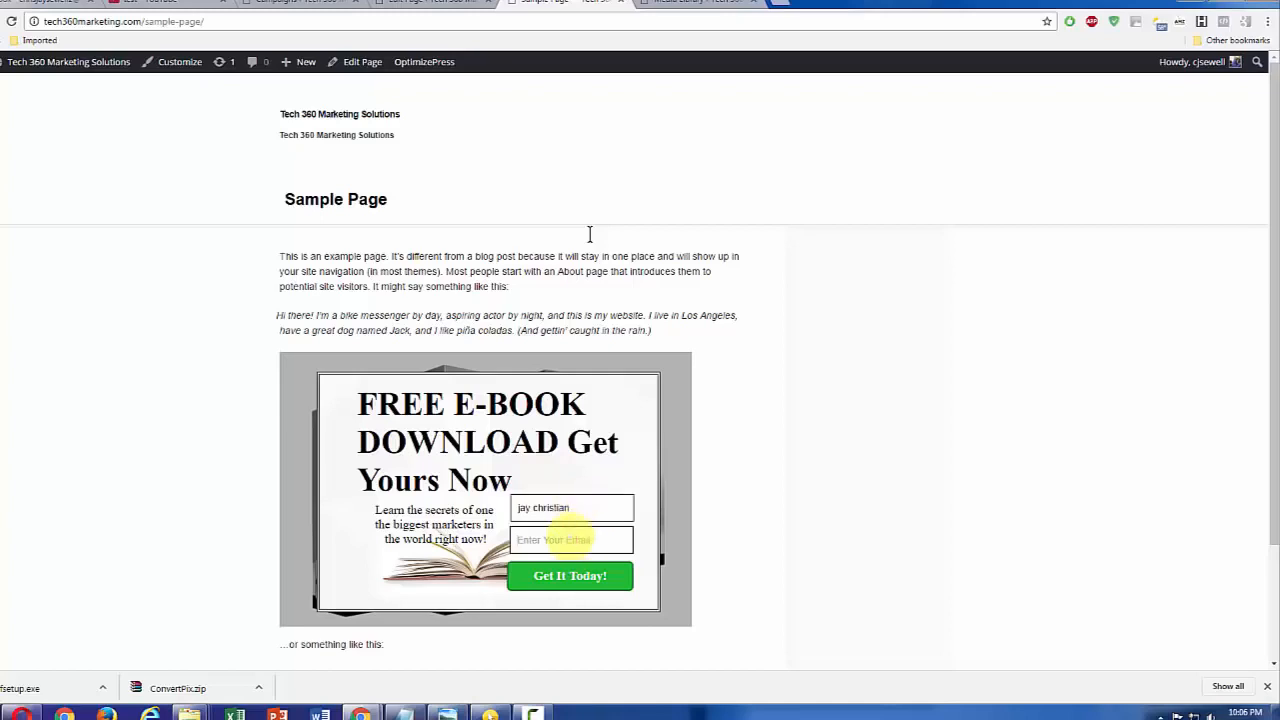
left_click(569, 539)
type("c")
key("BackSpace")
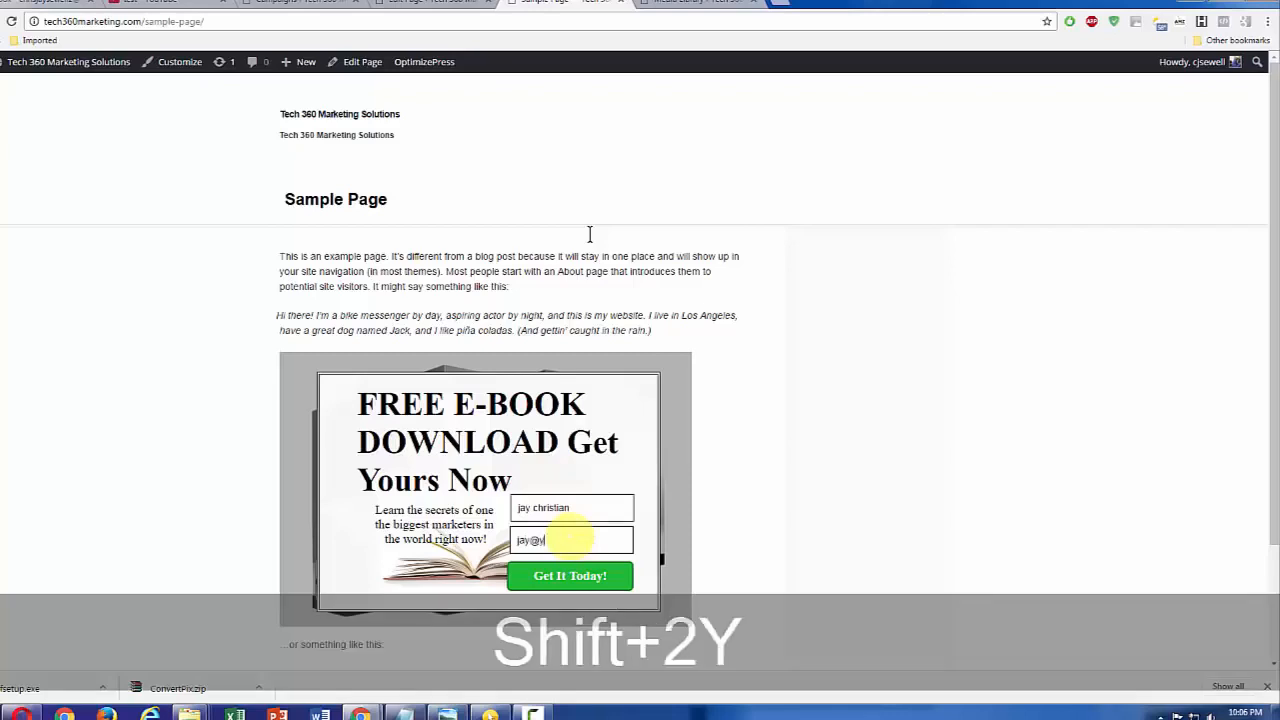
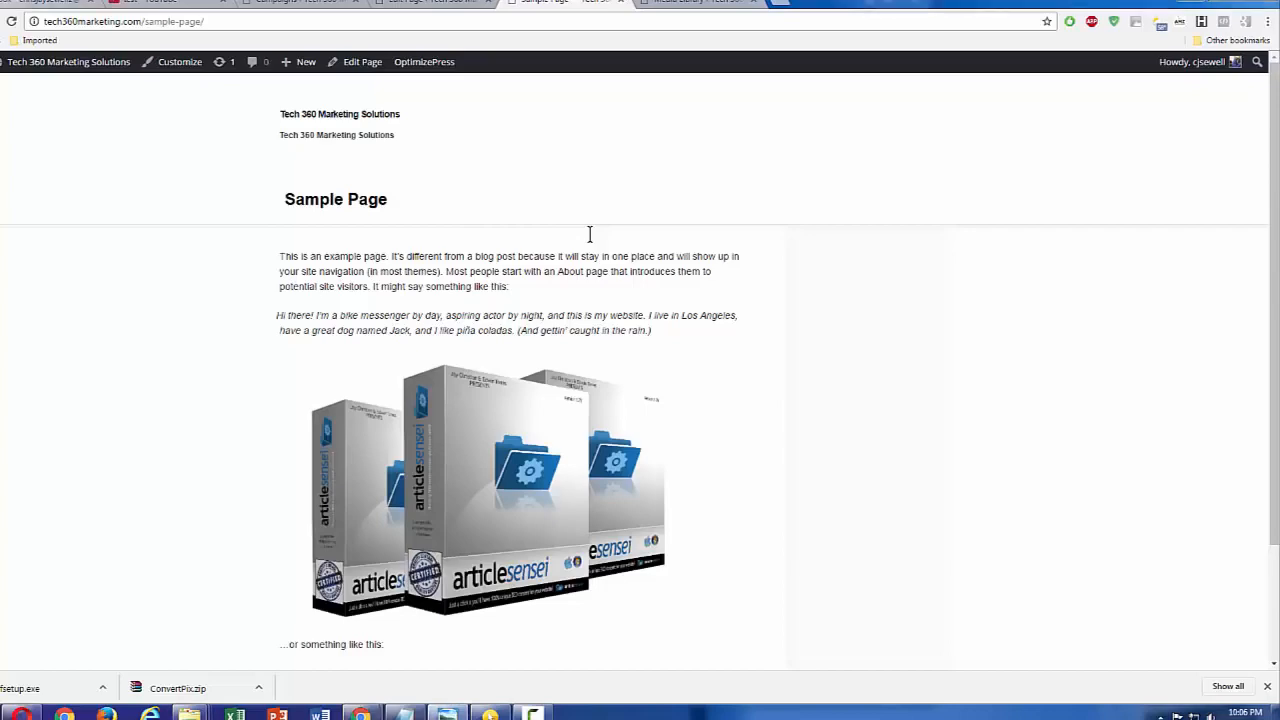
Step: Compare the original optin.JPG in Windows Photo Viewer with the lead box on the published Sample Page
left_click_drag(1278, 252, 601, 207)
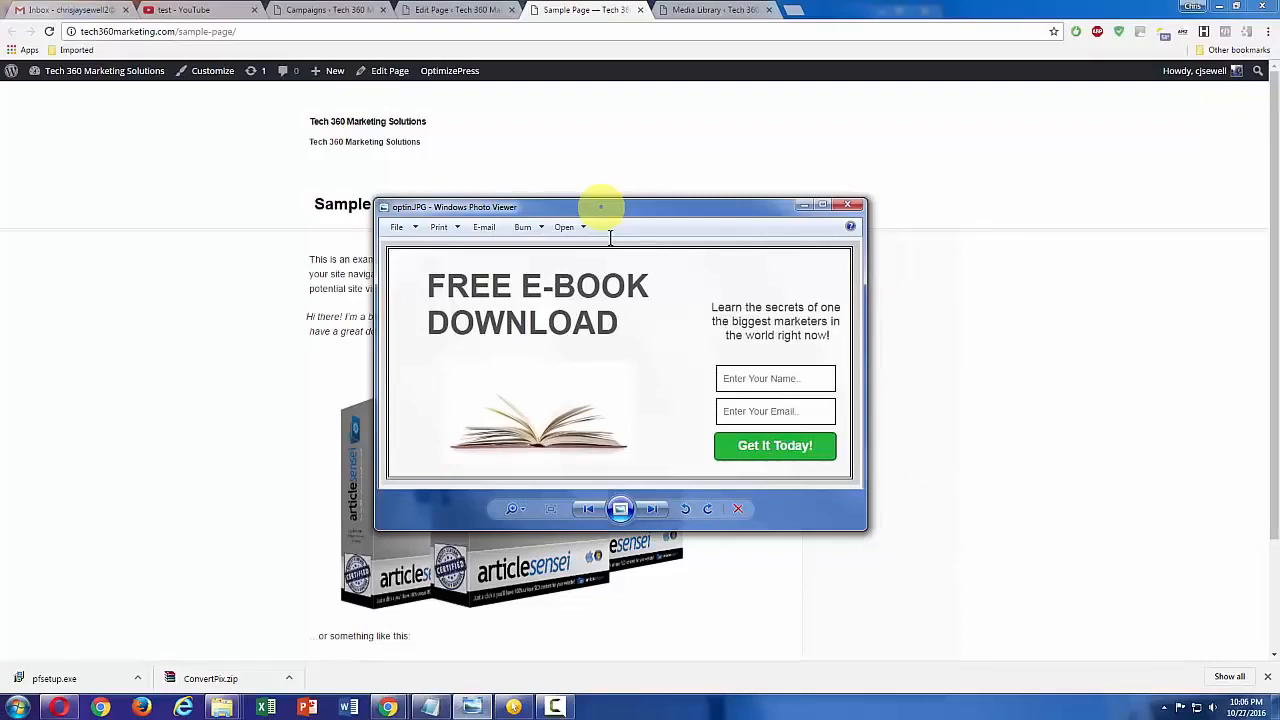
left_click_drag(601, 207, 741, 200)
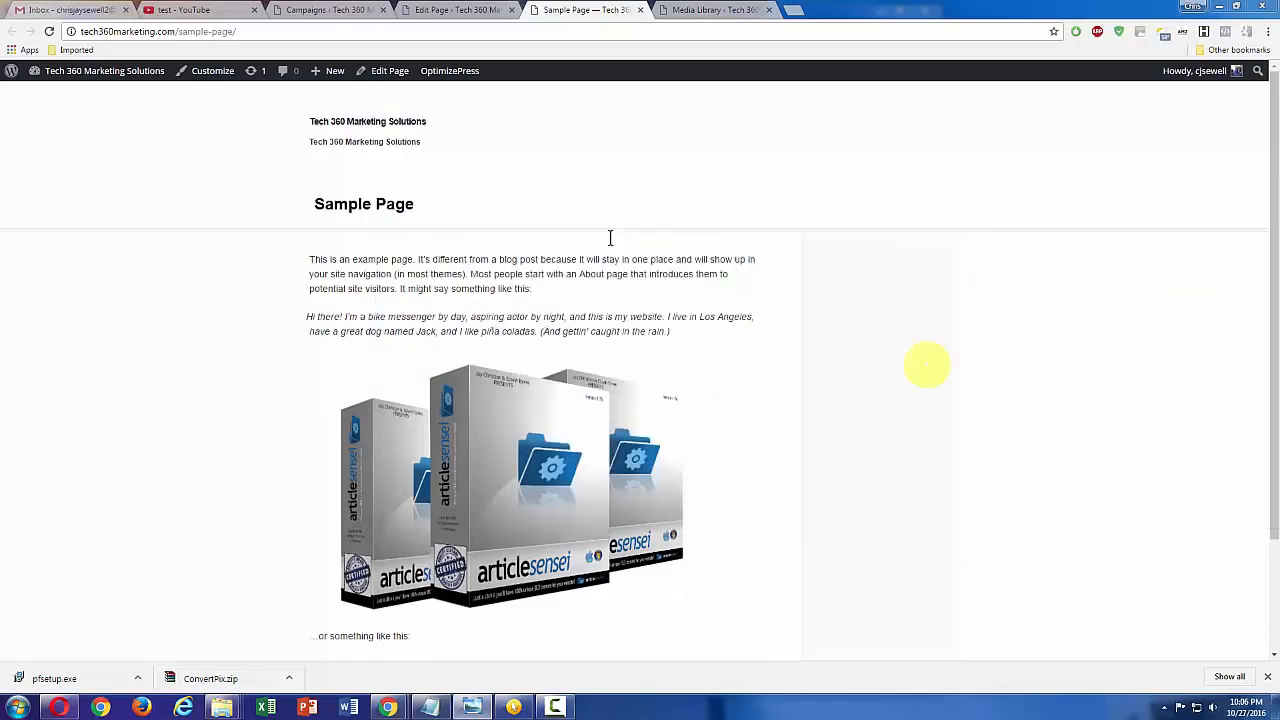
mouse_move(627, 403)
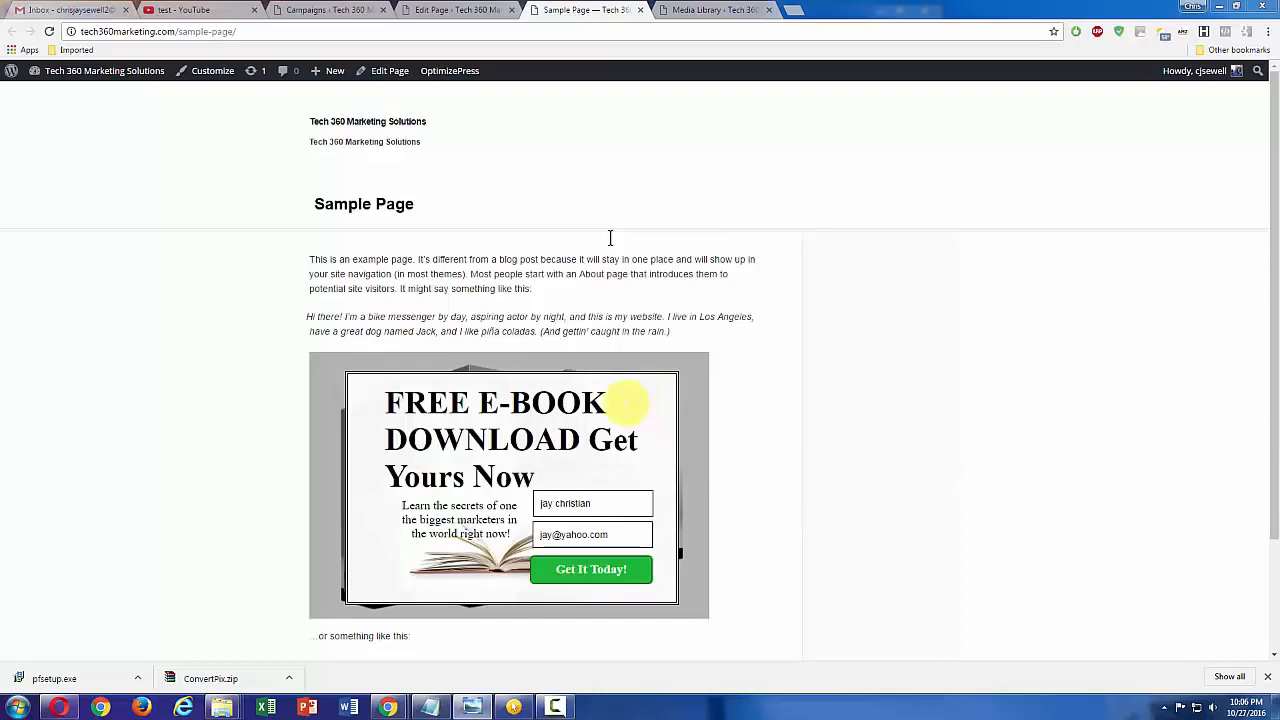
Step: Create a new ConvertPix lead box named "buy button" from the Blank Template
left_click(455, 12)
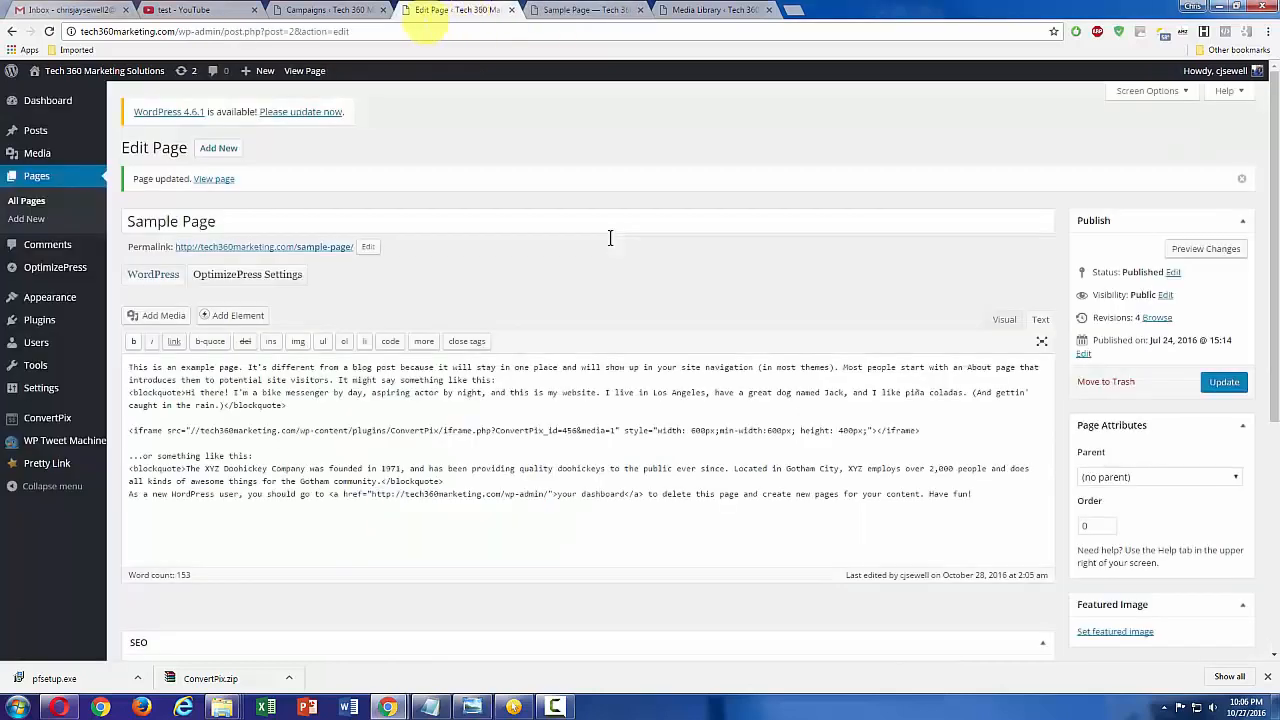
left_click(345, 10)
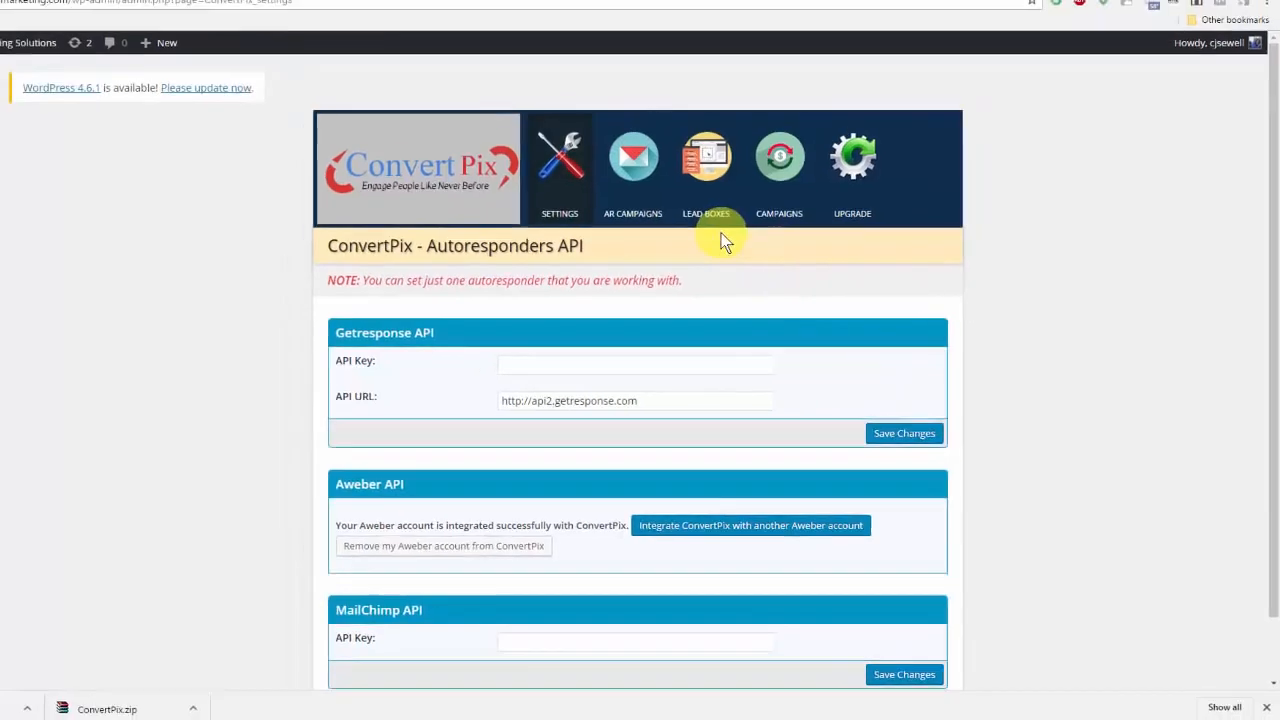
left_click(708, 213)
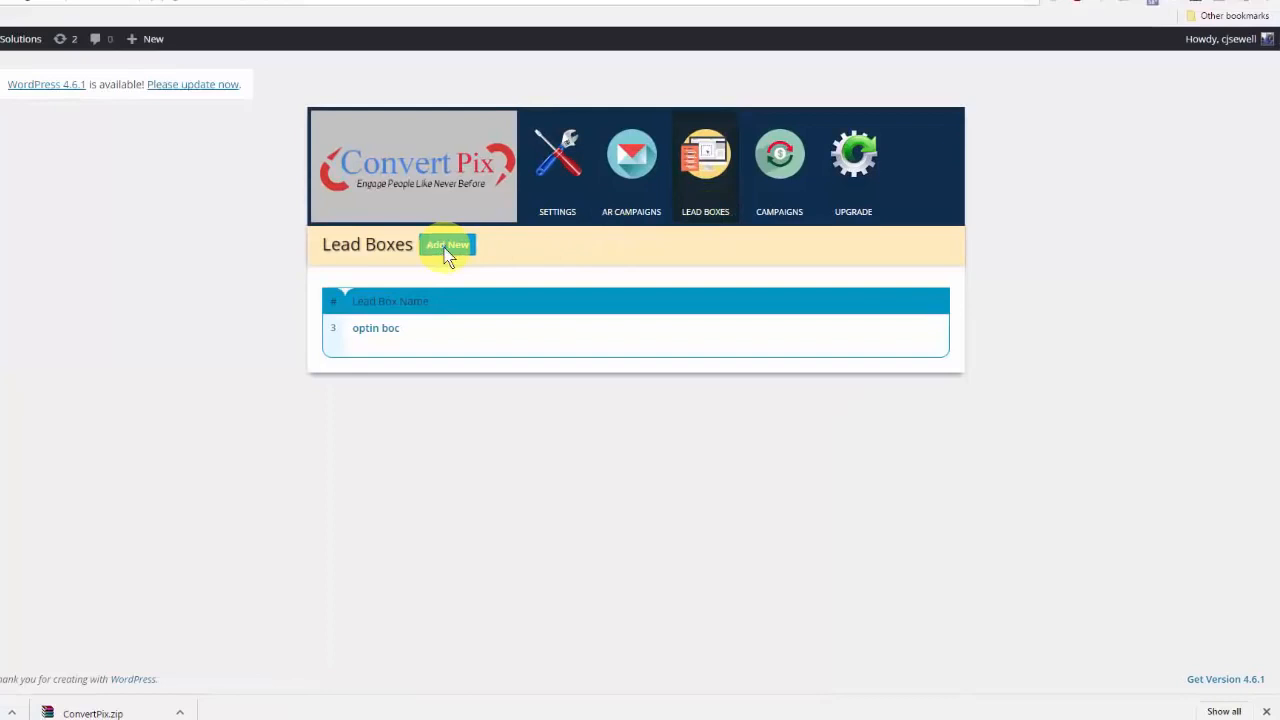
left_click(445, 249)
left_click(570, 292)
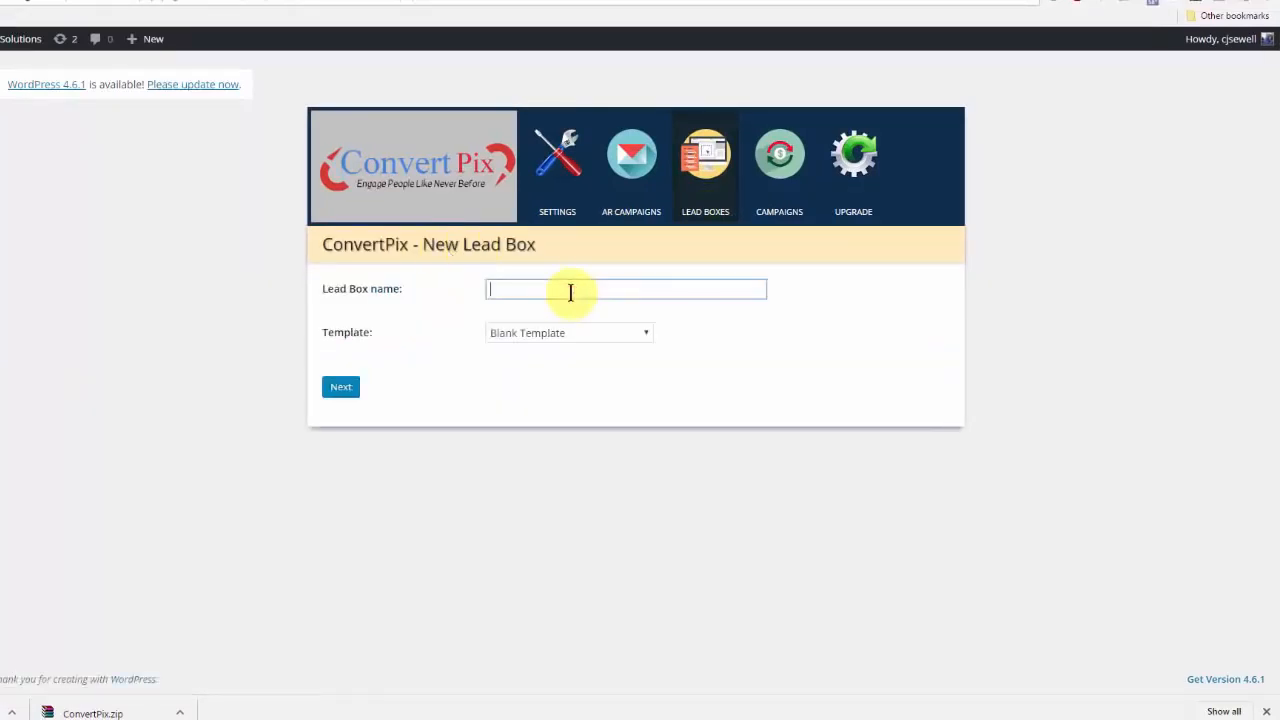
type("buy b")
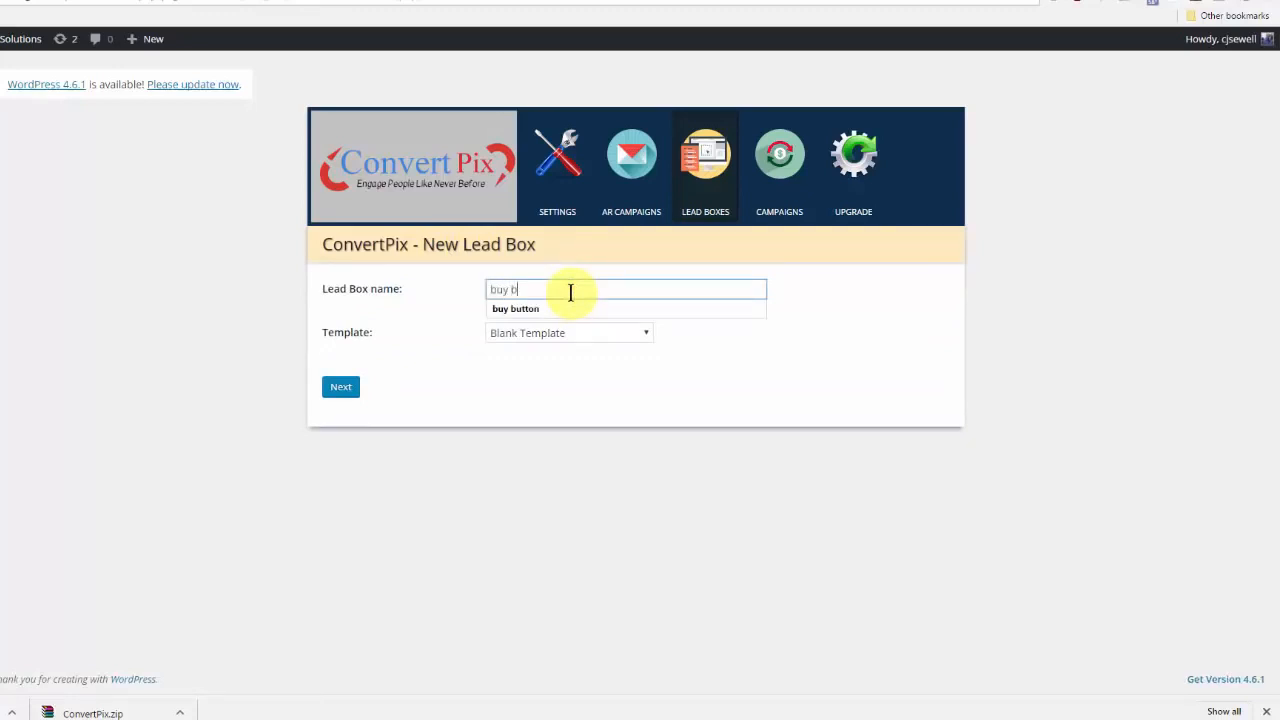
type("utton")
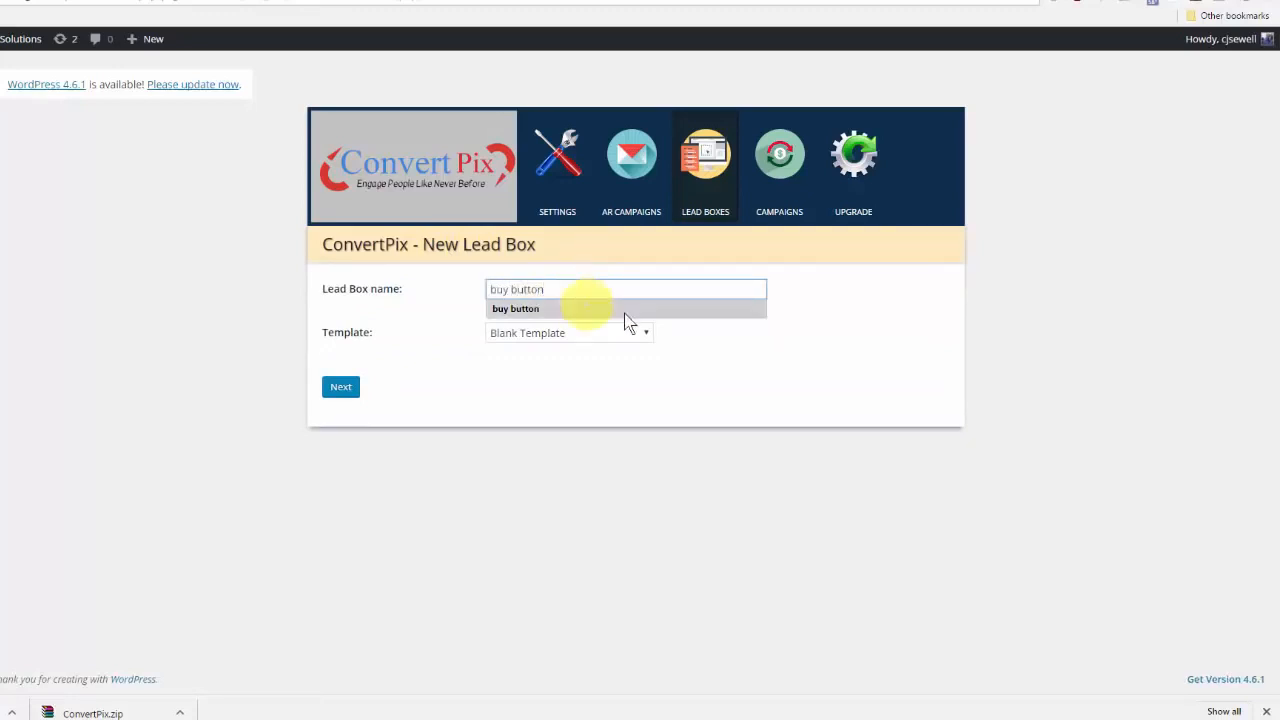
left_click(619, 309)
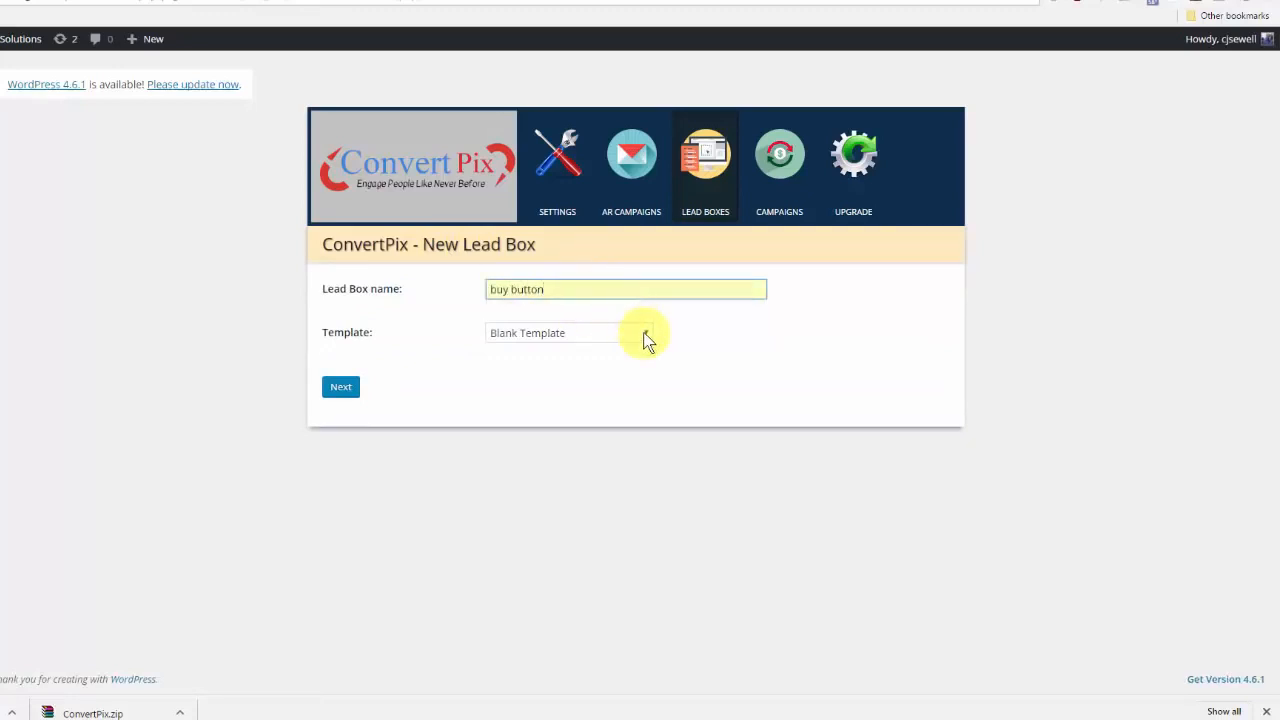
left_click(640, 333)
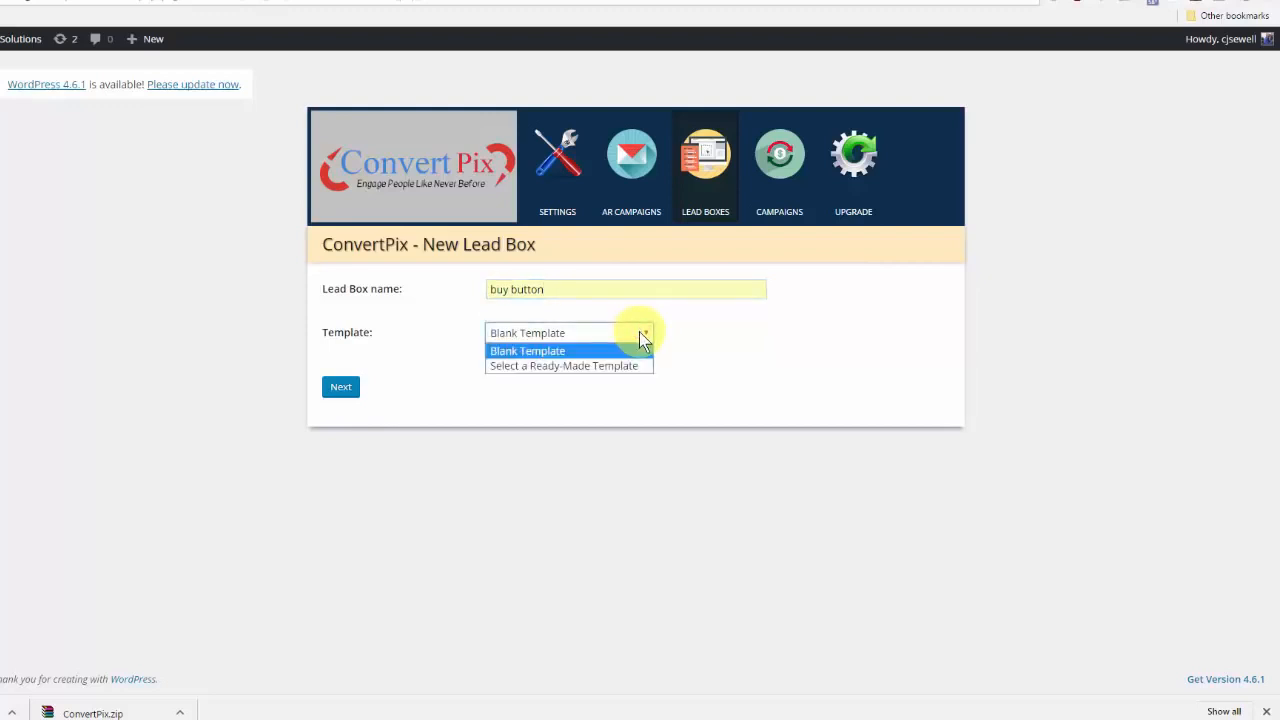
left_click(594, 352)
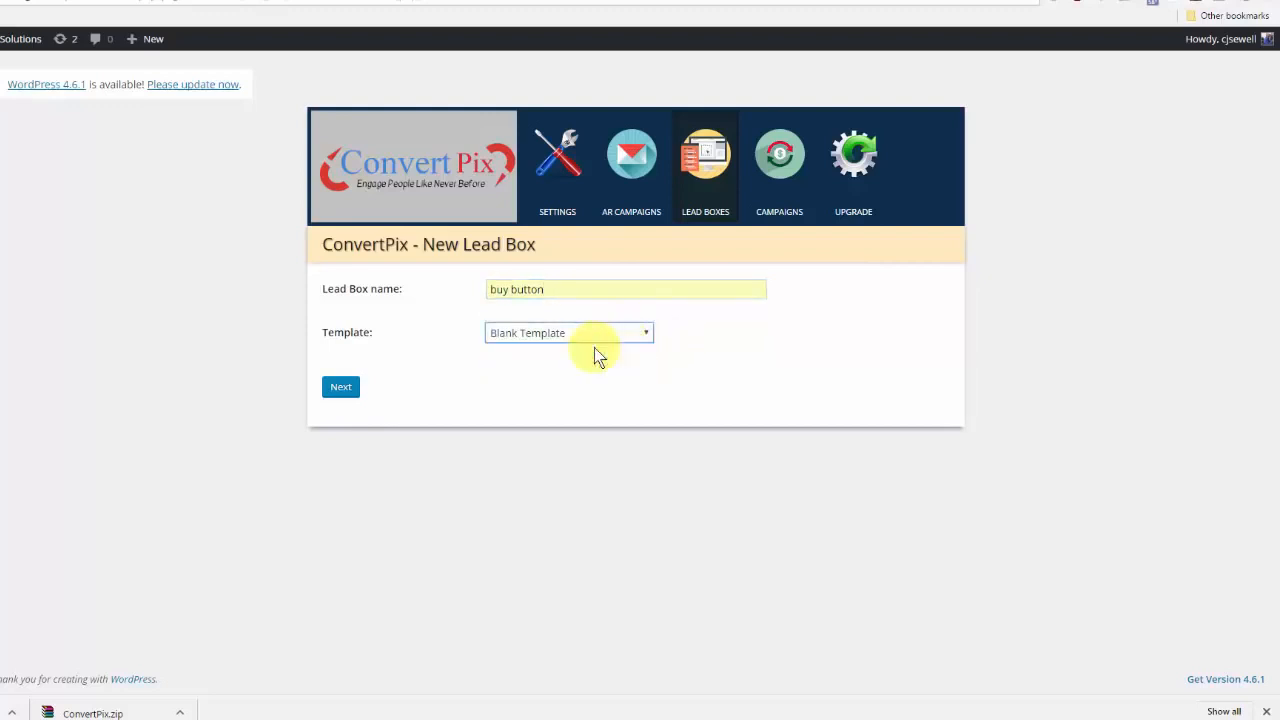
left_click(342, 388)
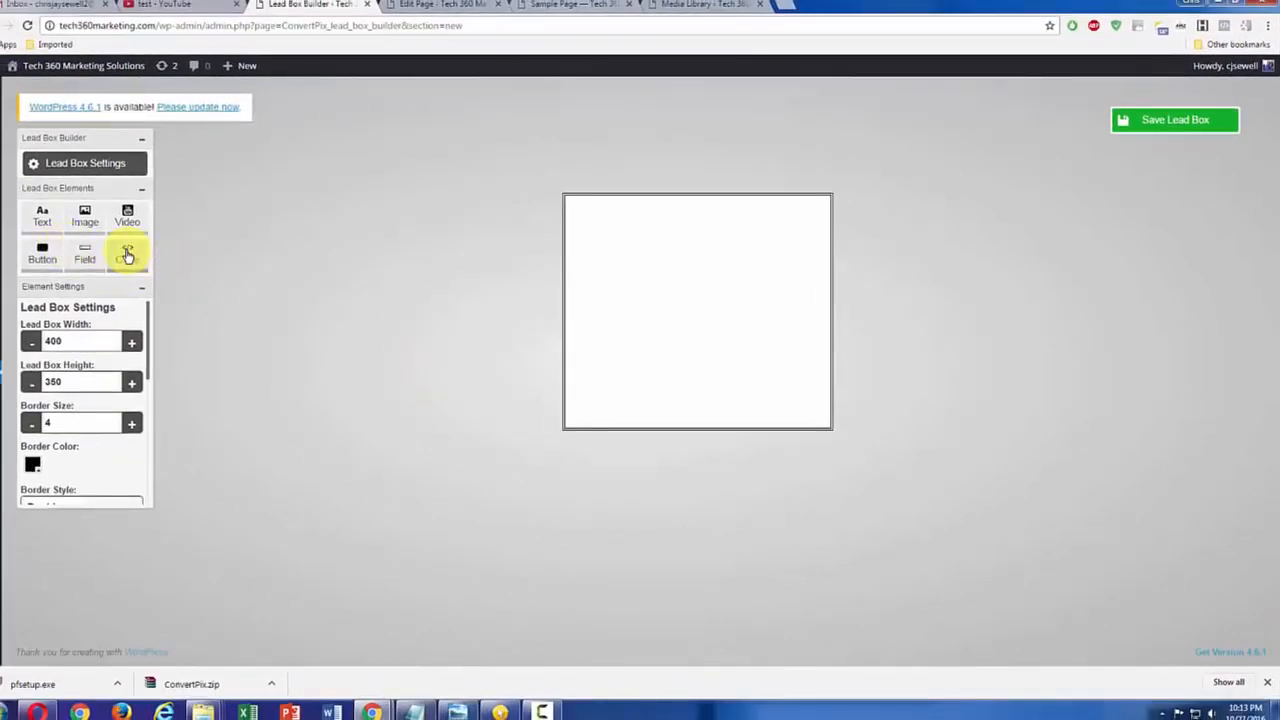
Step: Add an HTML code element to the lead box, enlarge it to fill most of the box and centre it horizontally
left_click(127, 255)
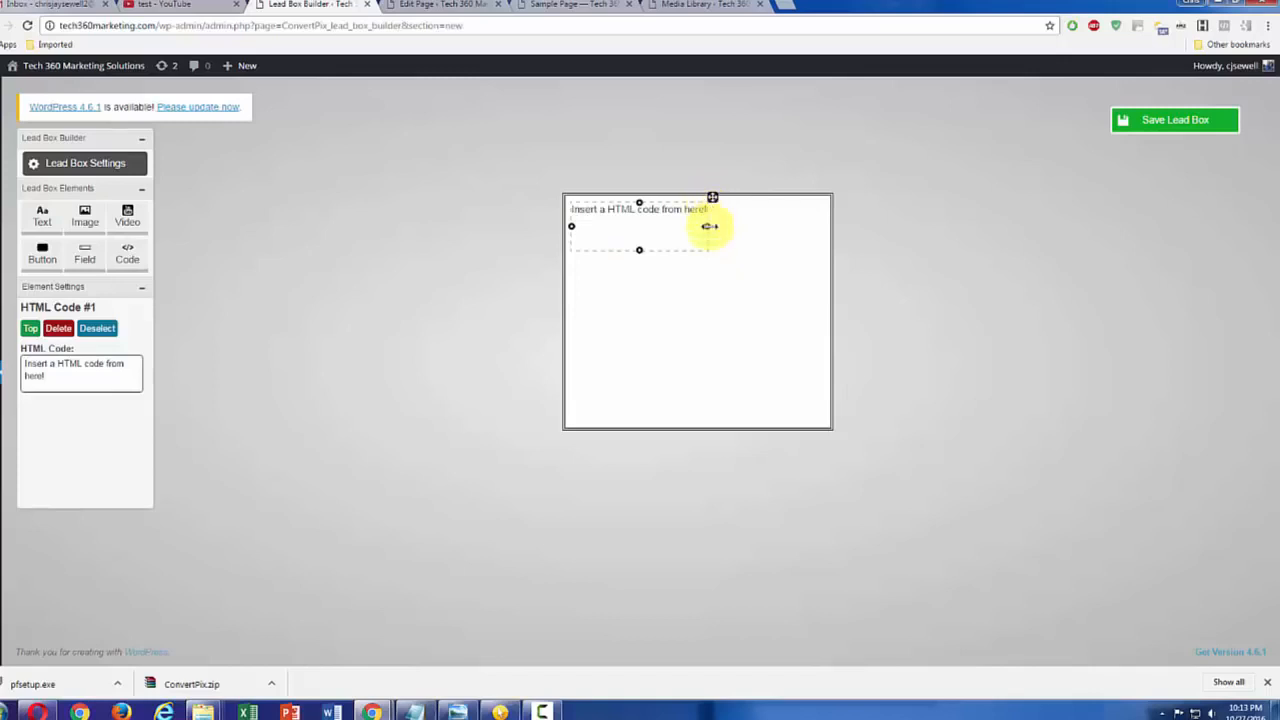
left_click_drag(709, 226, 801, 226)
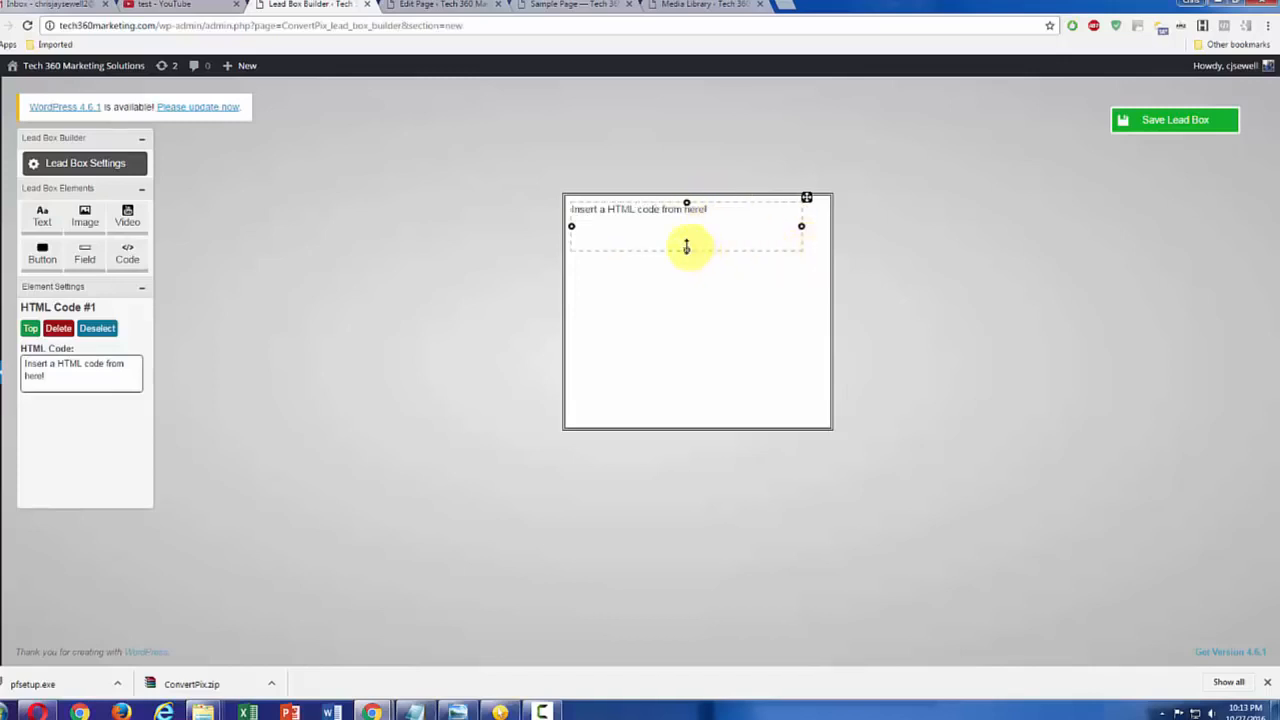
left_click_drag(686, 249, 686, 360)
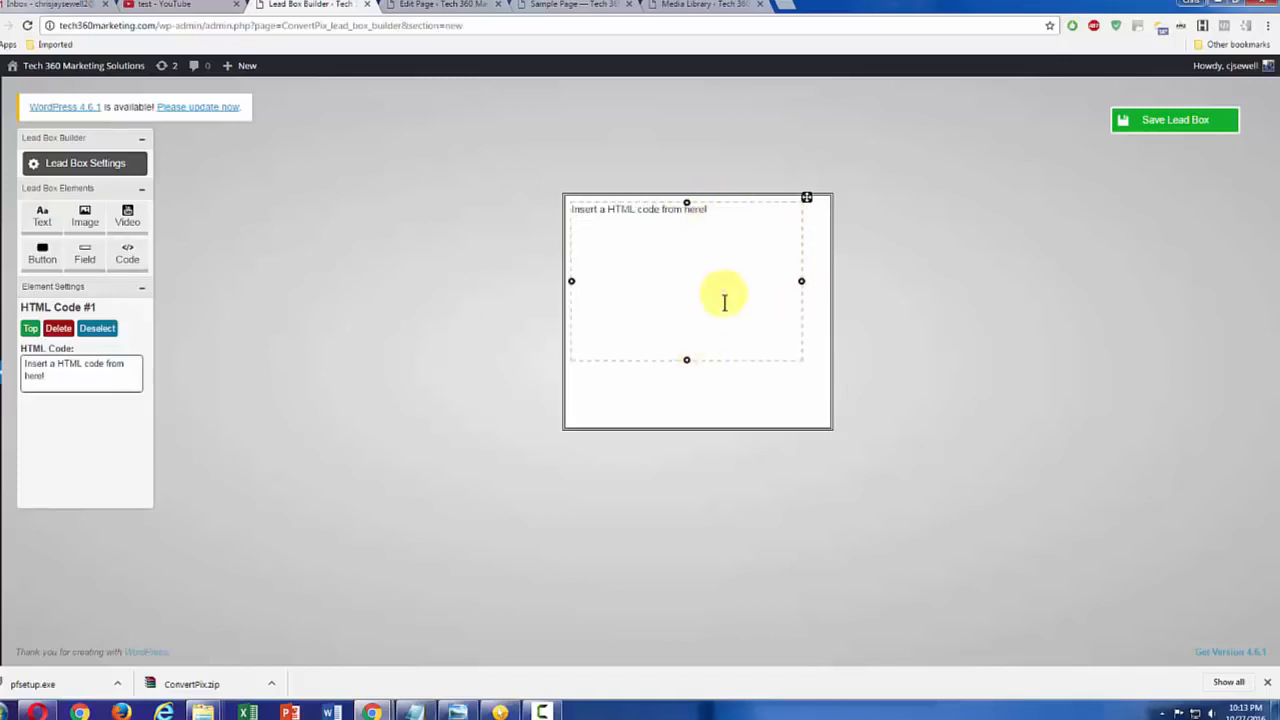
left_click_drag(806, 197, 816, 216)
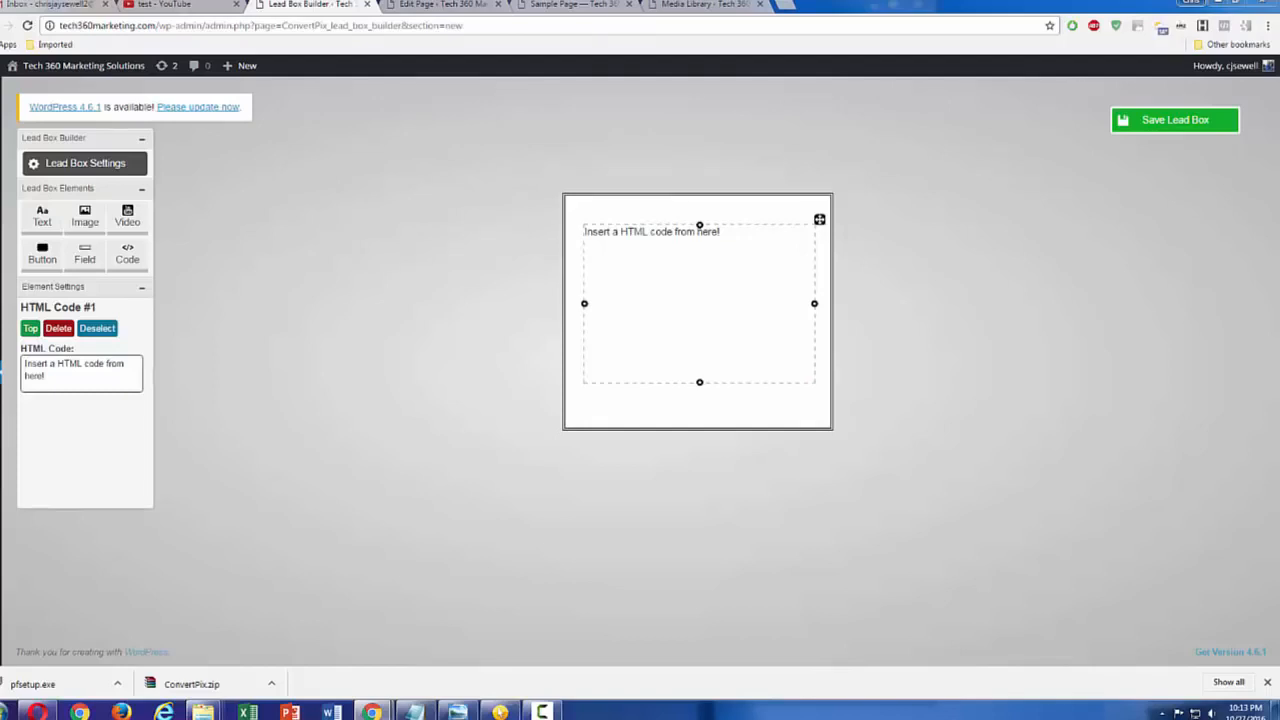
Step: Replace the HTML element's placeholder text with the copied JVZoo buy button code for Article Sensei
key("ctrl+c")
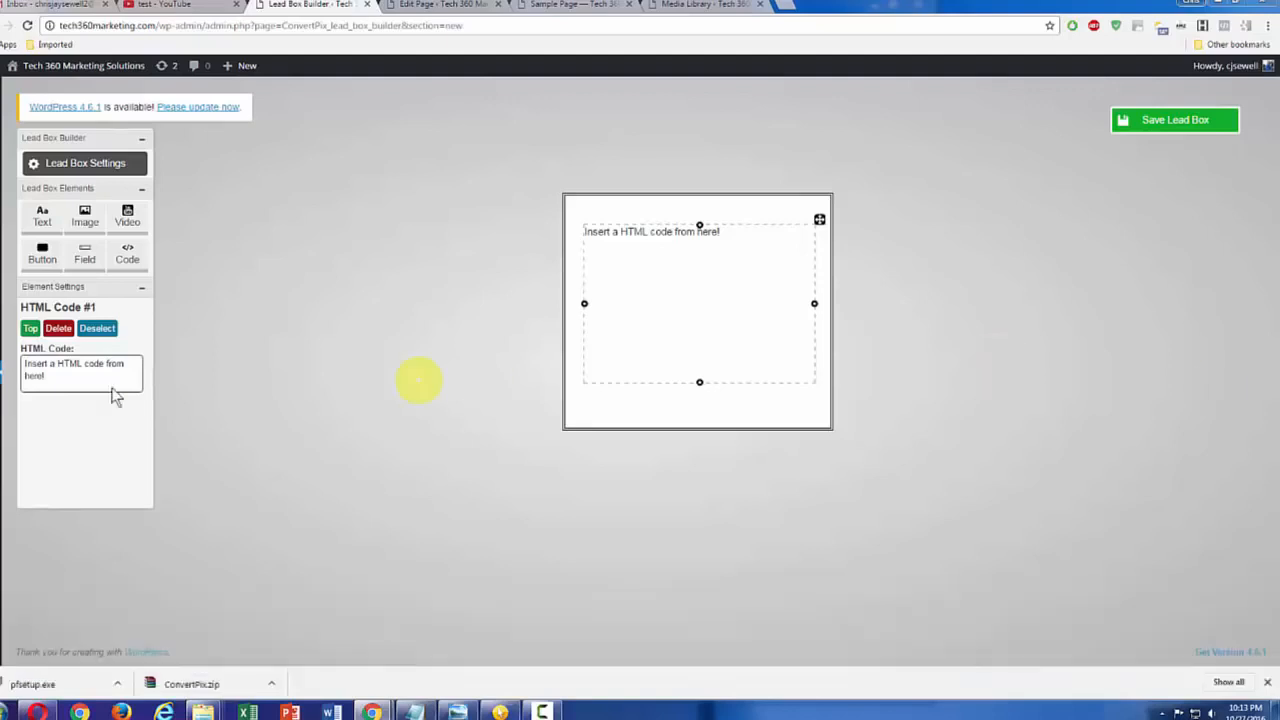
left_click(67, 377)
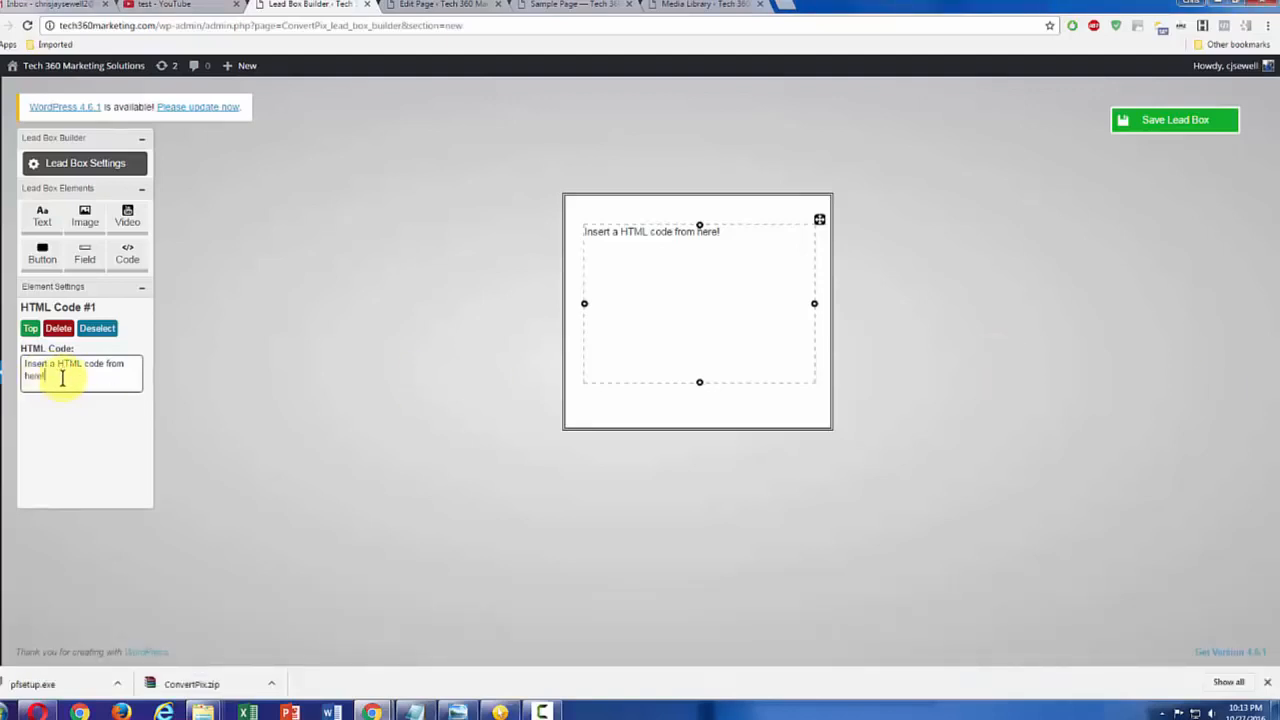
left_click_drag(33, 375, 26, 364)
key("ctrl+v")
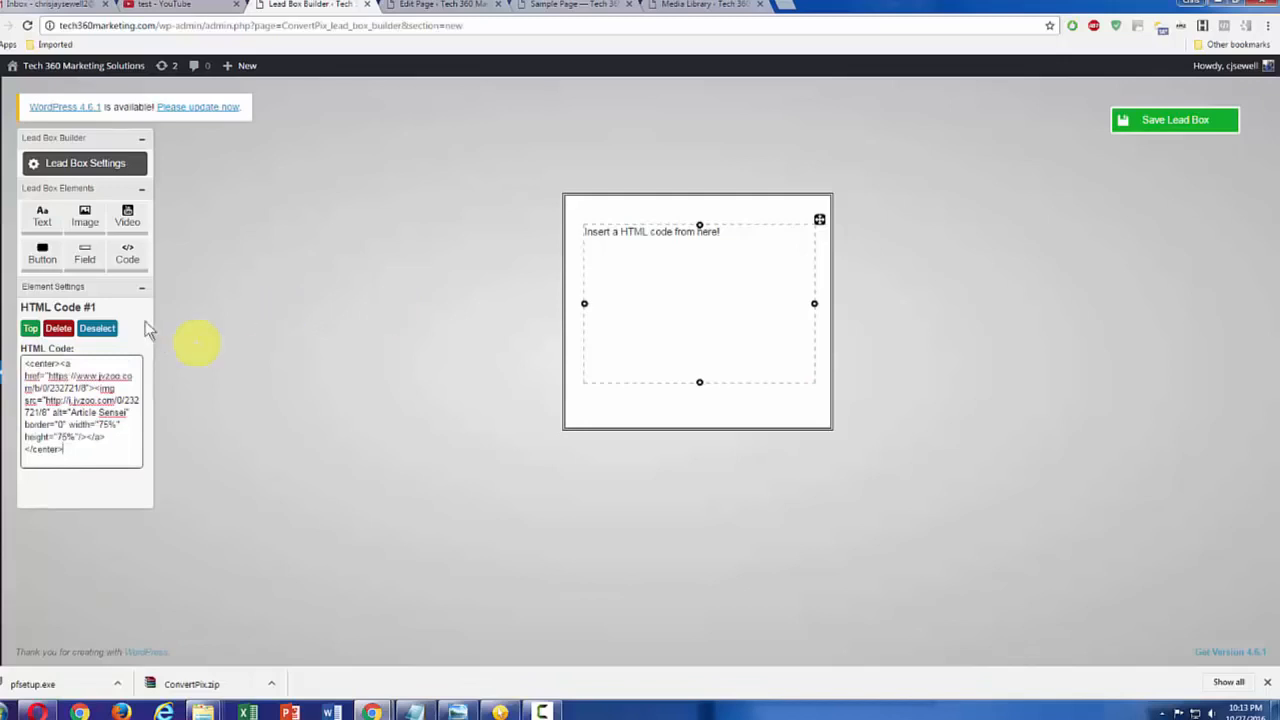
left_click(77, 289)
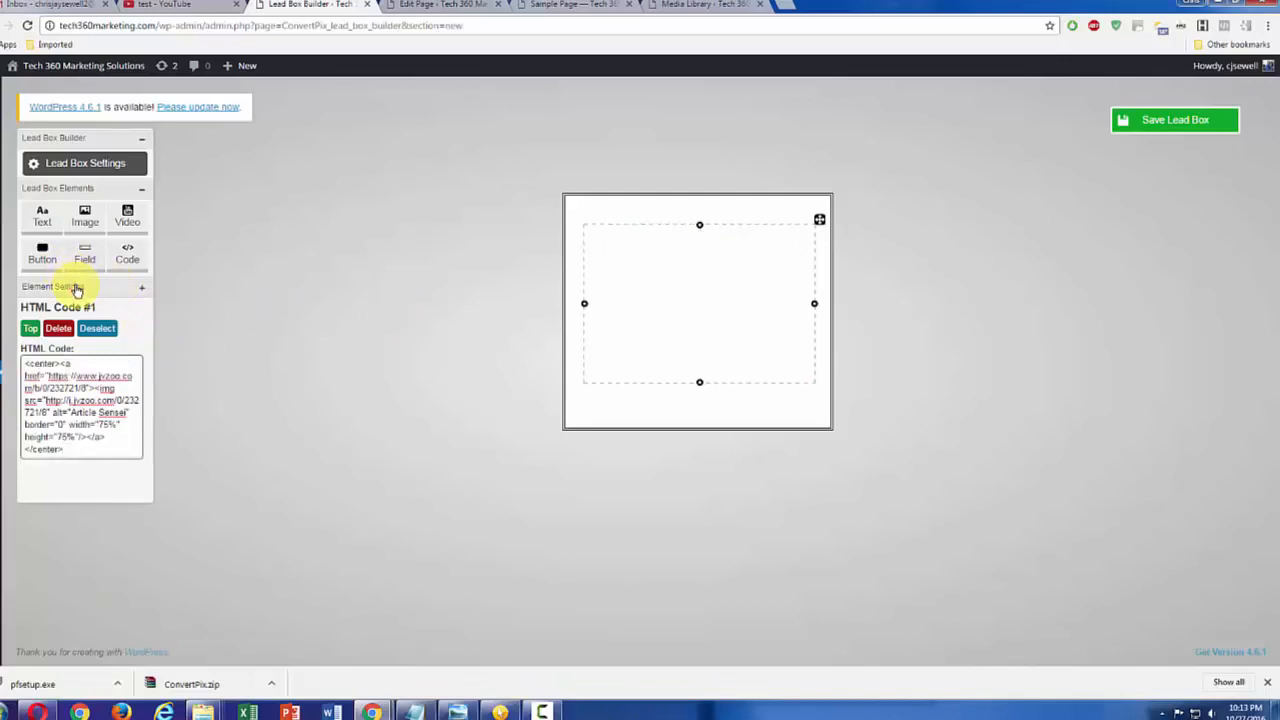
left_click(77, 289)
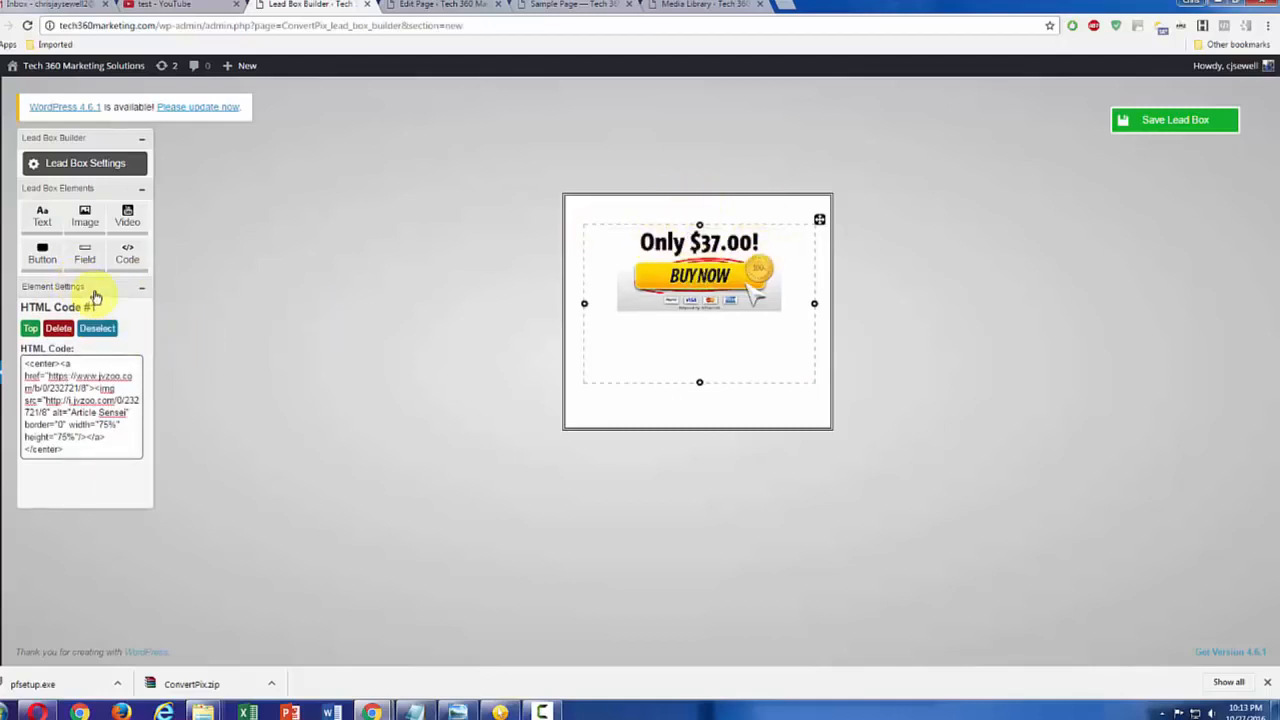
Step: Give the lead box a transparent background and save the lead box
left_click(105, 188)
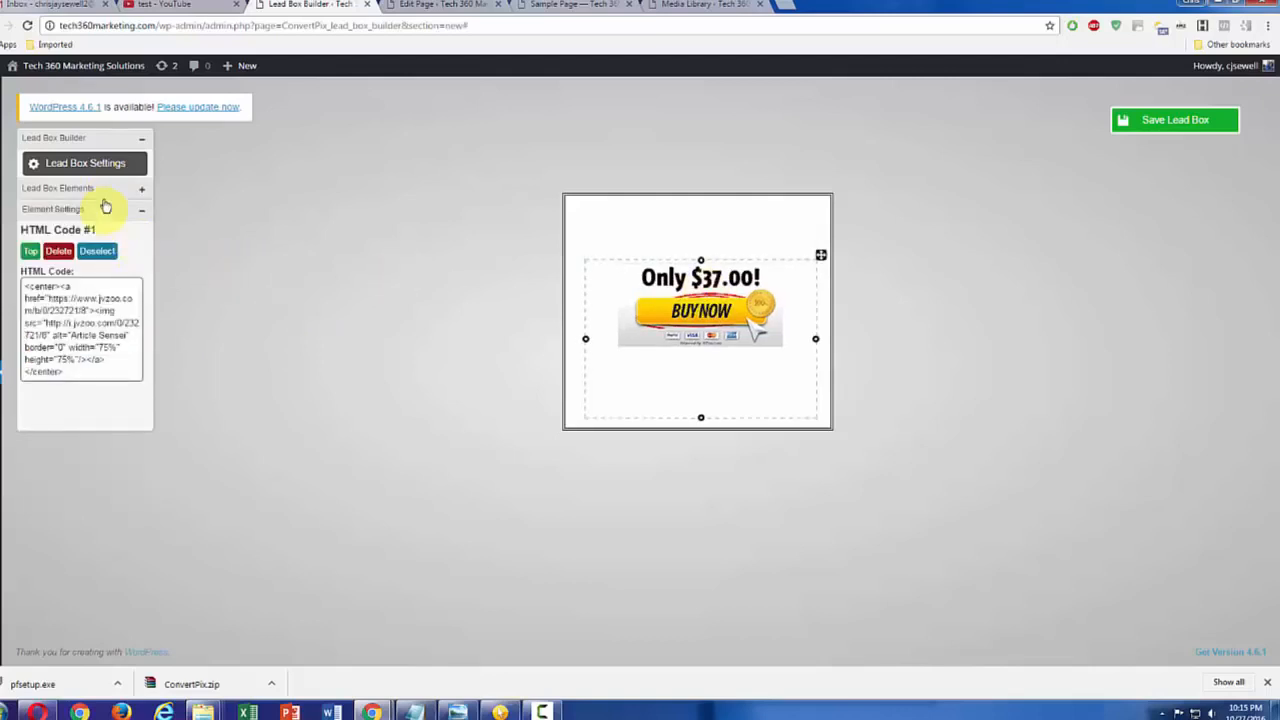
left_click(97, 170)
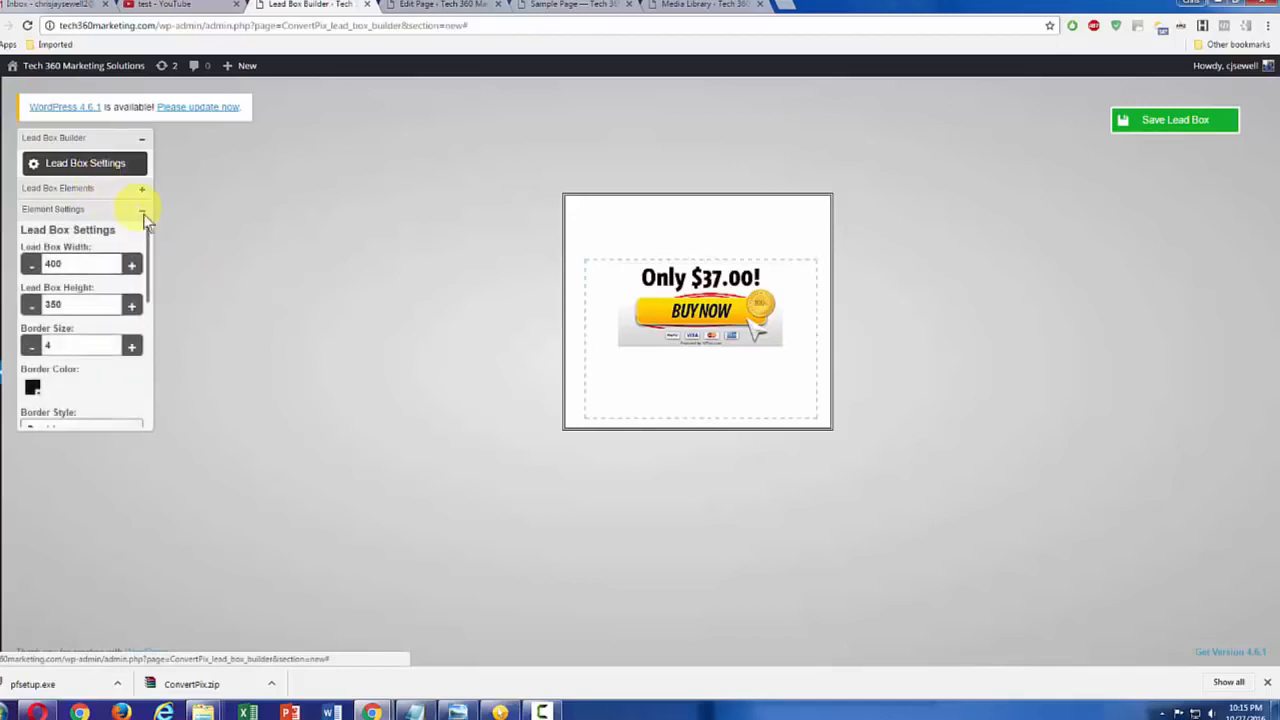
left_click_drag(148, 247, 147, 318)
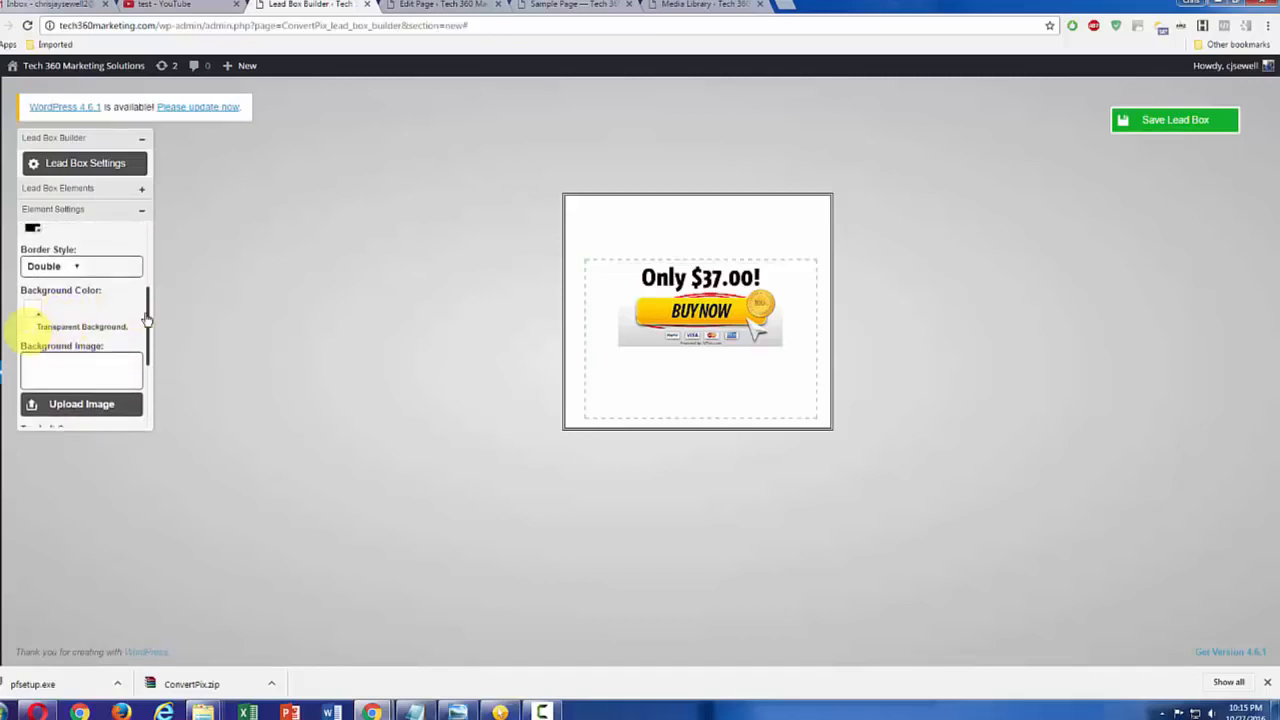
left_click(31, 326)
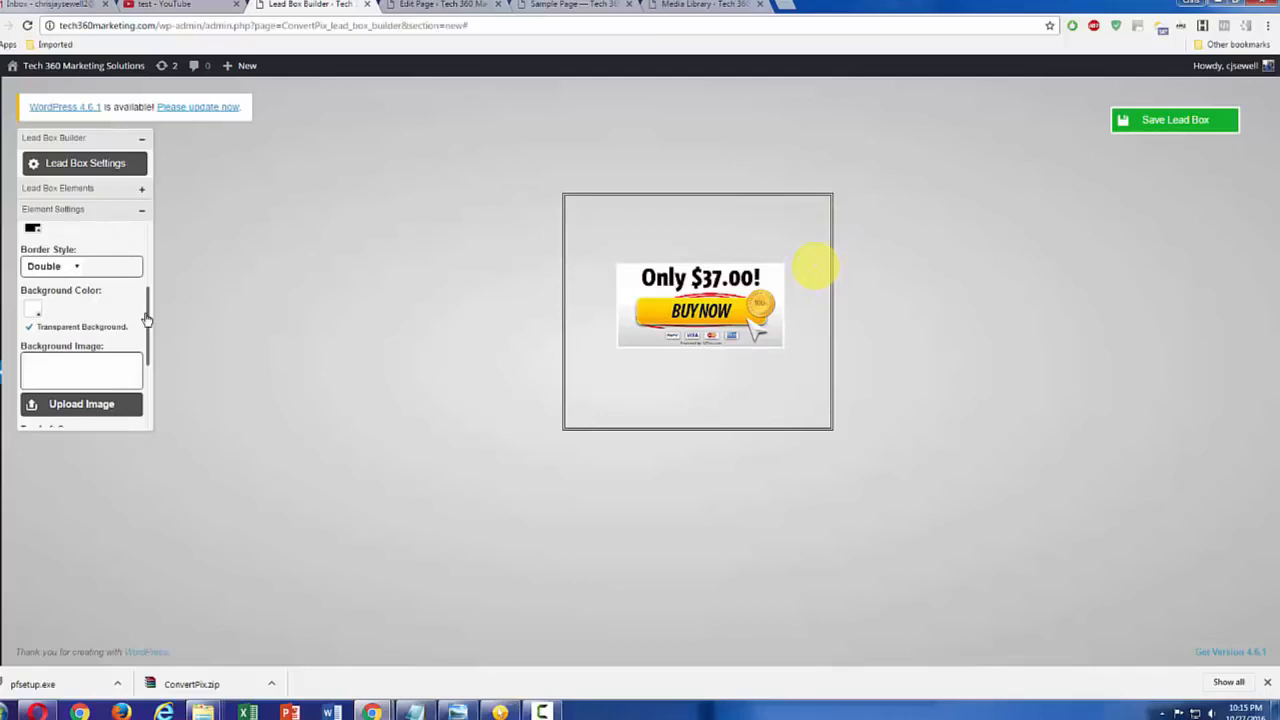
left_click(1172, 117)
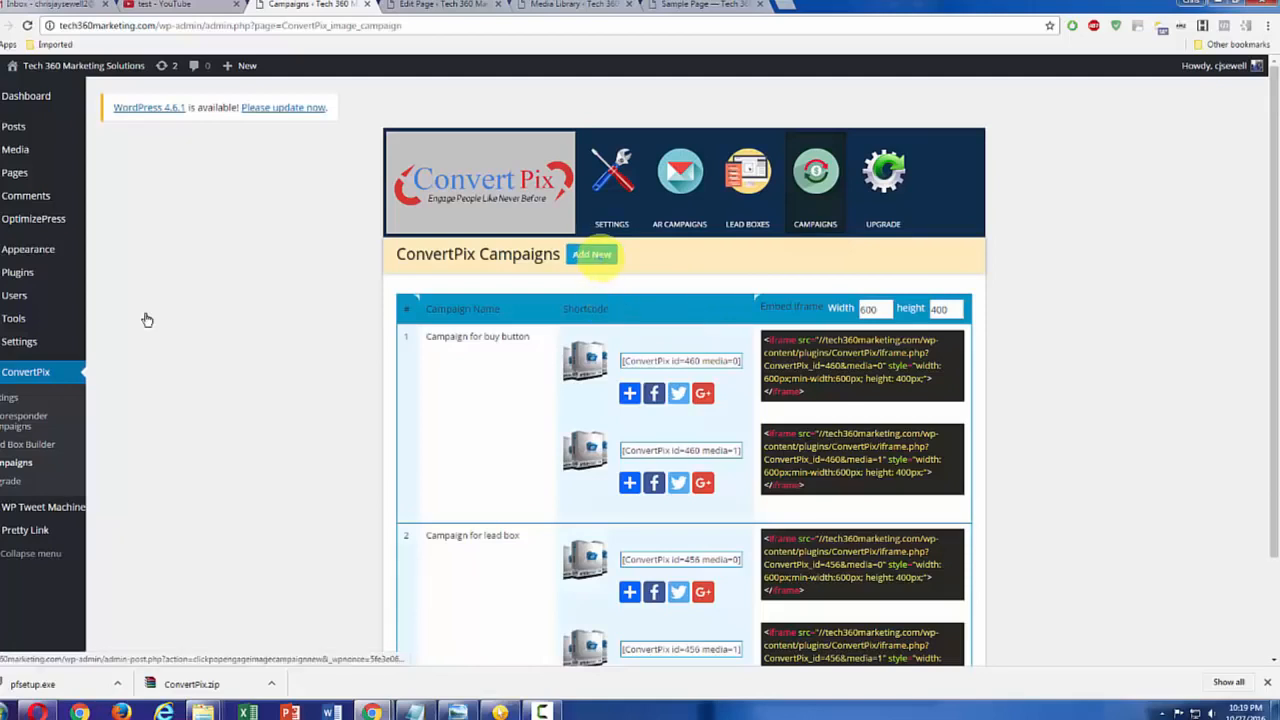
Step: Create an image campaign named "New Campaign for buy button" using the article-sensei-package image URL from the Media Library as its campaign image
left_click(592, 254)
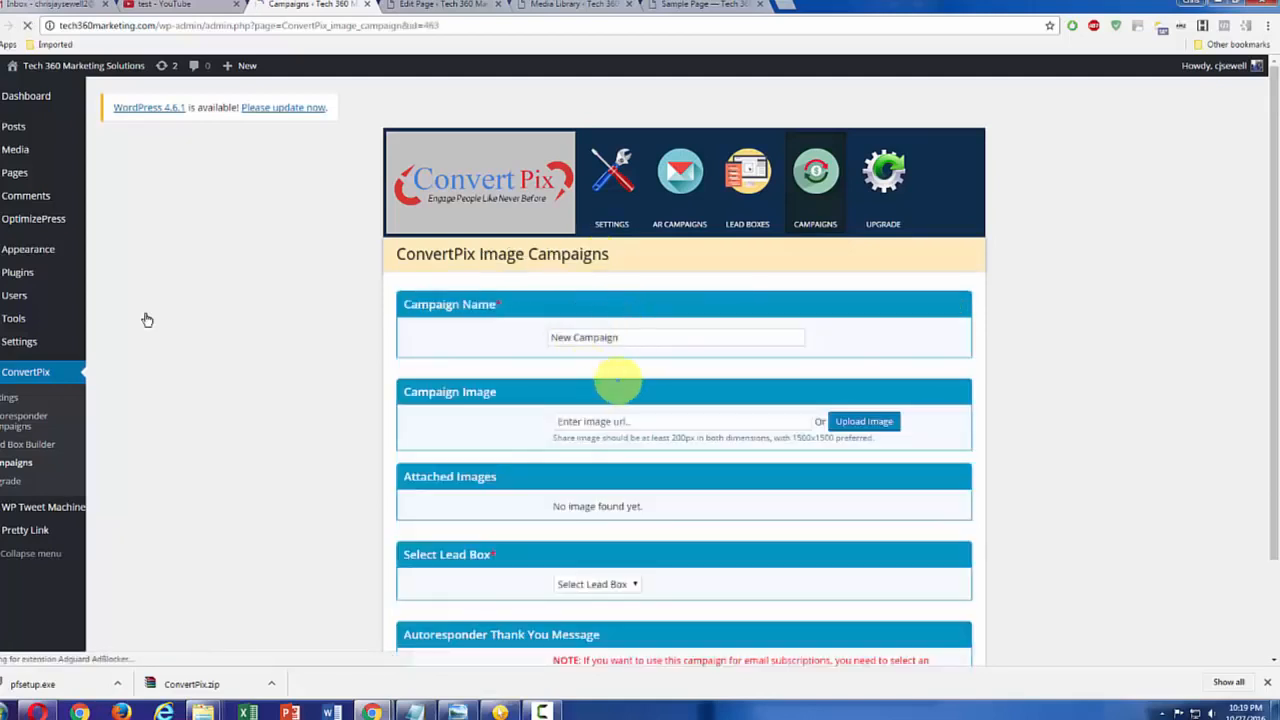
left_click(645, 337)
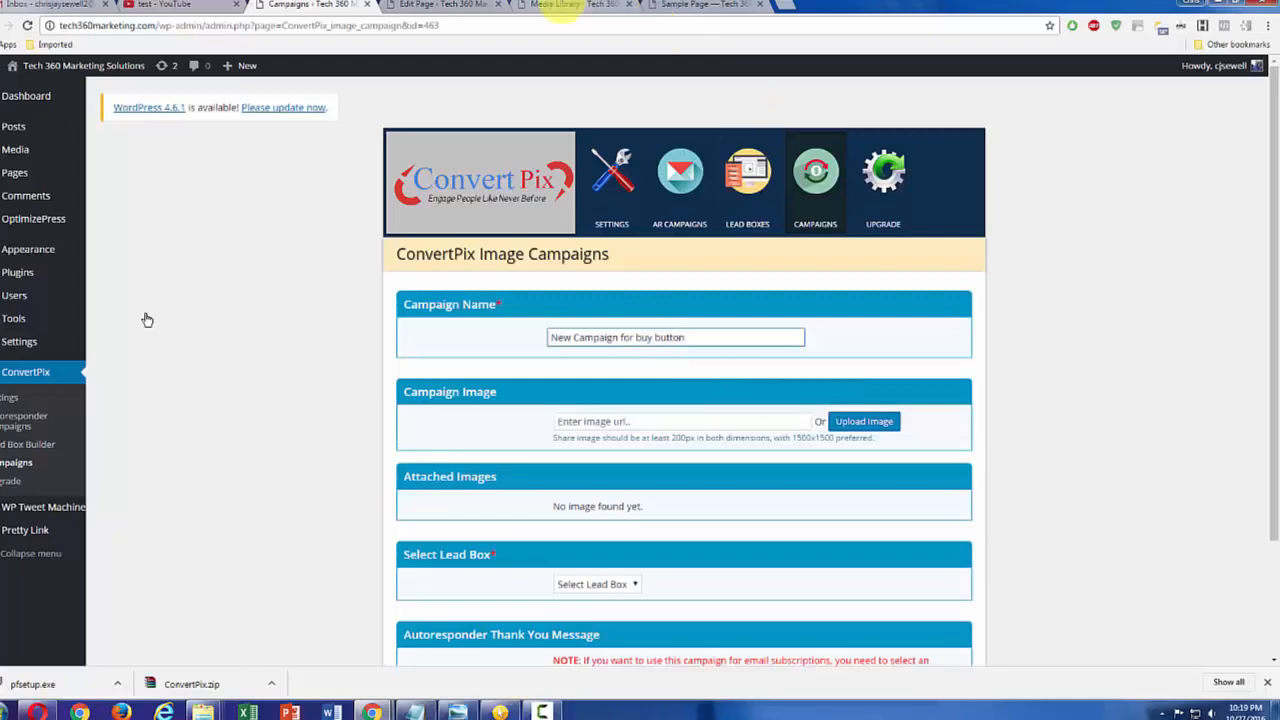
left_click(590, 5)
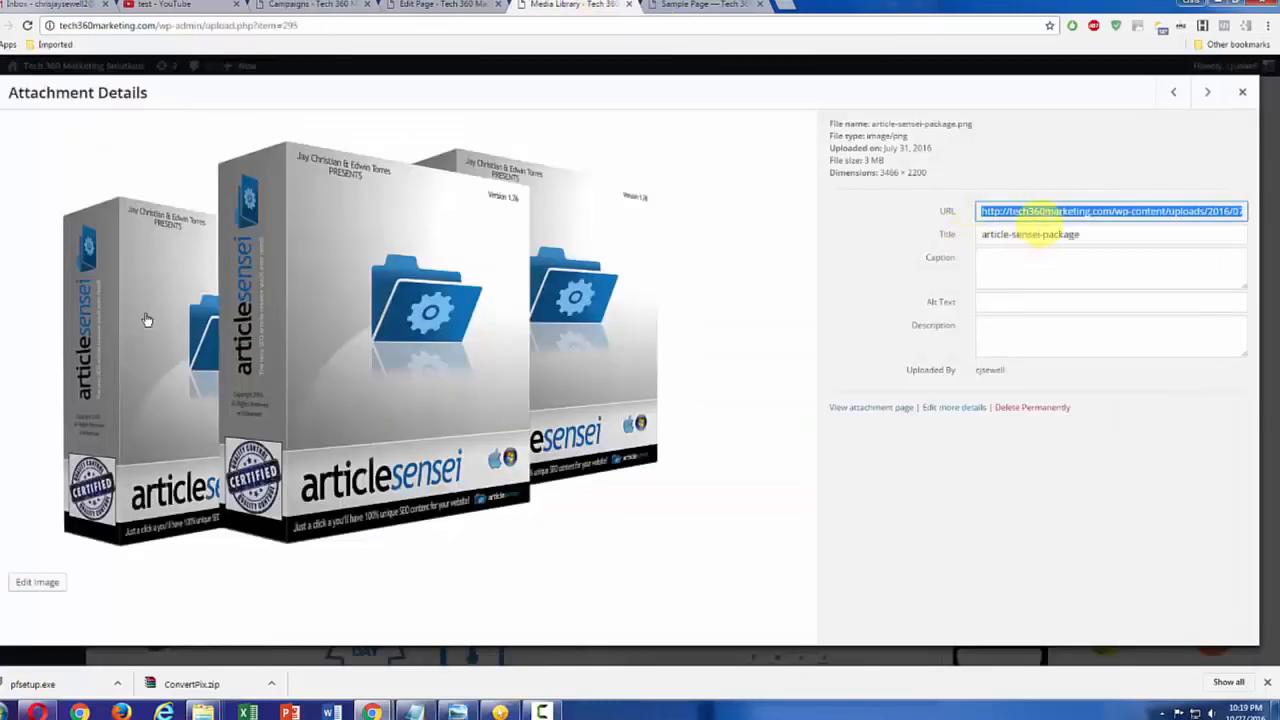
key("ctrl+c")
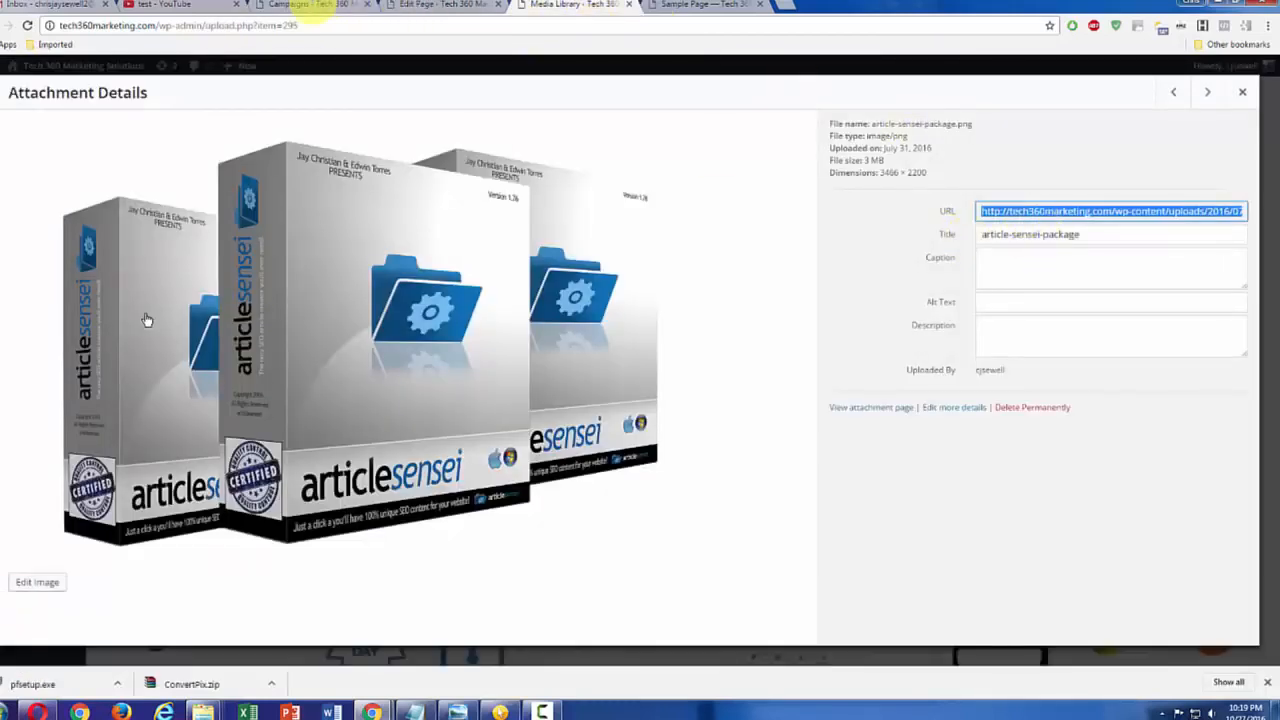
left_click(305, 5)
left_click(654, 420)
key("ctrl+v")
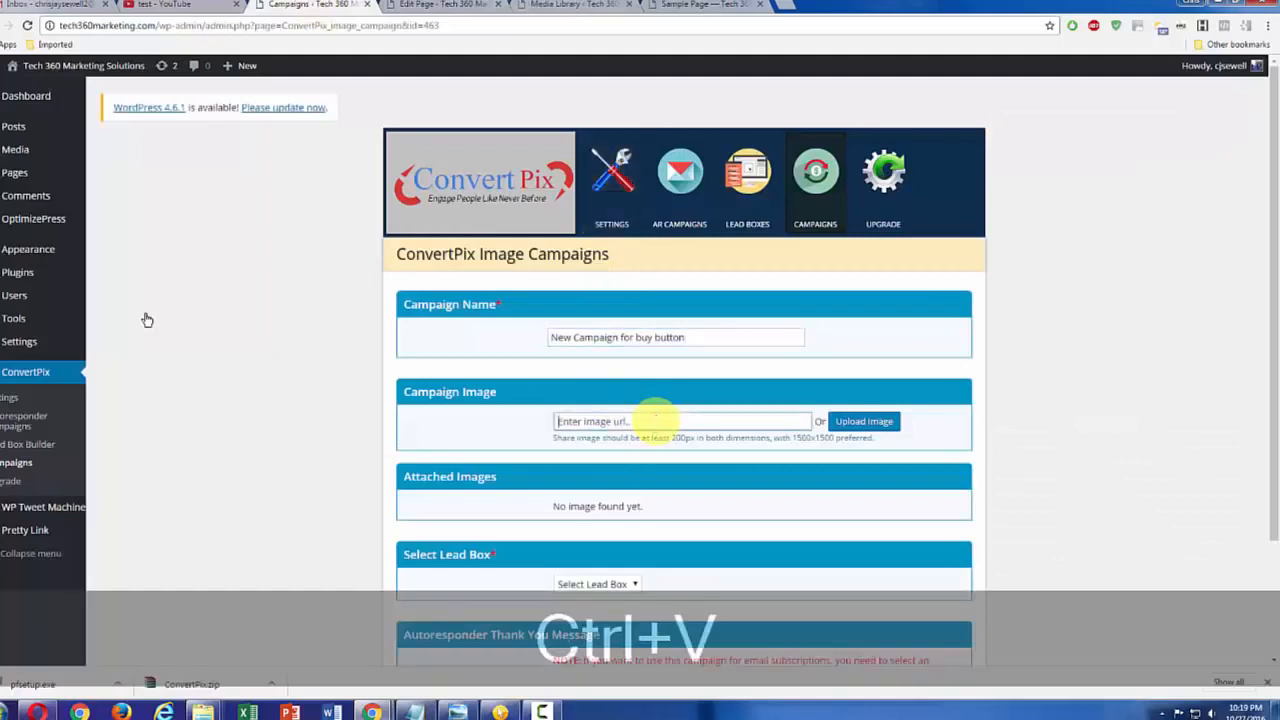
left_click(942, 433)
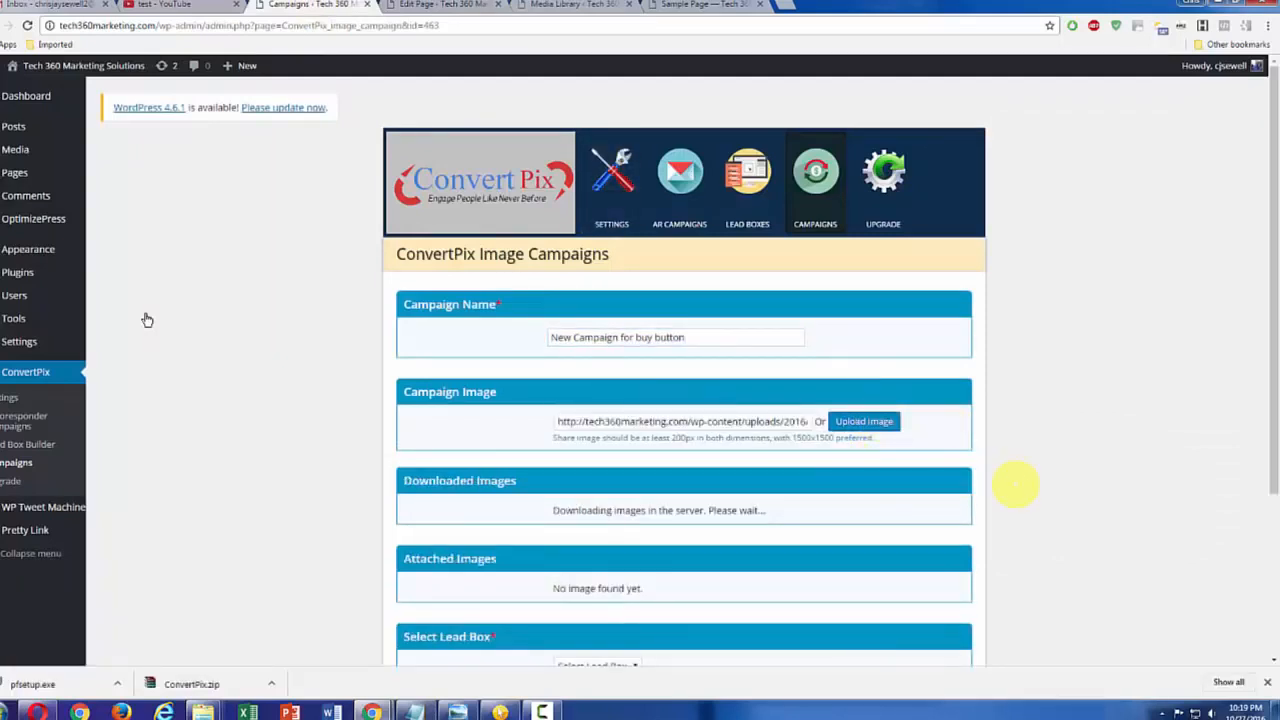
Step: Resize the downloaded campaign image to a width of 600 in the photo editor and close the editor
scroll(1015, 488, "down", 1)
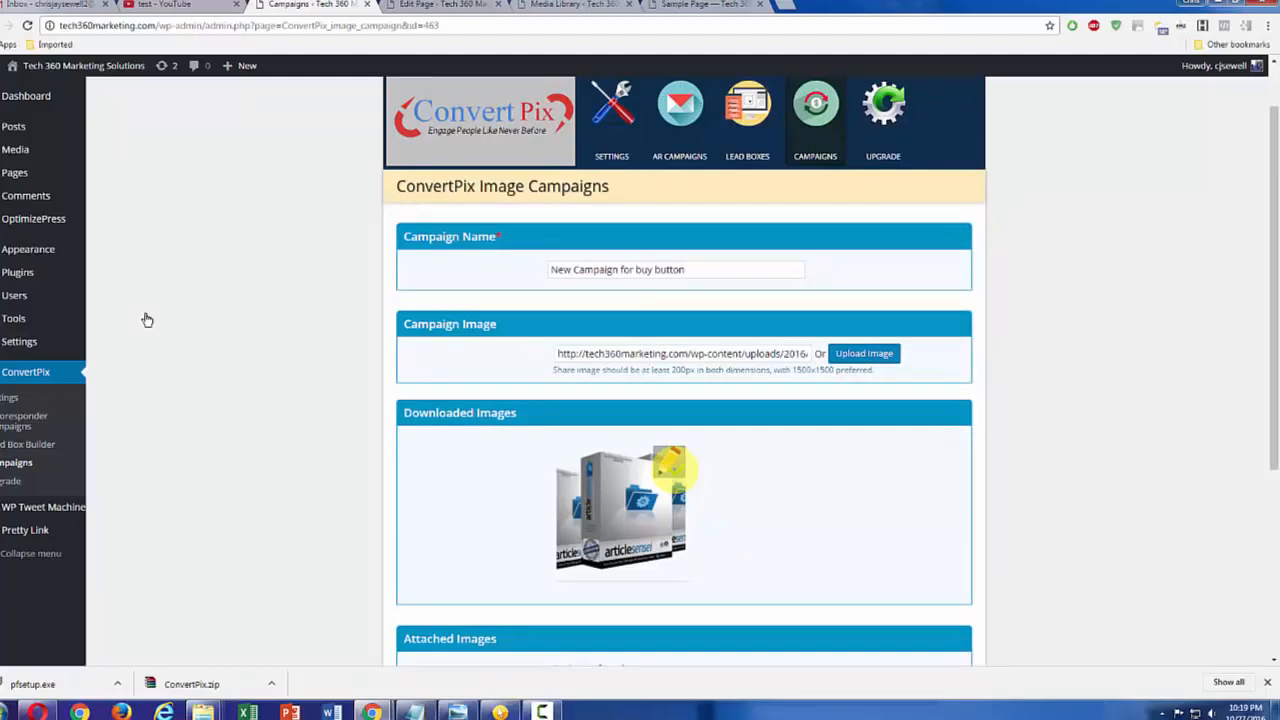
left_click(670, 470)
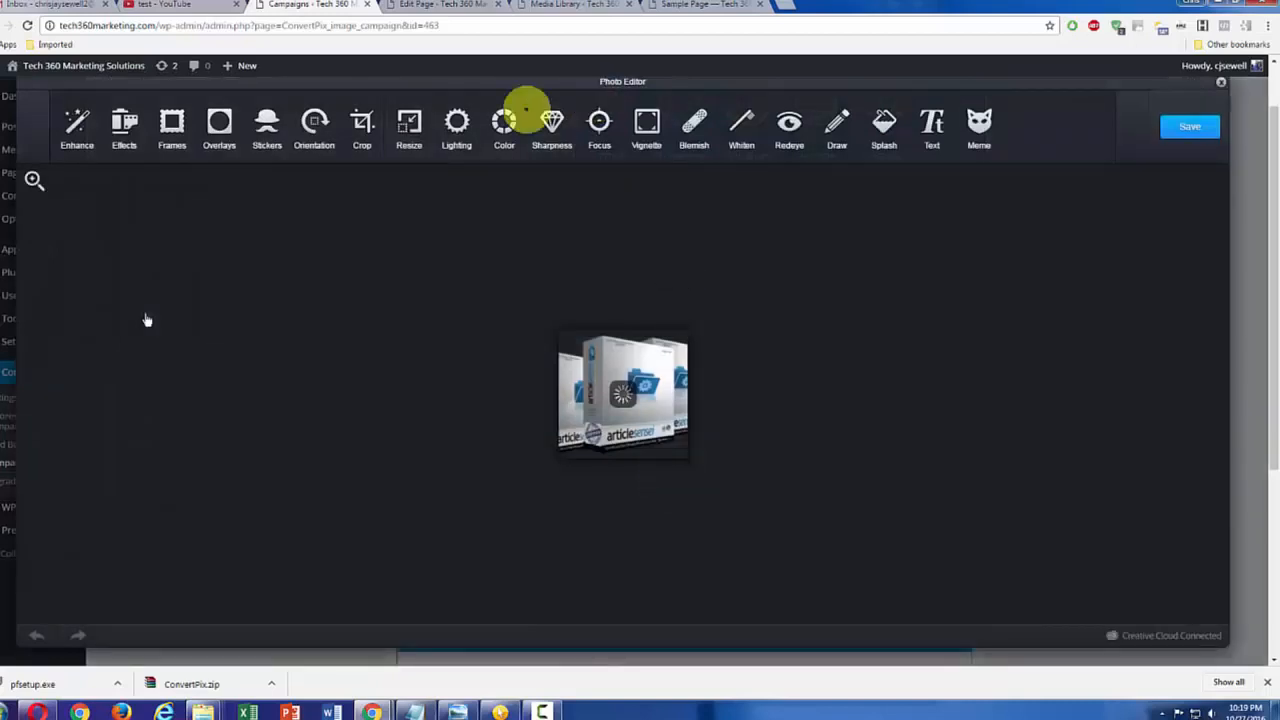
left_click(409, 147)
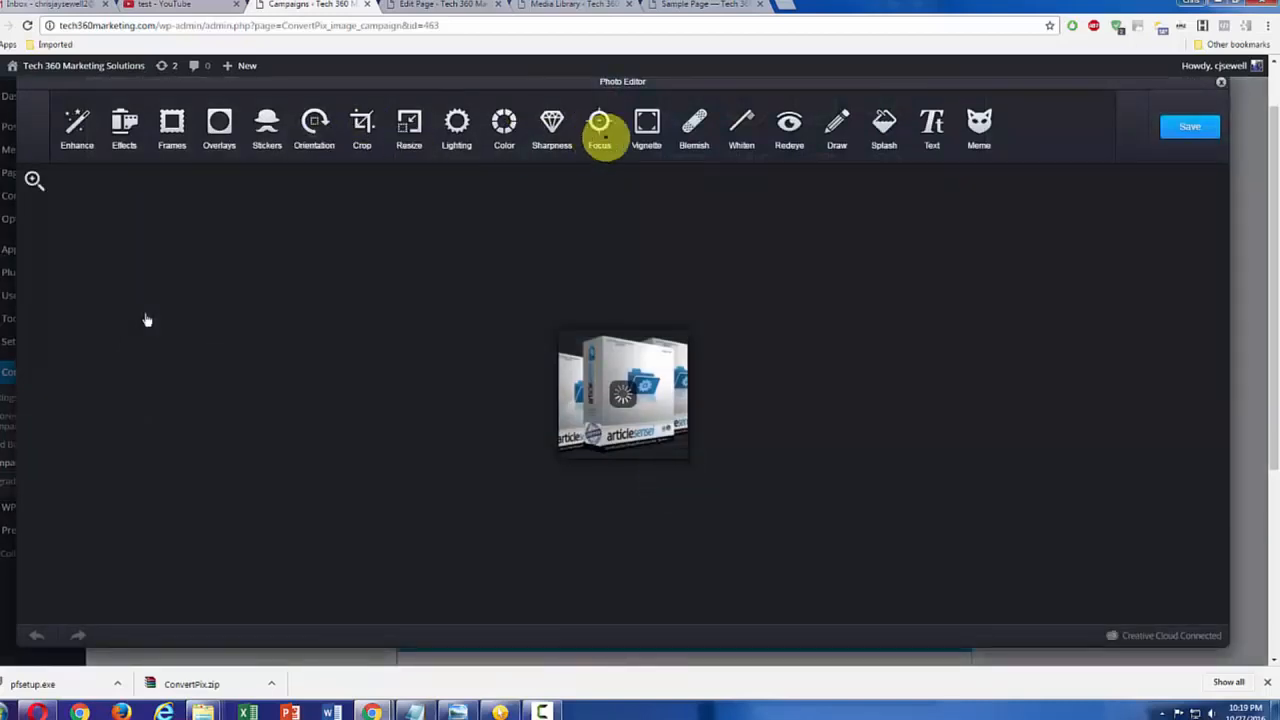
type("600")
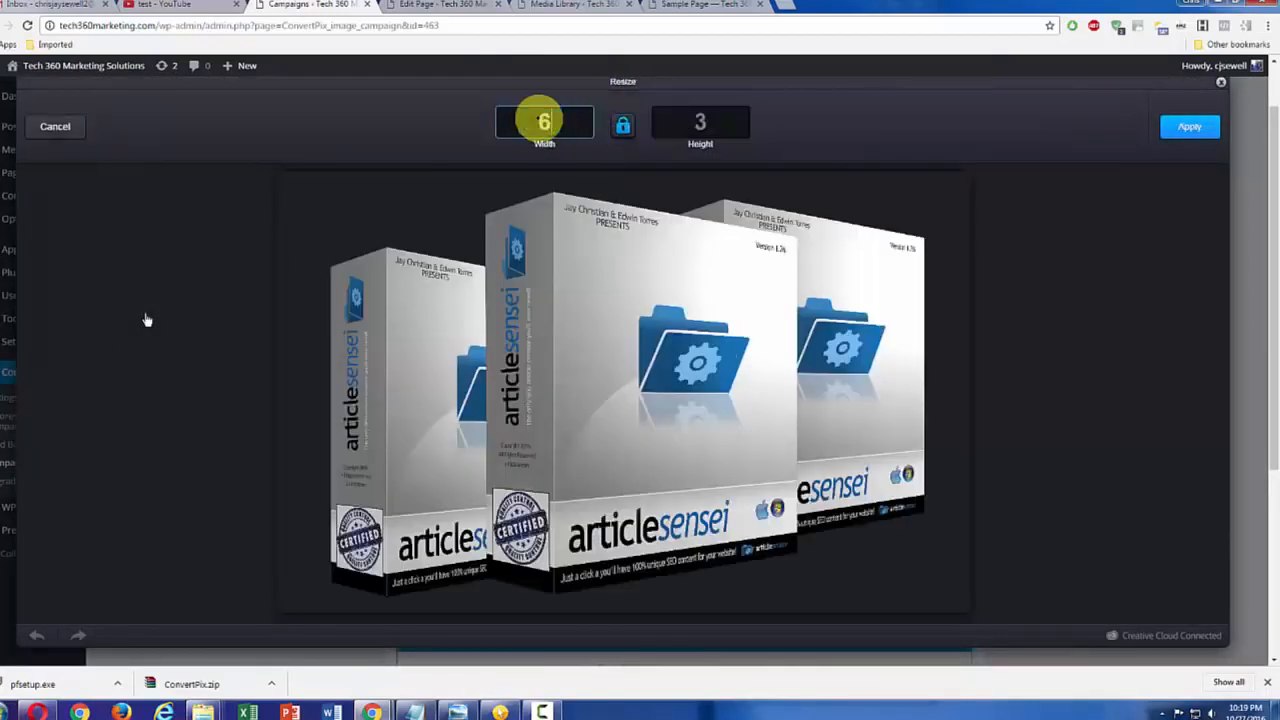
left_click(1212, 126)
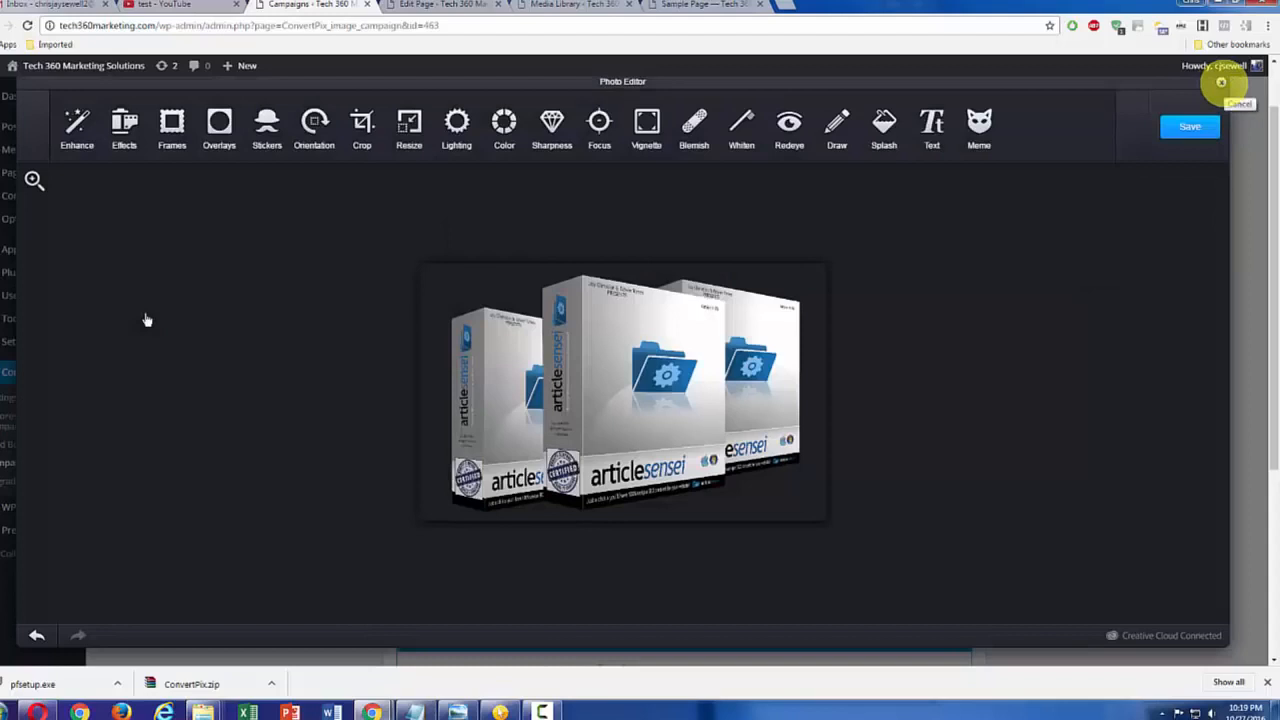
left_click(1221, 82)
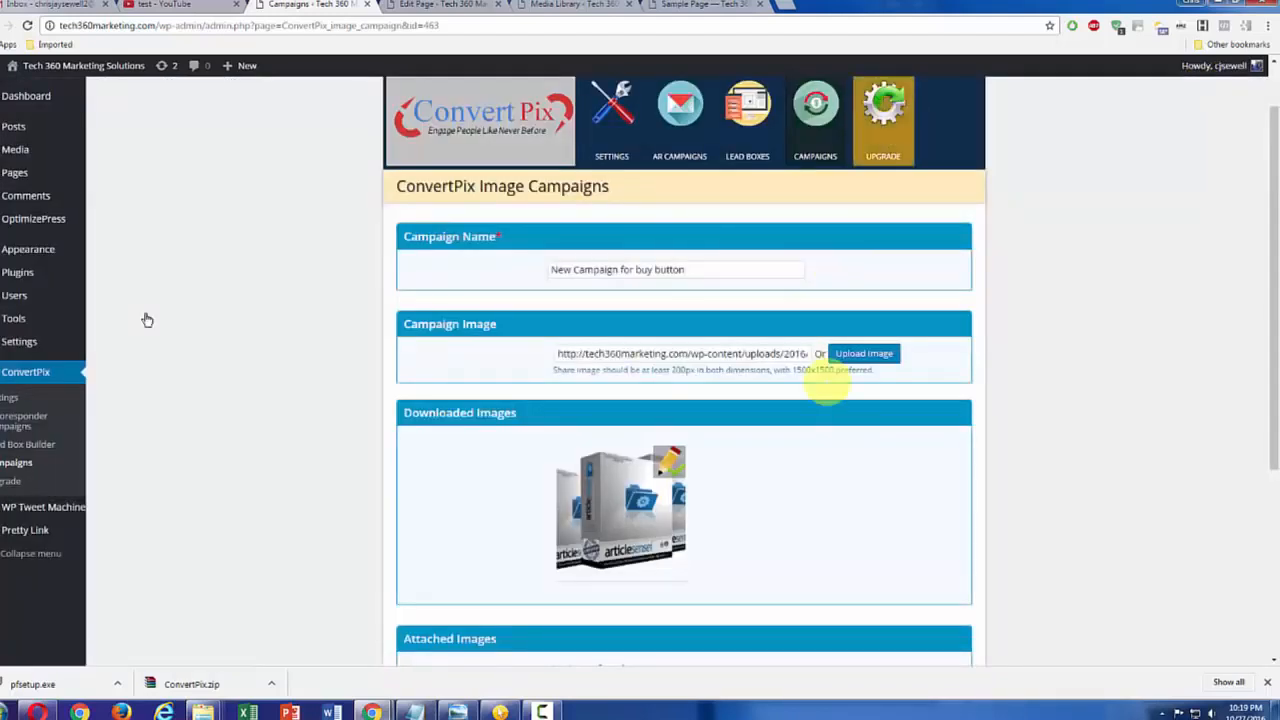
Step: Assign the "buy button" lead box to the New Campaign for buy button and save the campaign
scroll(865, 455, "down", 2)
scroll(865, 455, "down", 1)
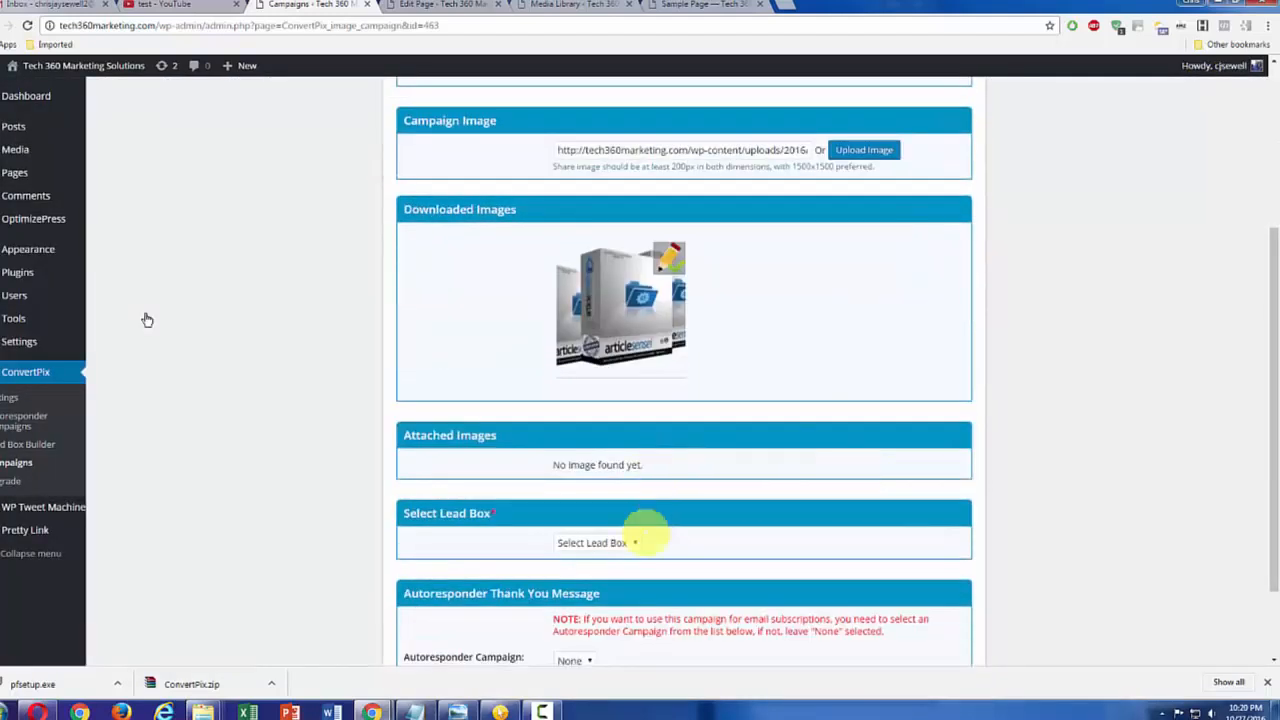
left_click(634, 542)
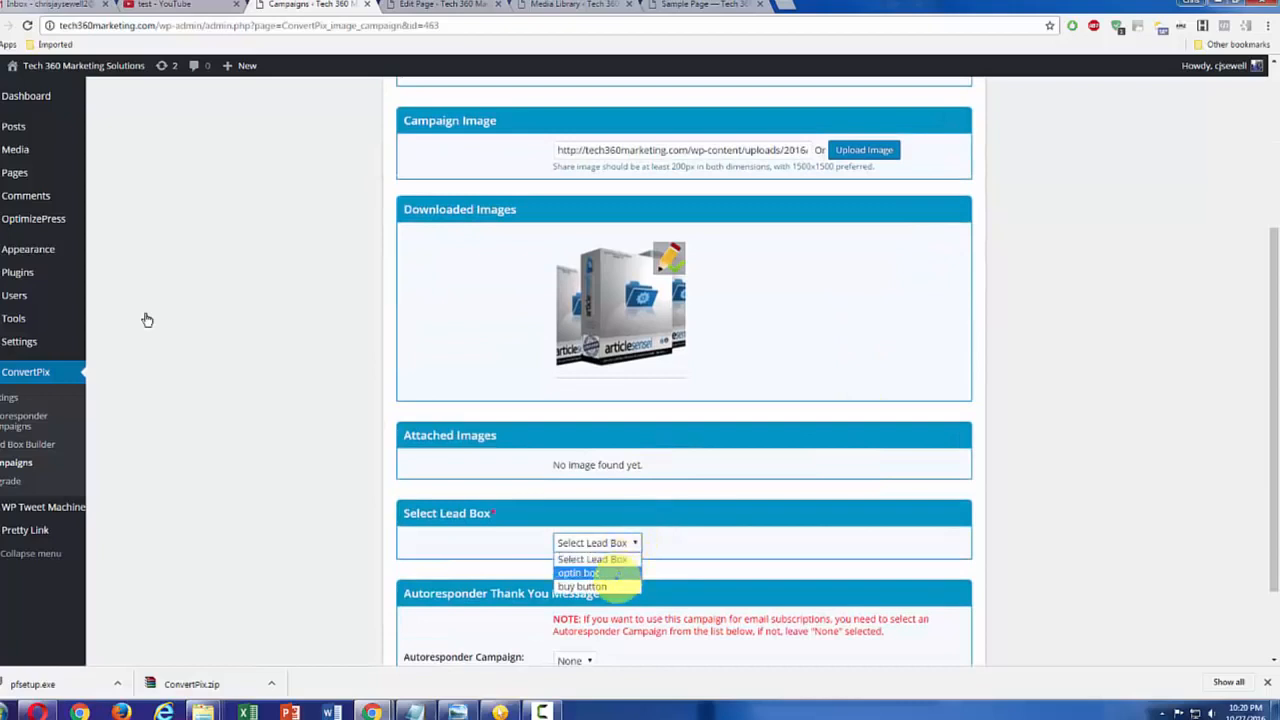
left_click(600, 586)
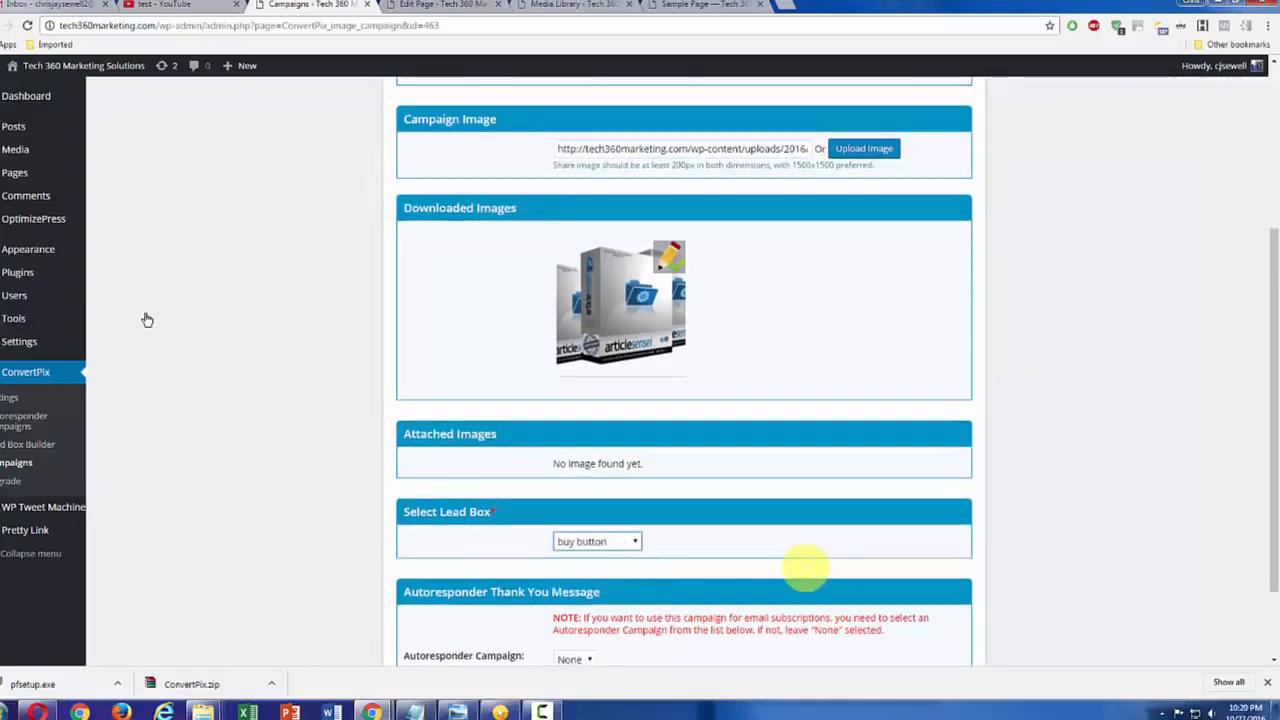
scroll(147, 319, "down", 1)
left_click(944, 588)
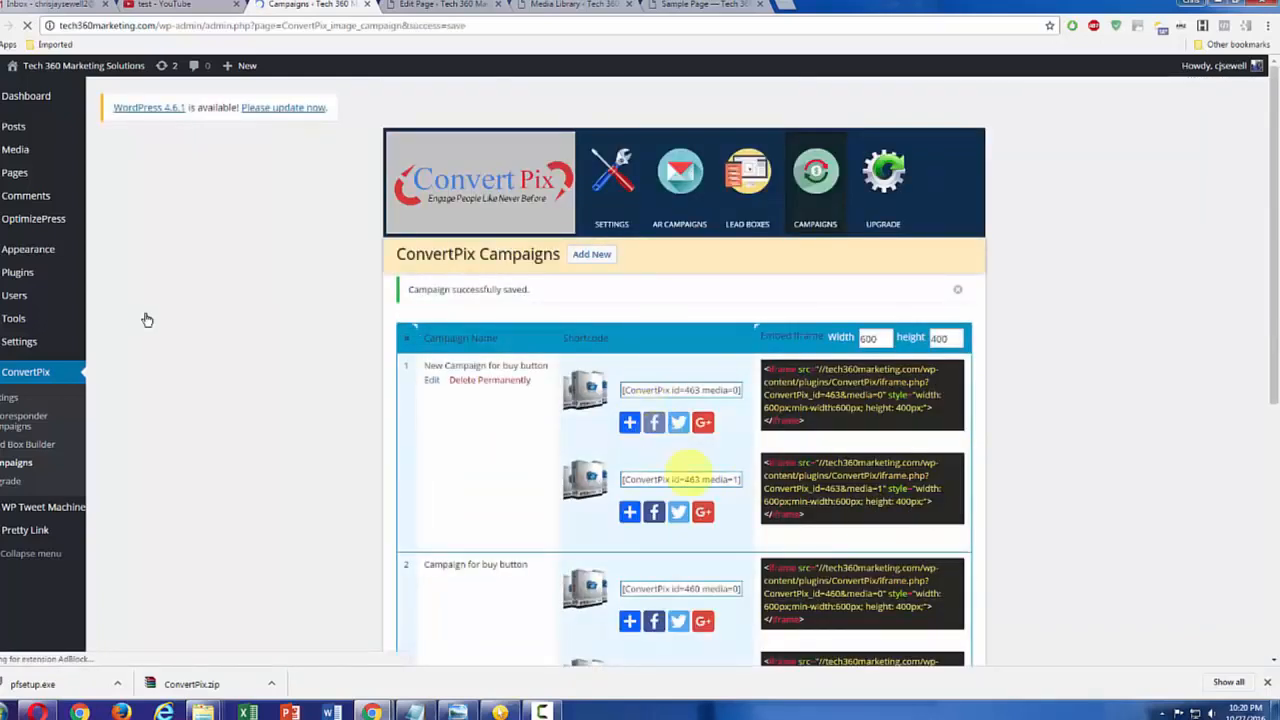
Step: Replace the iframe code in the Sample Page with the new campaign's second iframe embed code (media=1) and update the page
scroll(147, 319, "down", 1)
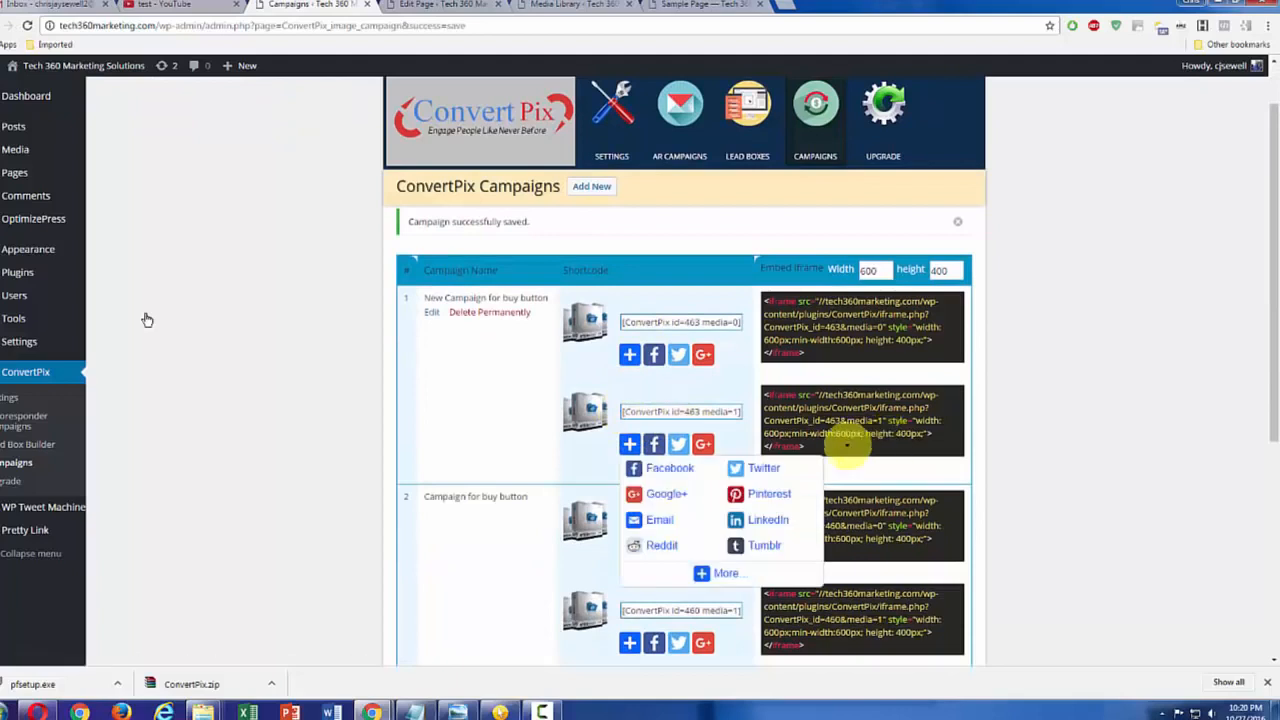
left_click_drag(812, 447, 756, 396)
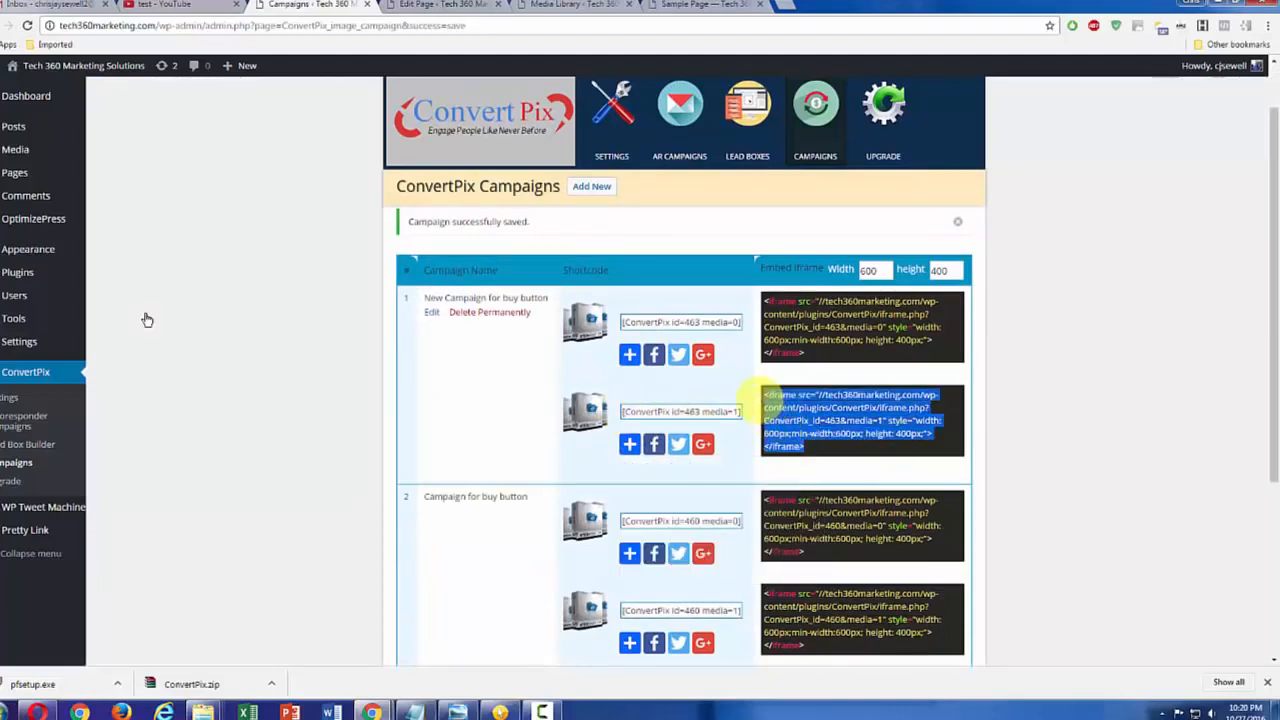
key("ctrl+c")
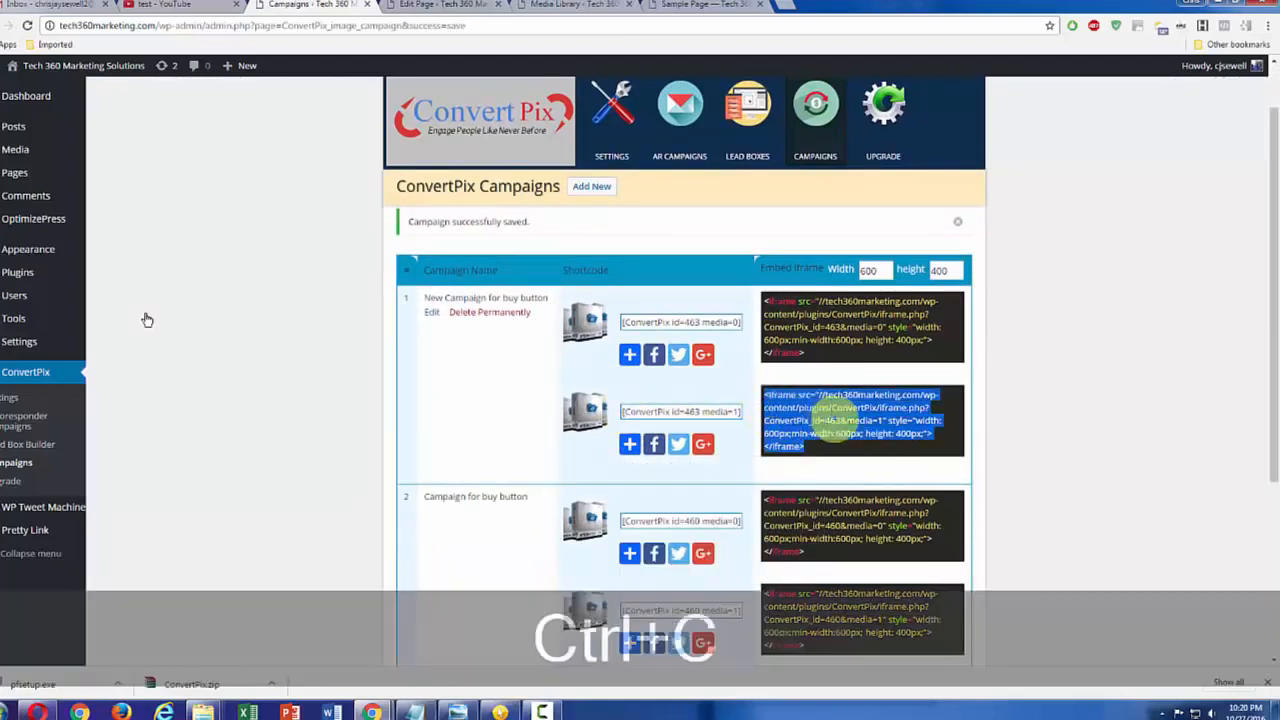
key("ctrl+Tab")
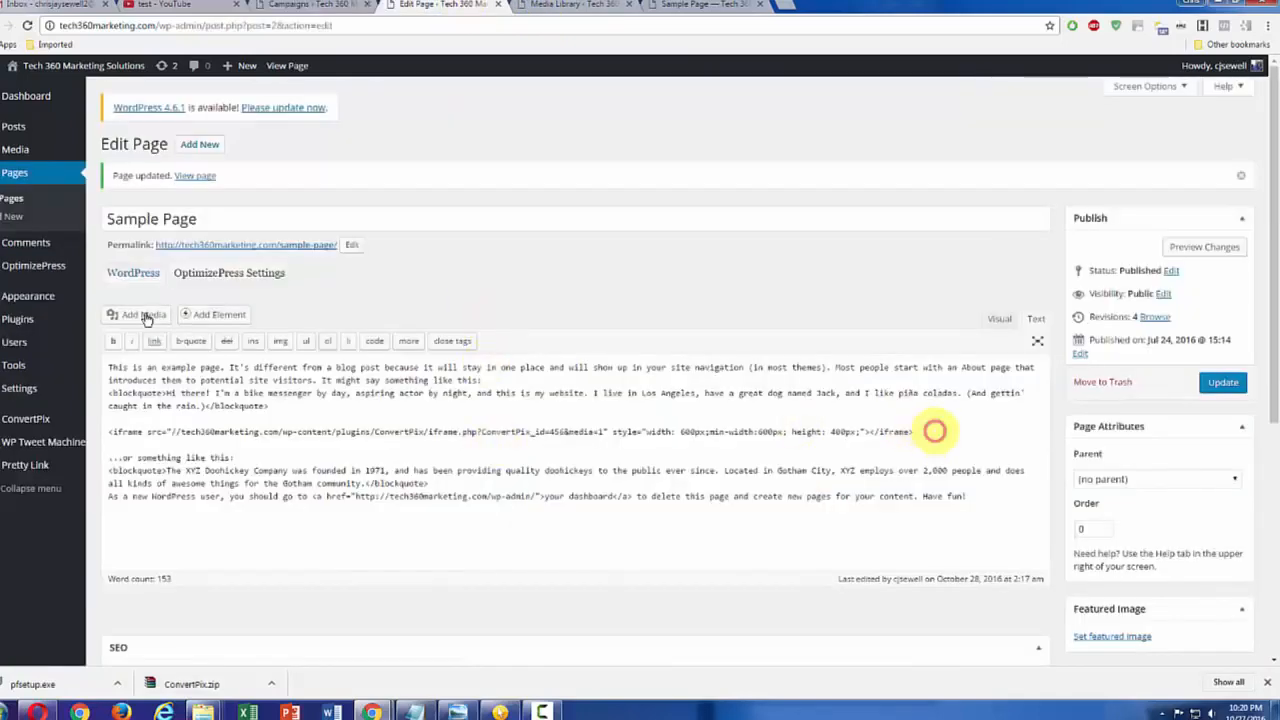
left_click_drag(934, 431, 108, 431)
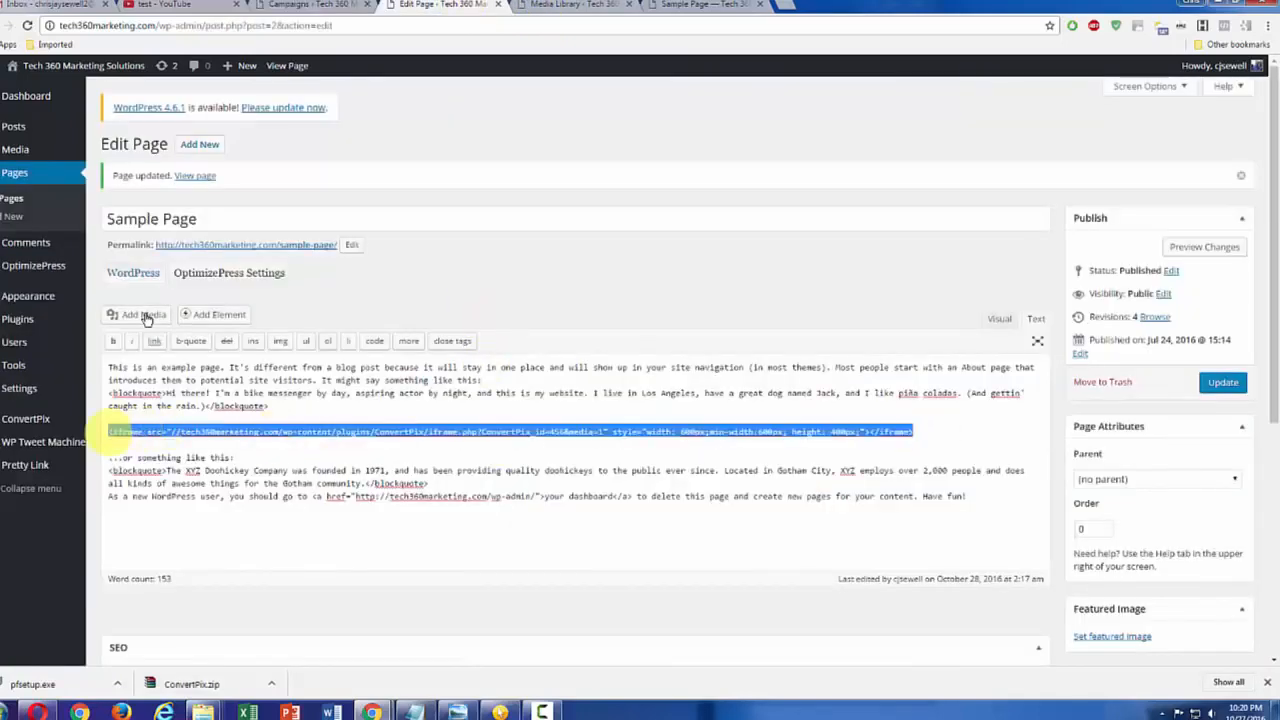
key("ctrl+v")
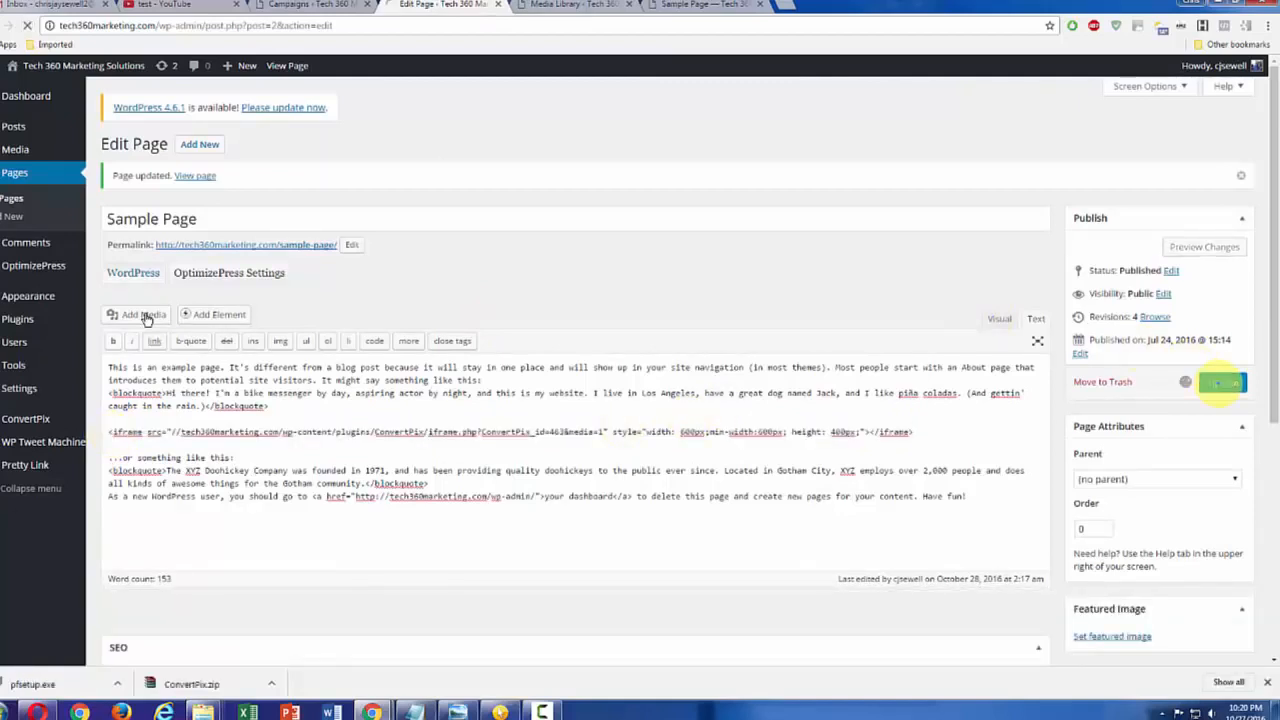
Step: Reload the published Sample Page and check the buy button overlay on the Article Sensei image
left_click(705, 4)
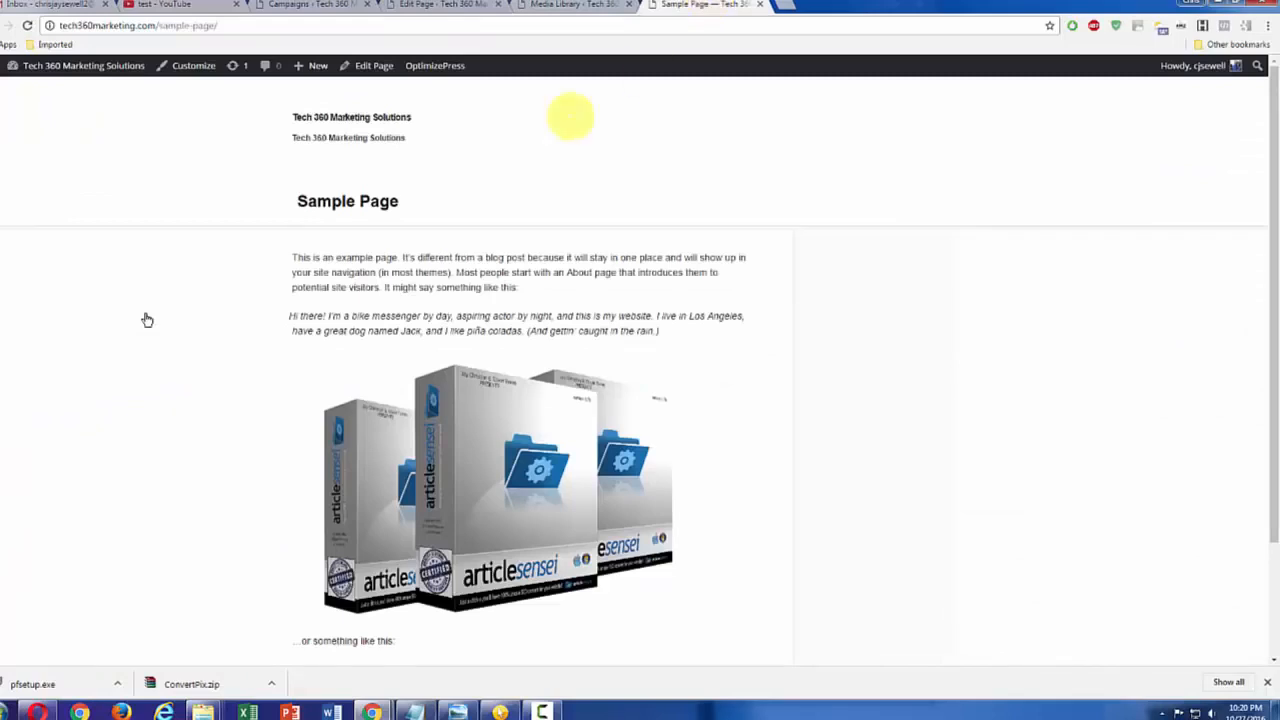
left_click(27, 25)
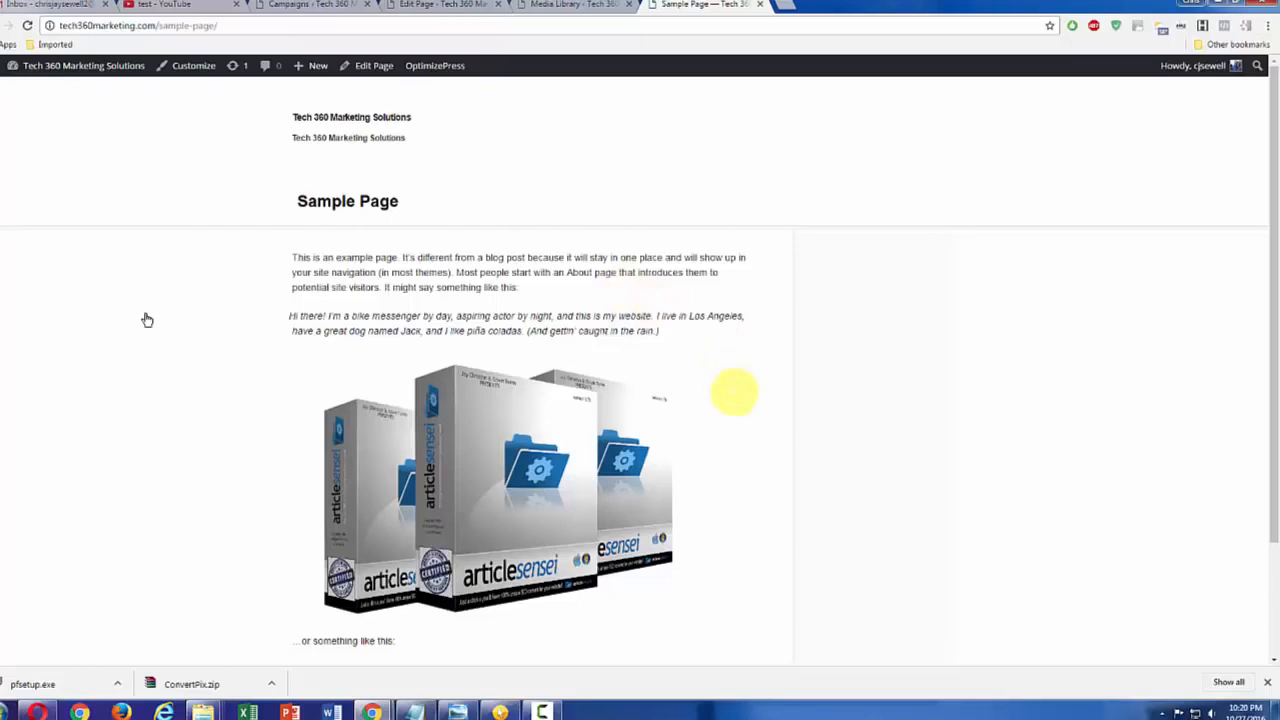
mouse_move(595, 443)
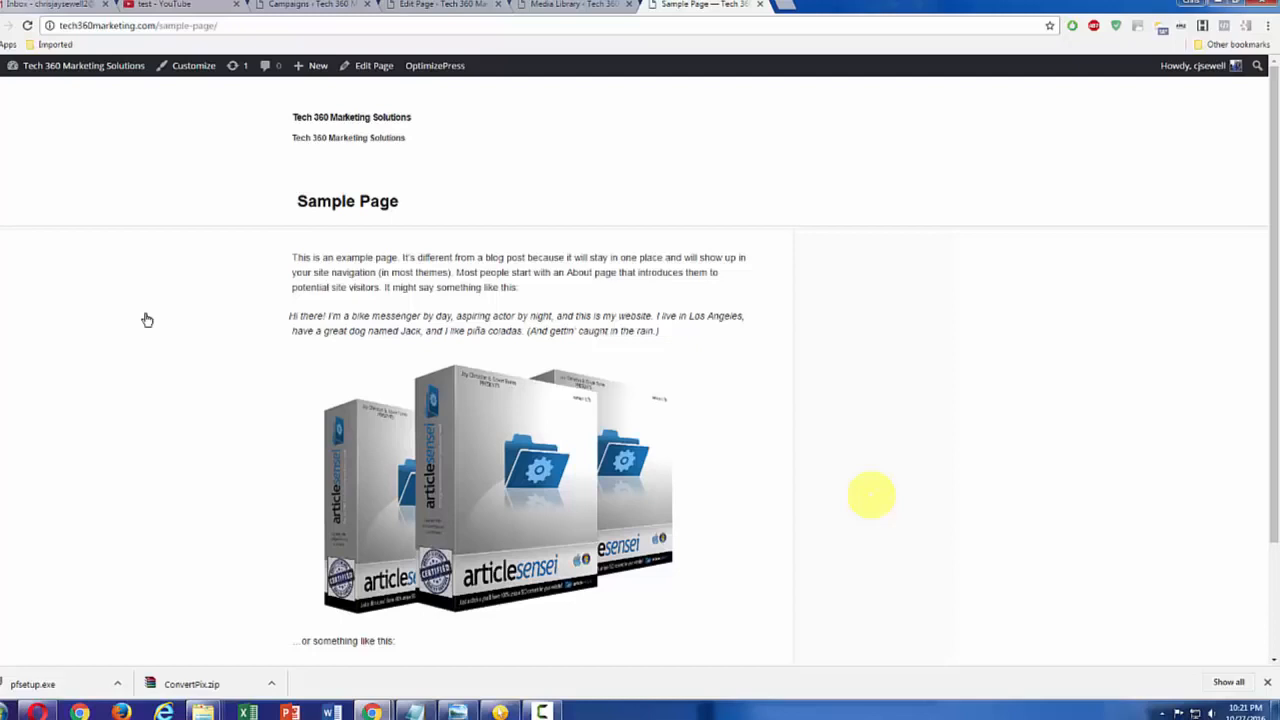
mouse_move(617, 498)
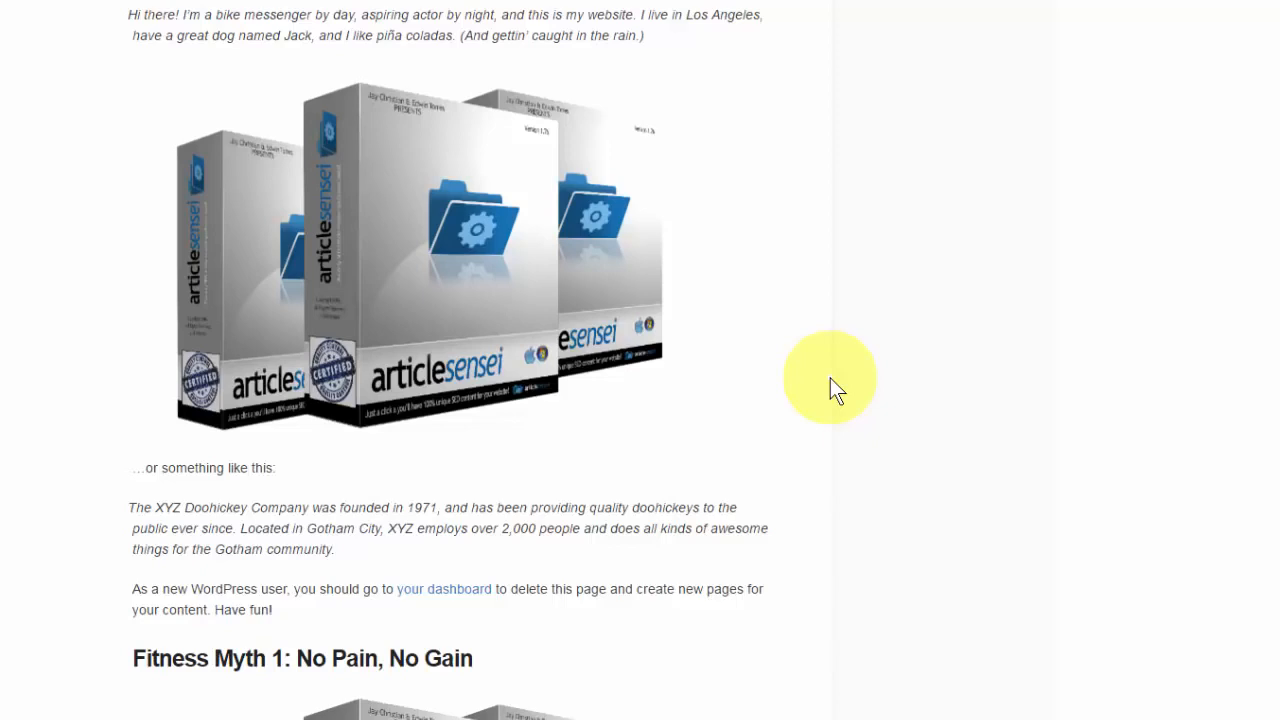
Step: Examine the e-book opt-in overlay on the first Article Sensei image and the overlay on the image under Fitness Myth 1
scroll(866, 353, "up", 2)
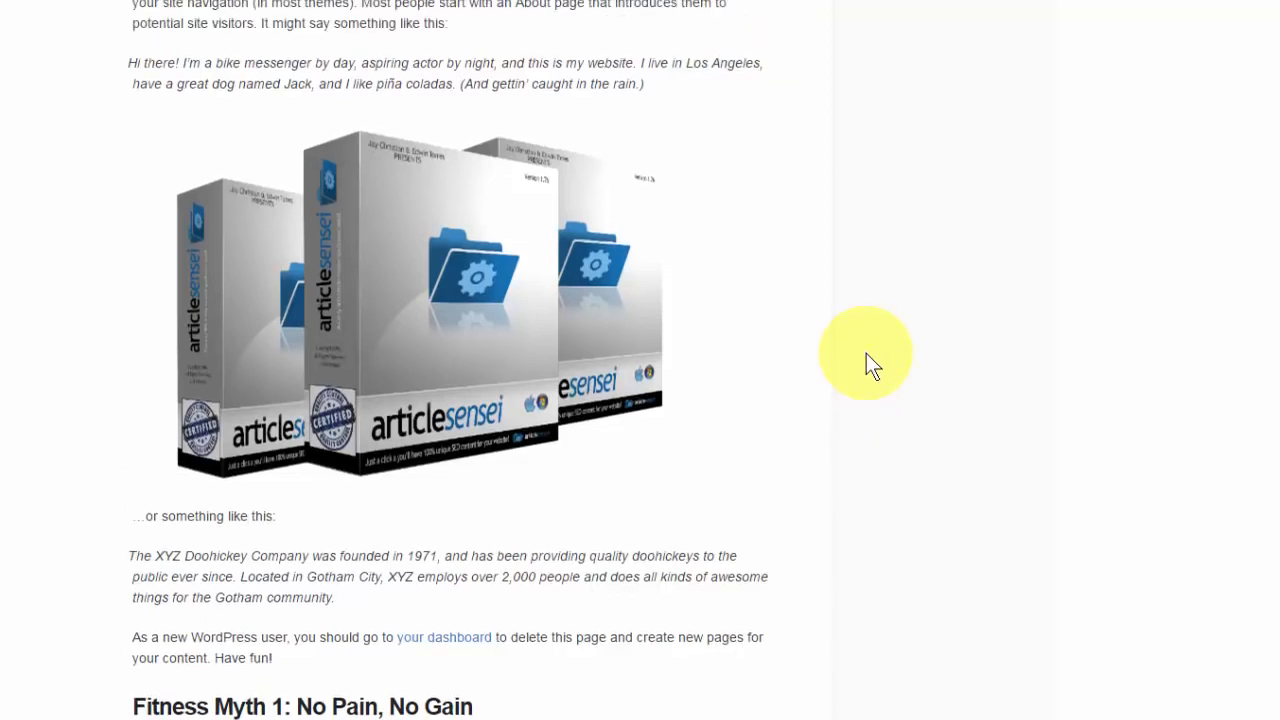
scroll(866, 353, "up", 1)
scroll(866, 353, "down", 1)
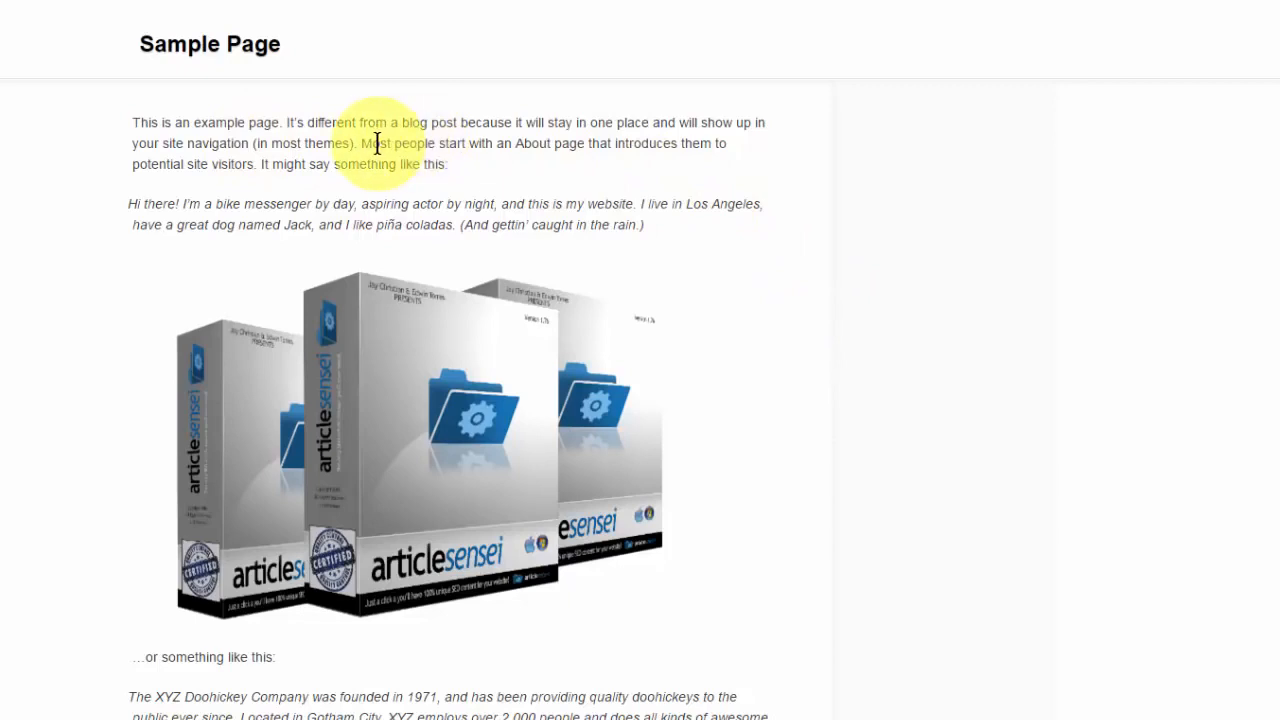
mouse_move(532, 306)
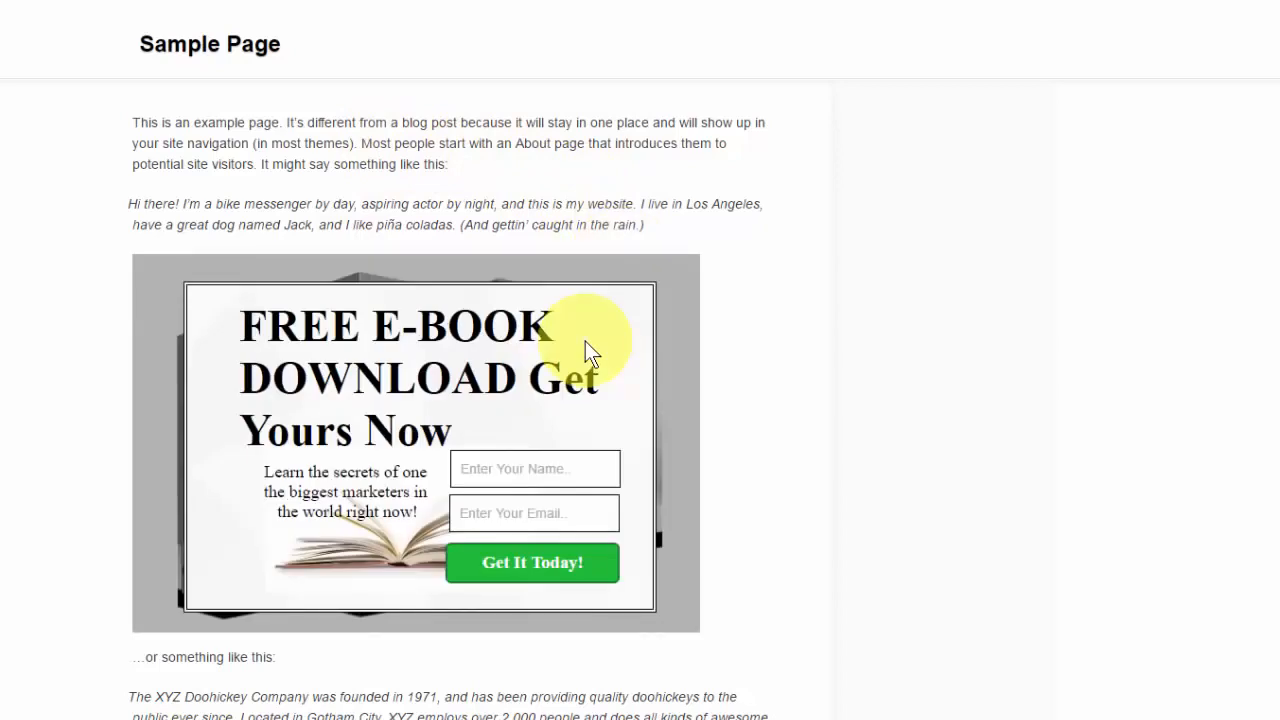
scroll(869, 362, "down", 2)
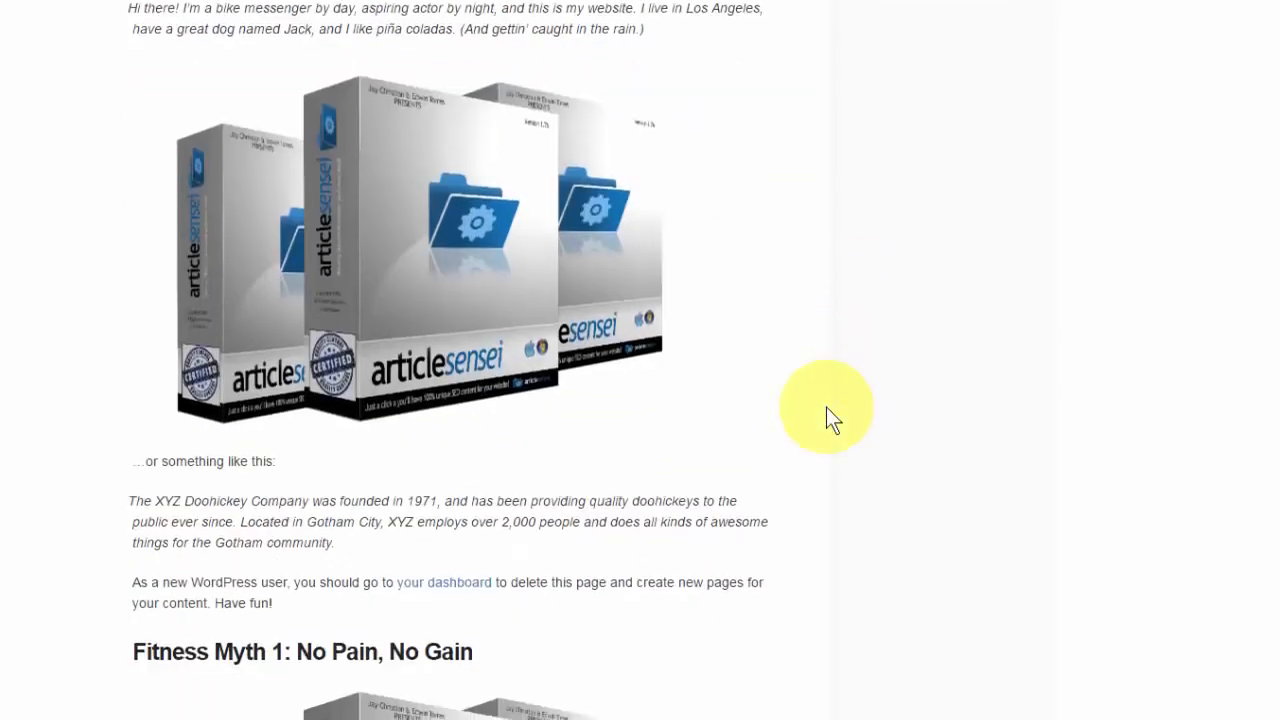
scroll(826, 417, "down", 1)
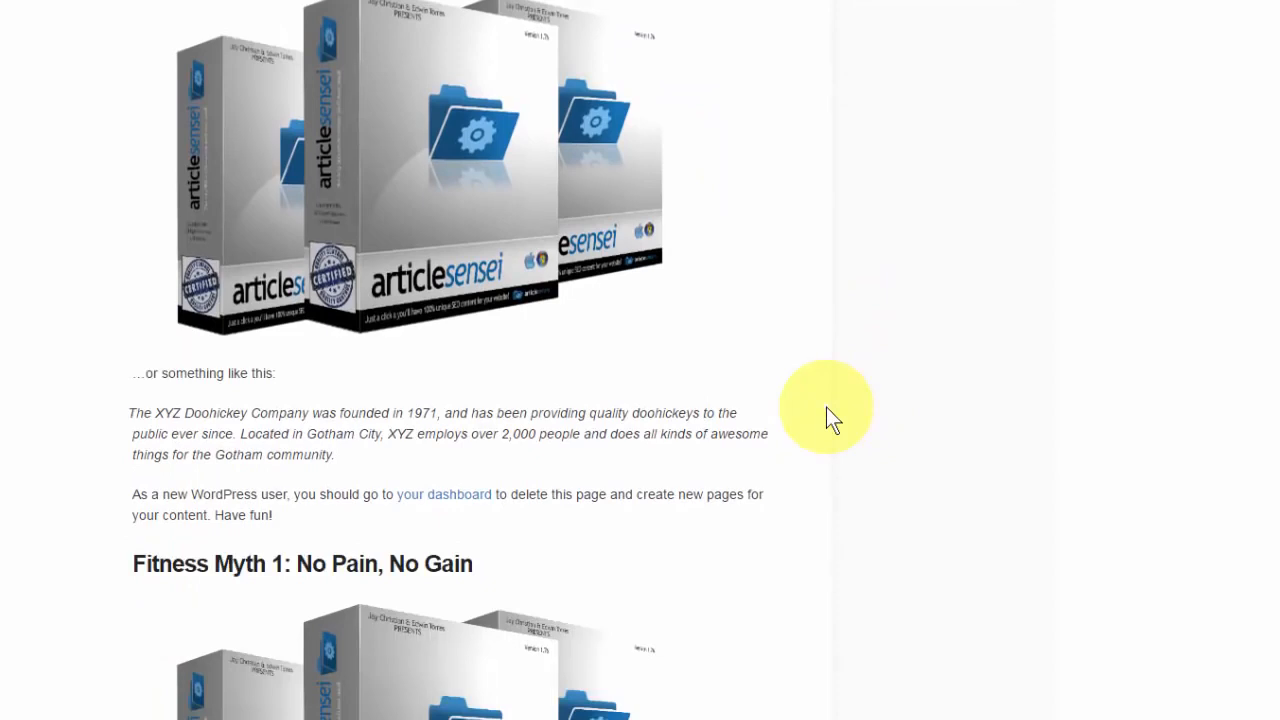
scroll(827, 409, "down", 3)
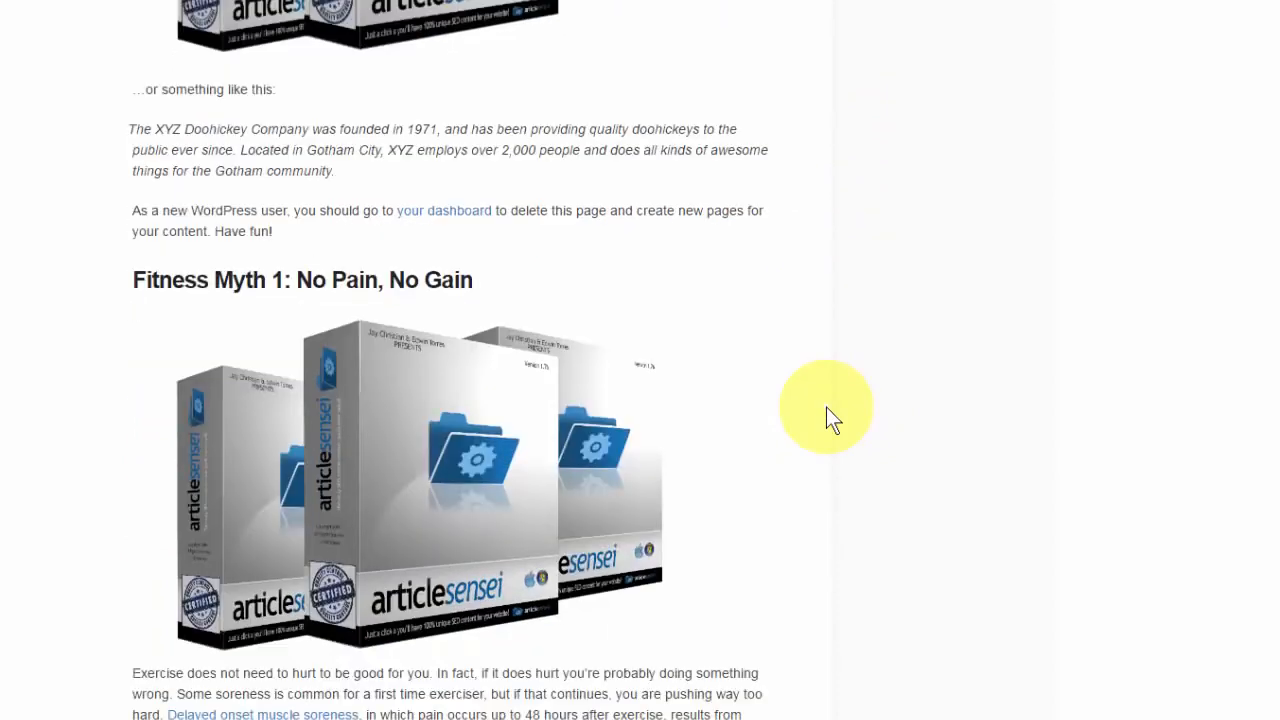
mouse_move(613, 439)
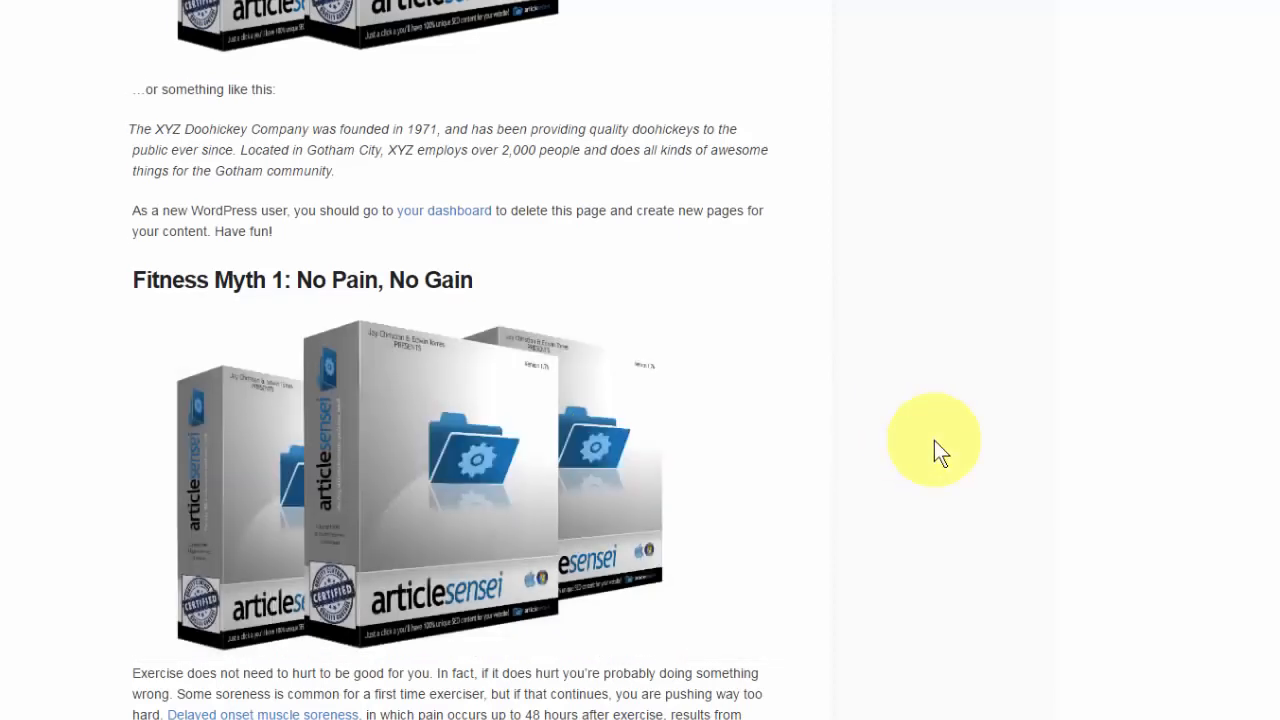
Step: Play the video overlaid on the product image above Fitness Myth 2, lower its volume and try its timeline and playback controls
scroll(934, 440, "down", 5)
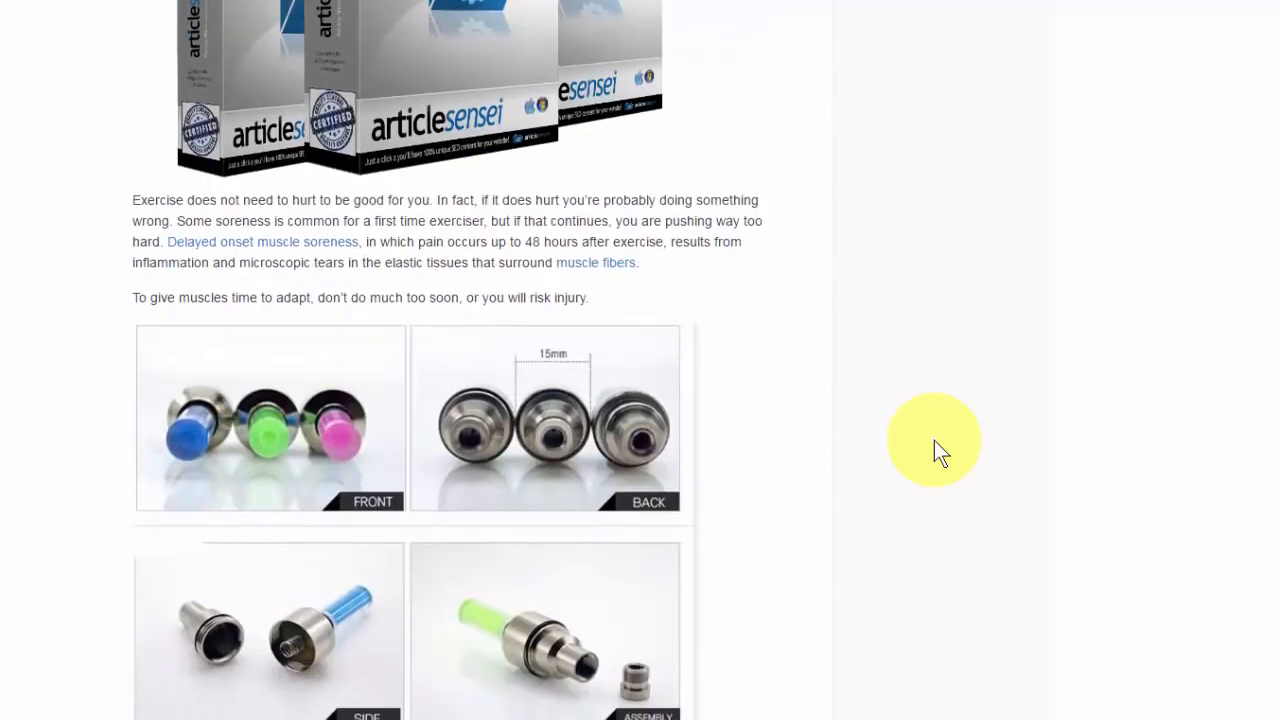
scroll(934, 440, "down", 1)
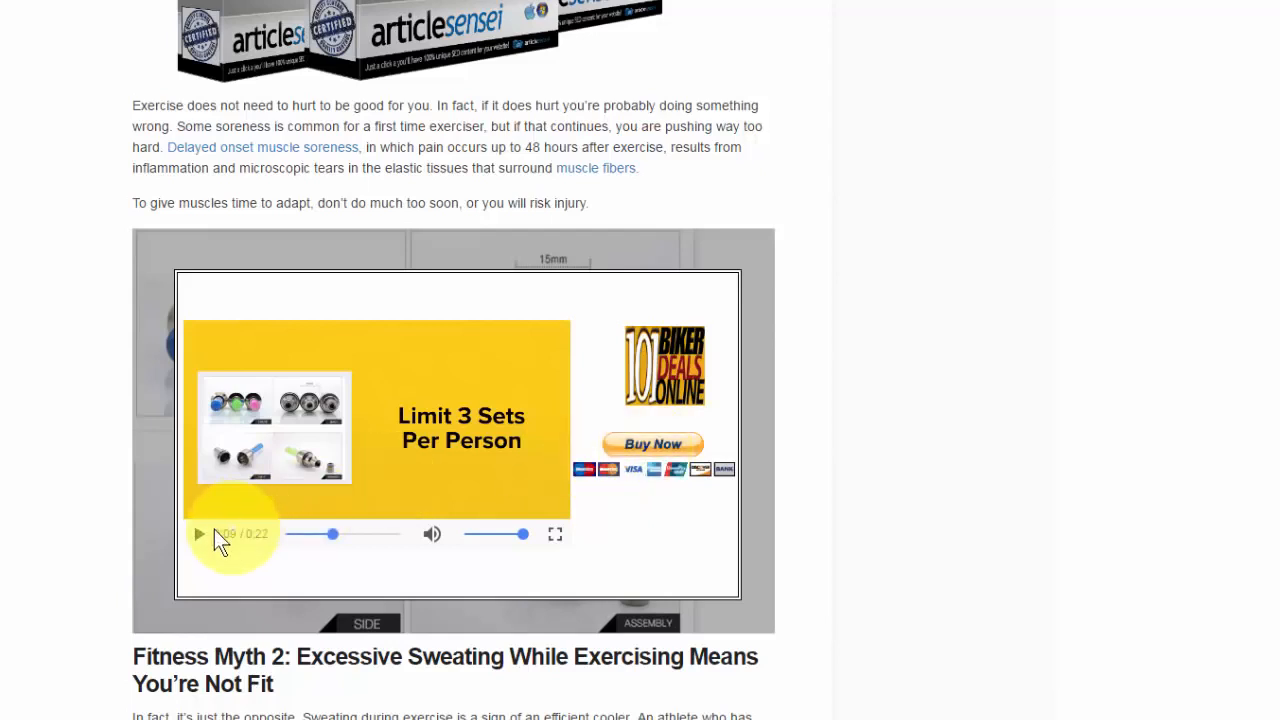
left_click(202, 533)
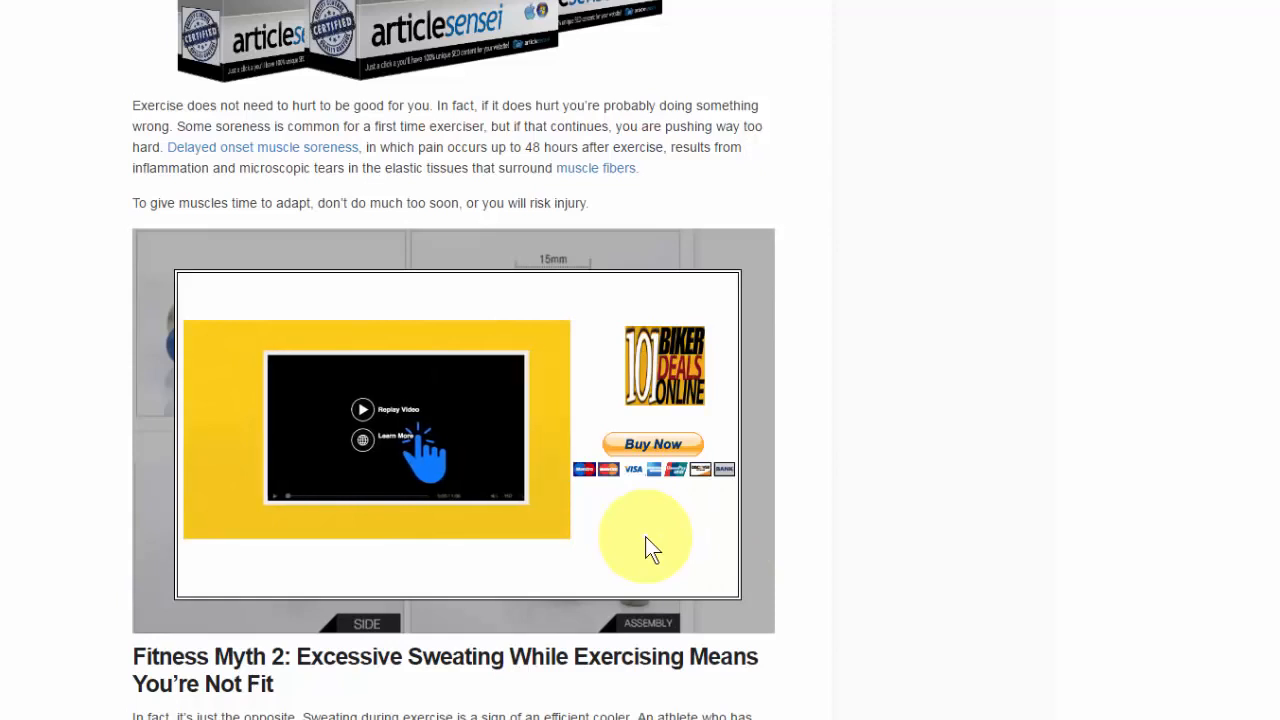
mouse_move(480, 512)
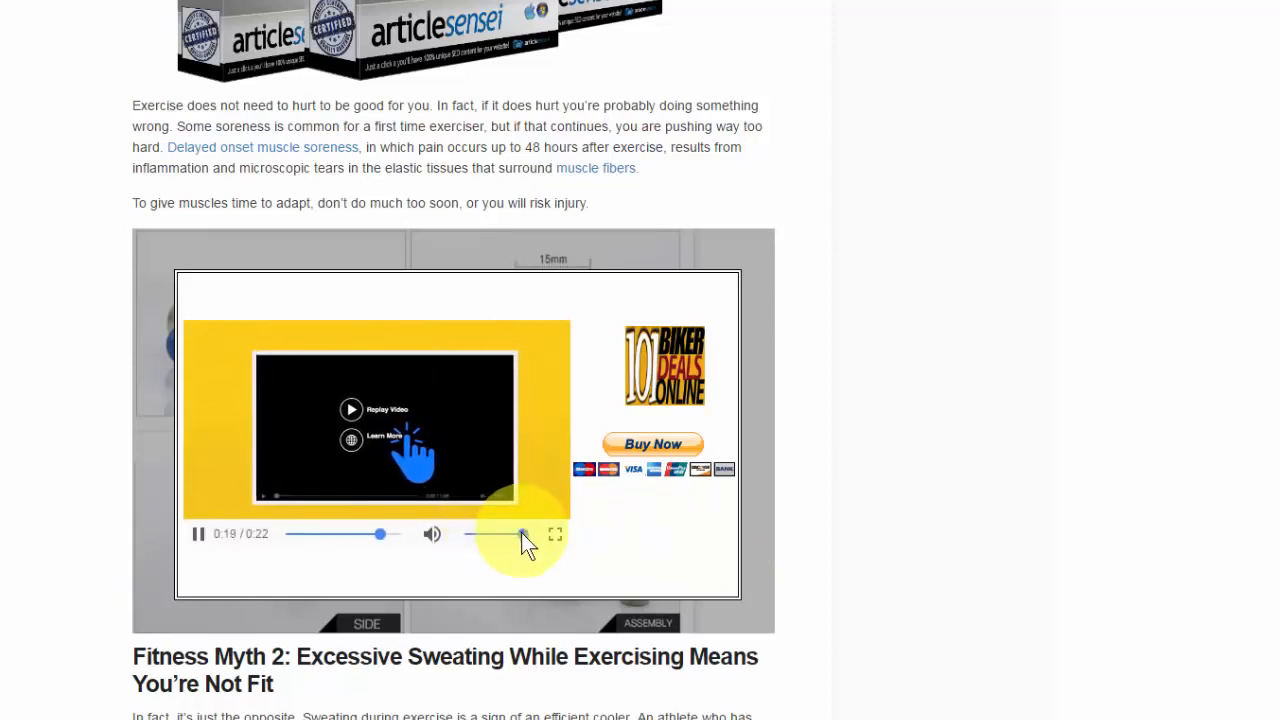
left_click_drag(521, 532, 489, 534)
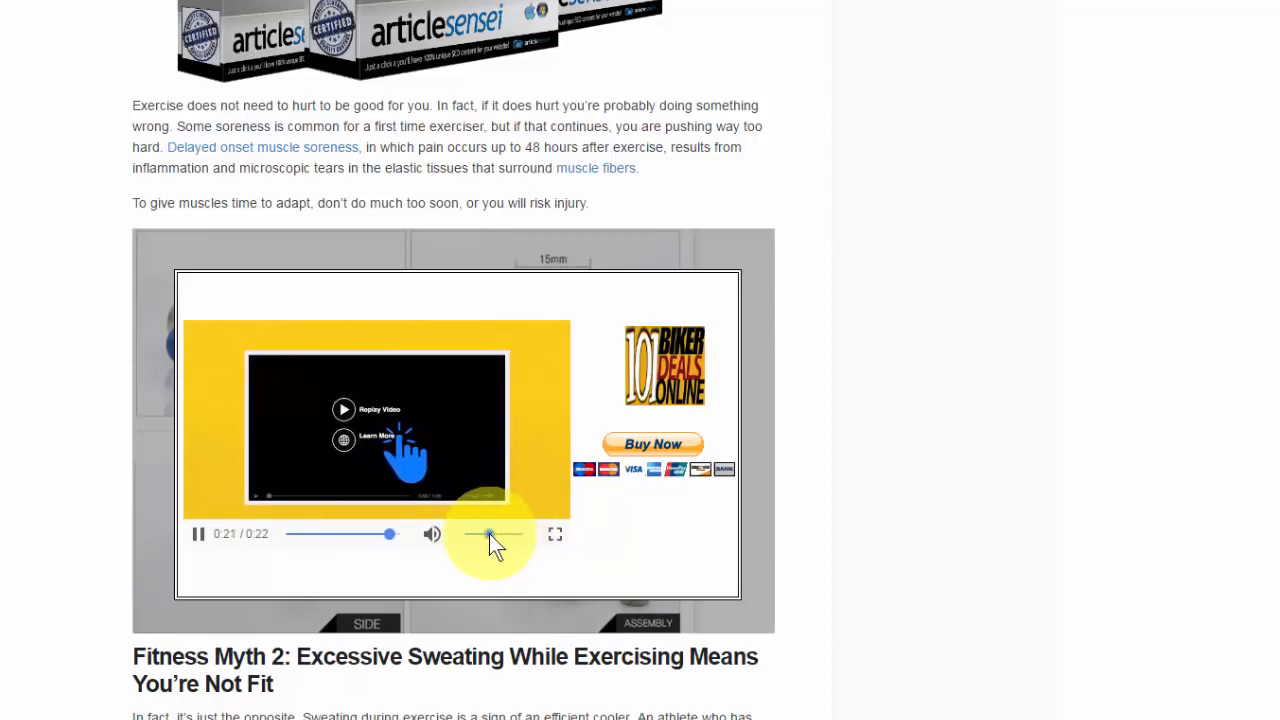
left_click(343, 535)
left_click_drag(289, 540, 188, 535)
left_click(194, 535)
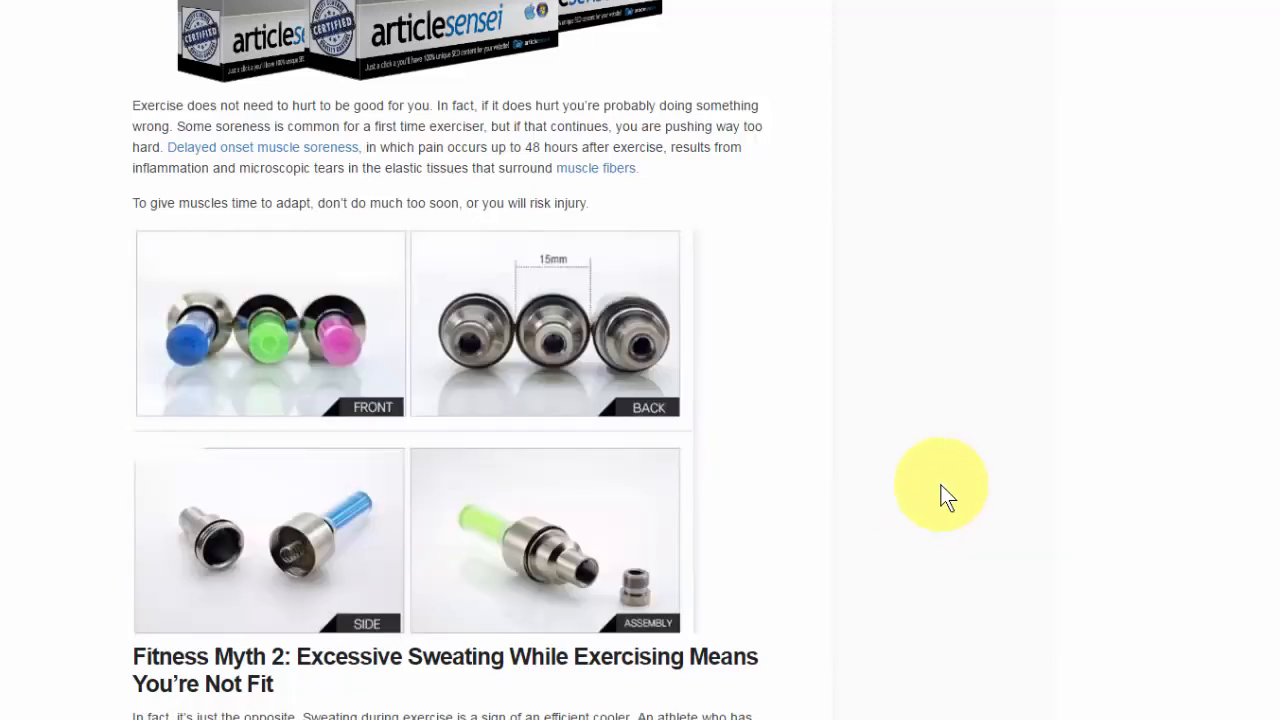
mouse_move(600, 483)
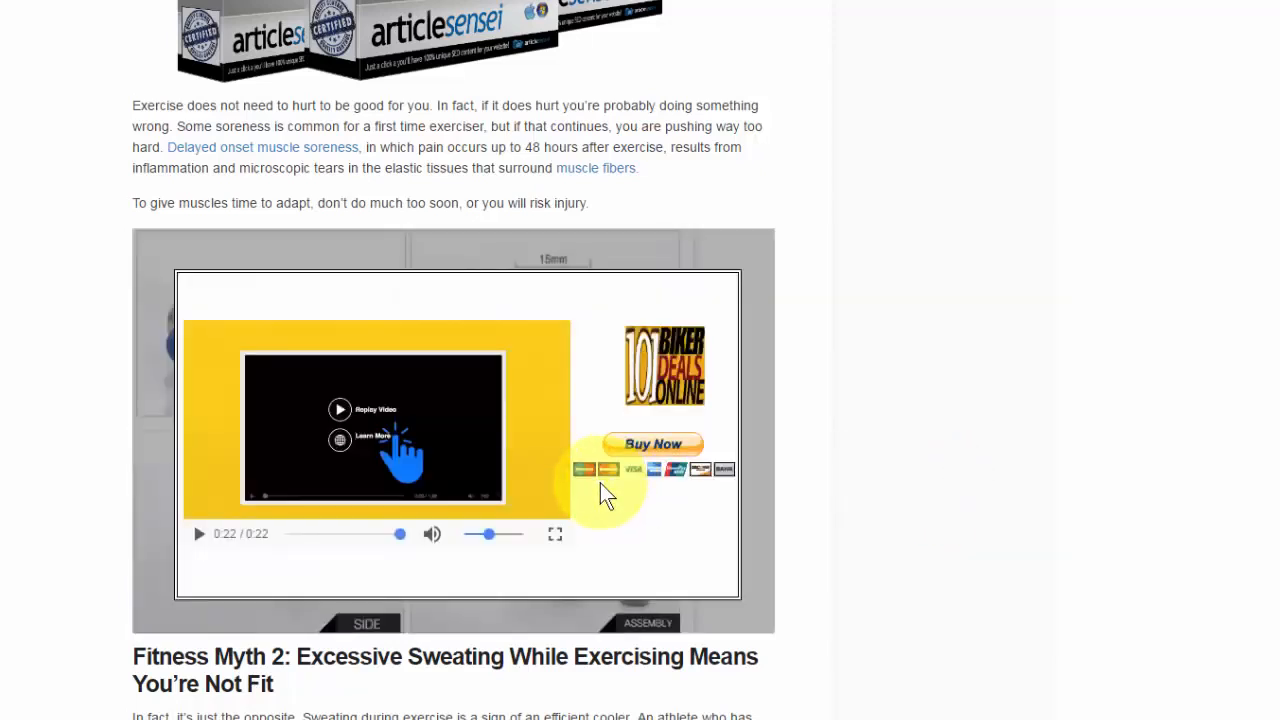